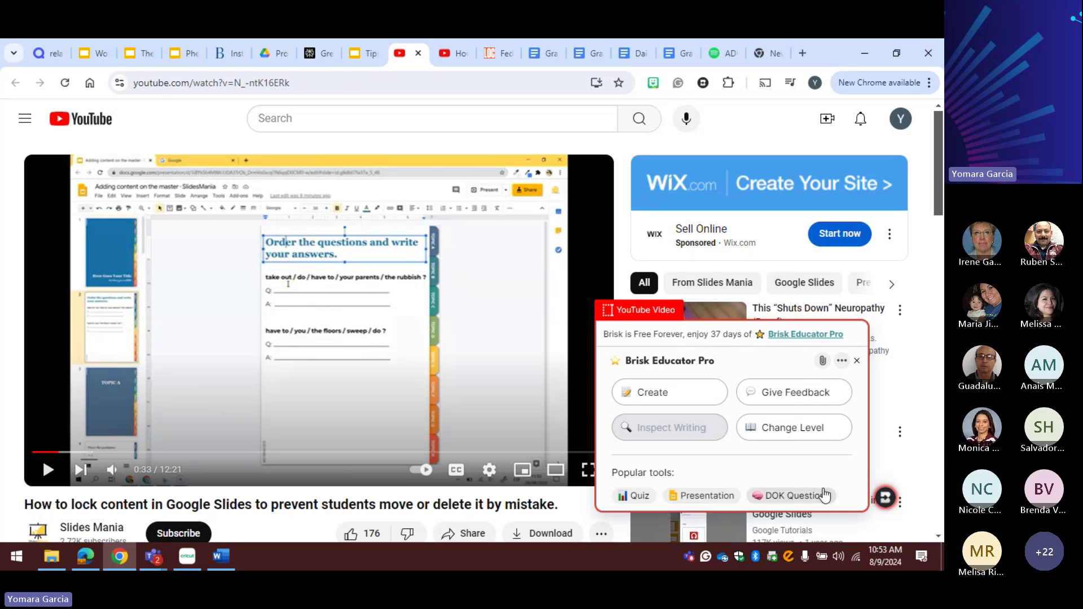
Step: Generate an English resource about the open YouTube video with Brisk's Resource tool at the 6th grade level
click(693, 395)
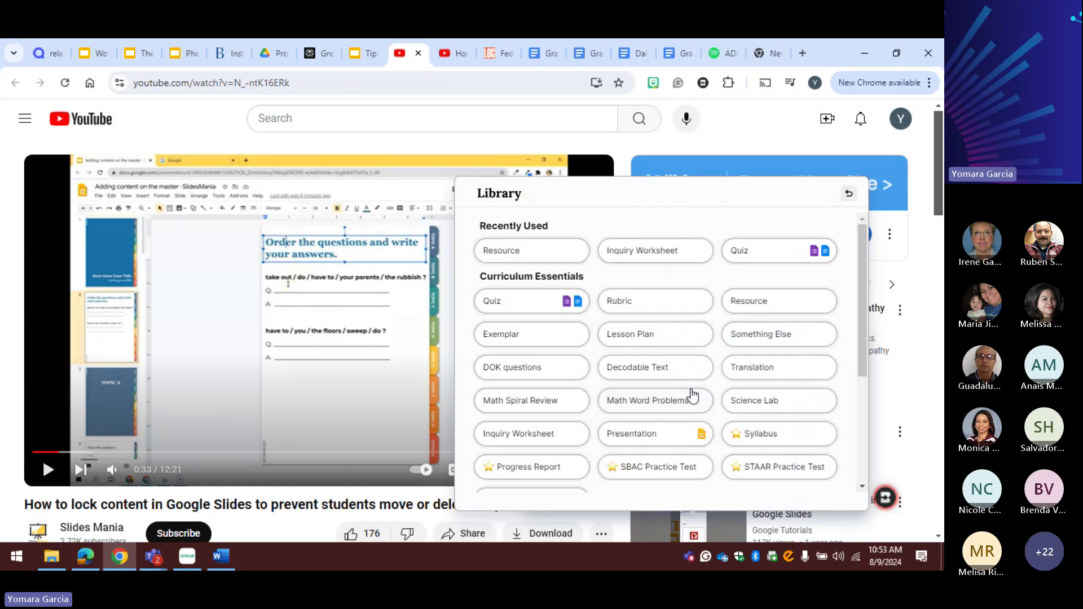
click(753, 303)
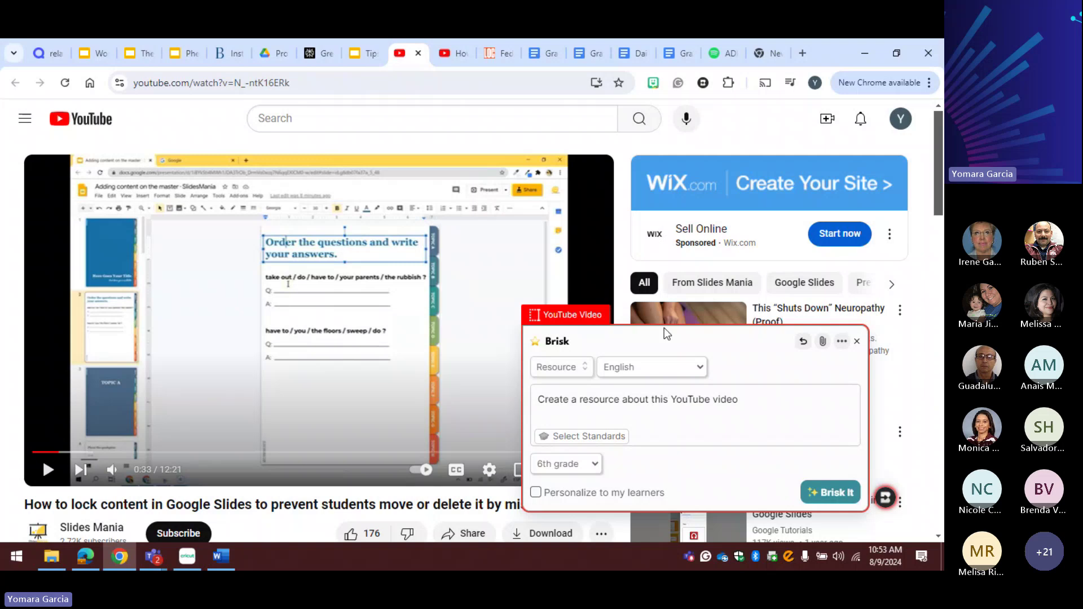
click(596, 464)
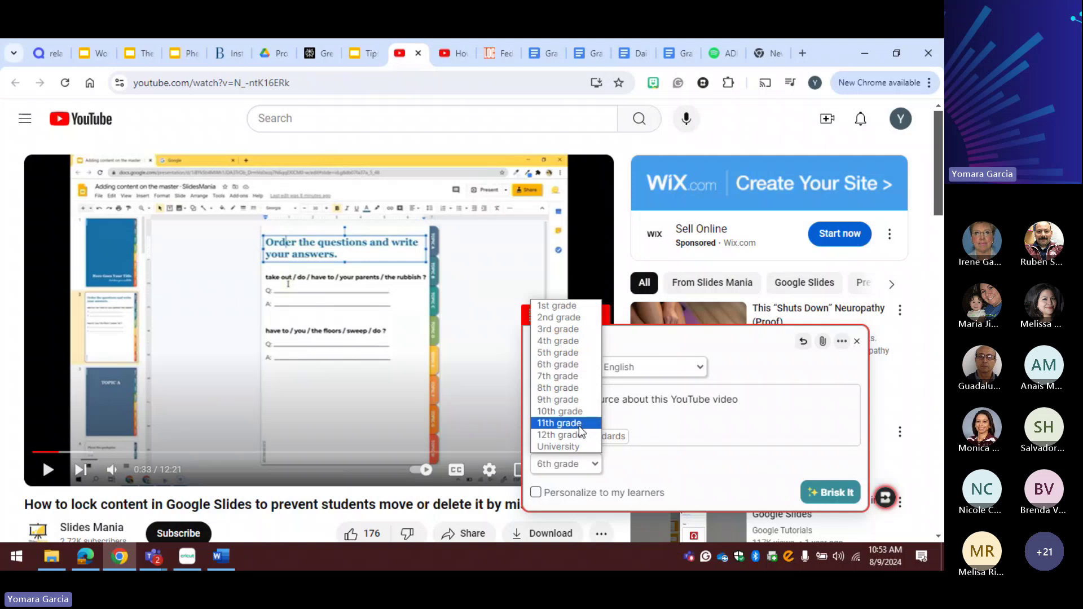
click(566, 329)
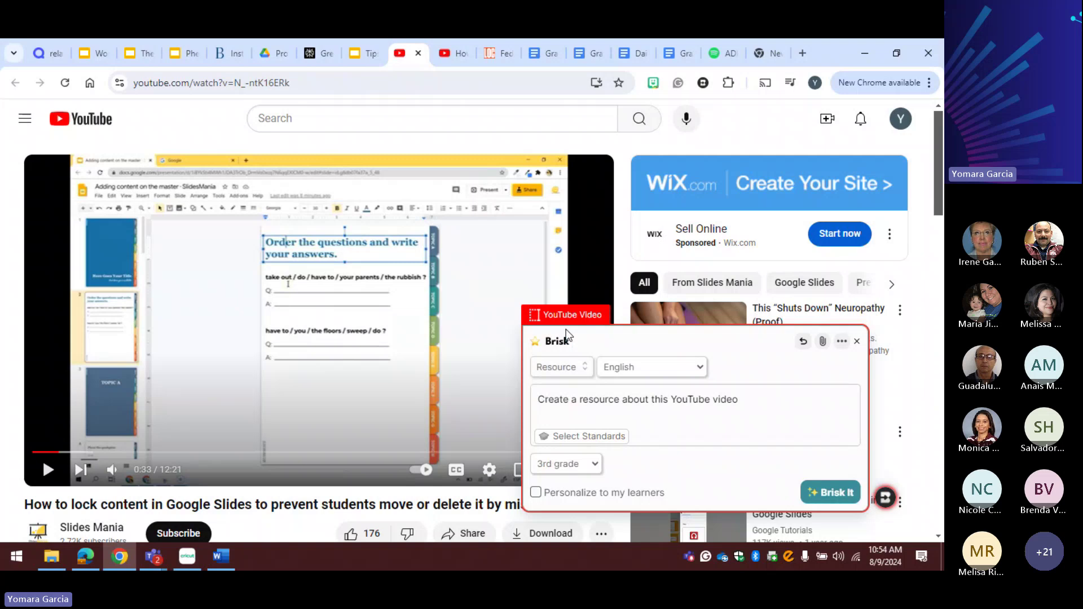
click(597, 463)
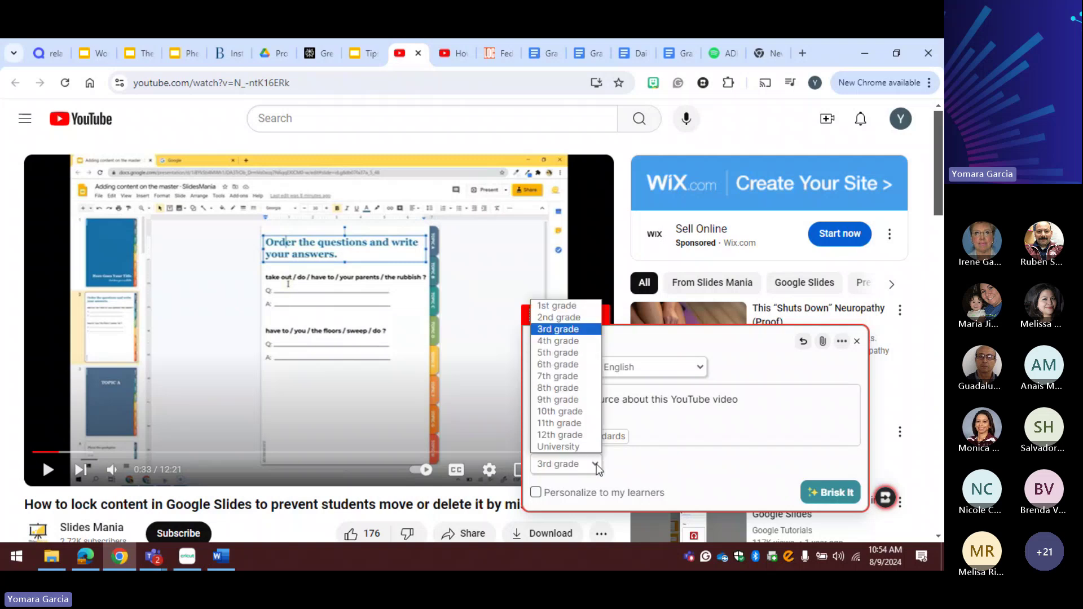
click(572, 364)
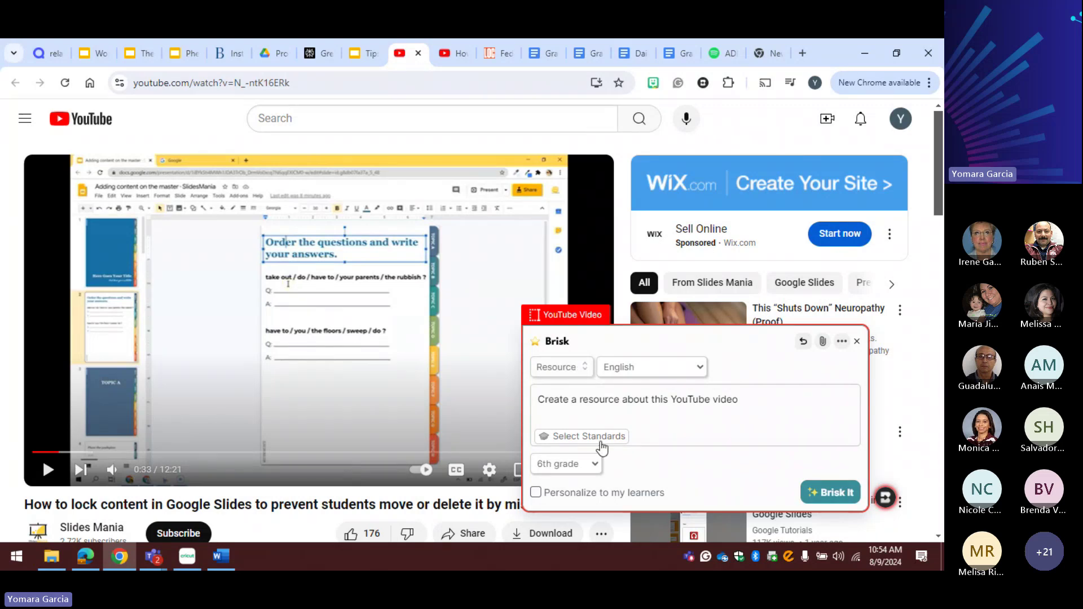
click(595, 464)
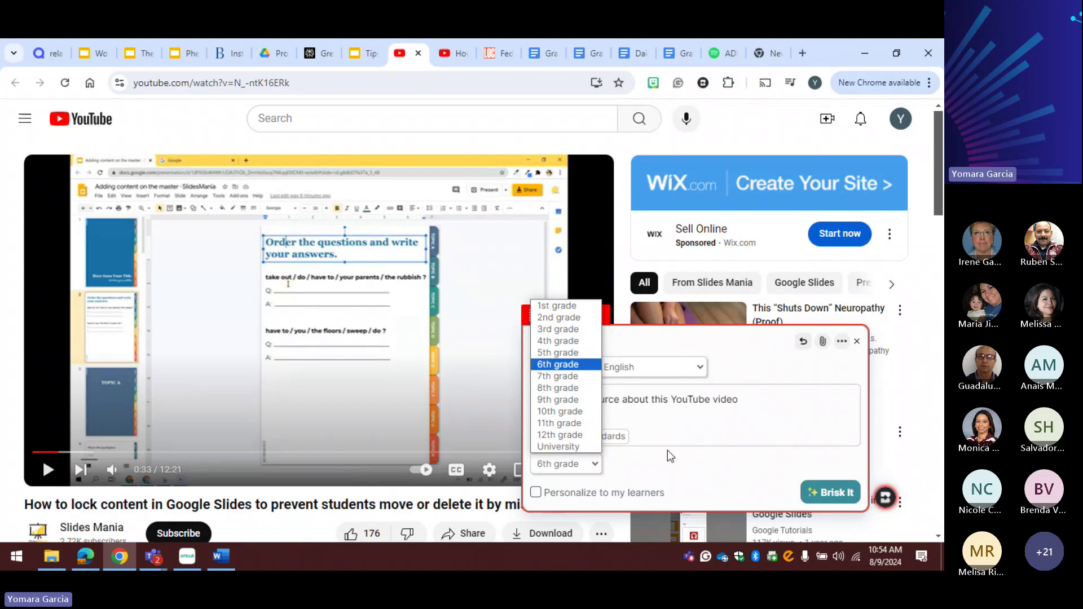
click(687, 413)
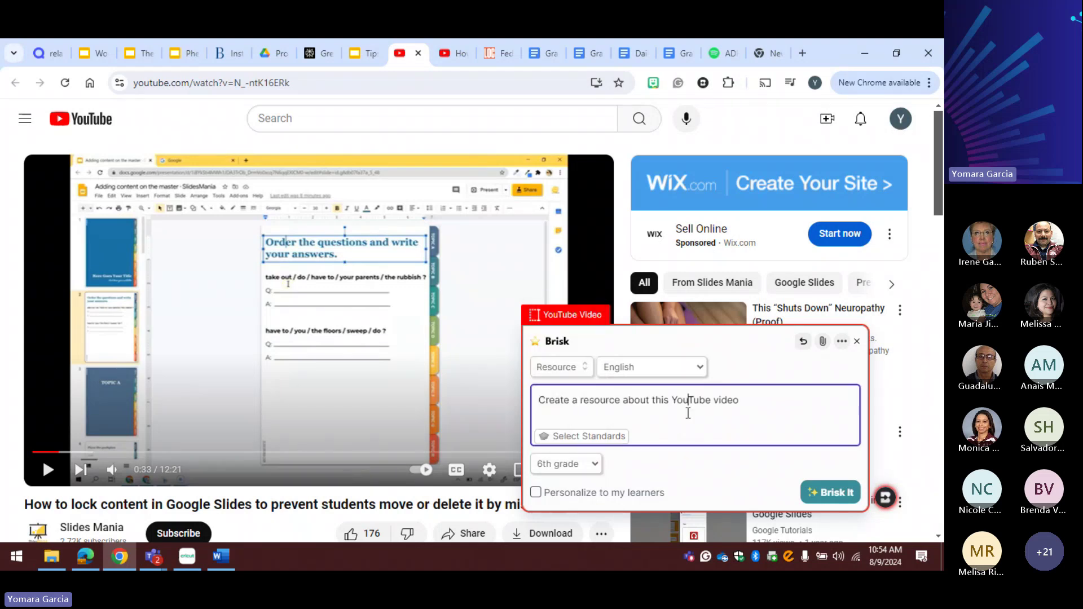
click(813, 495)
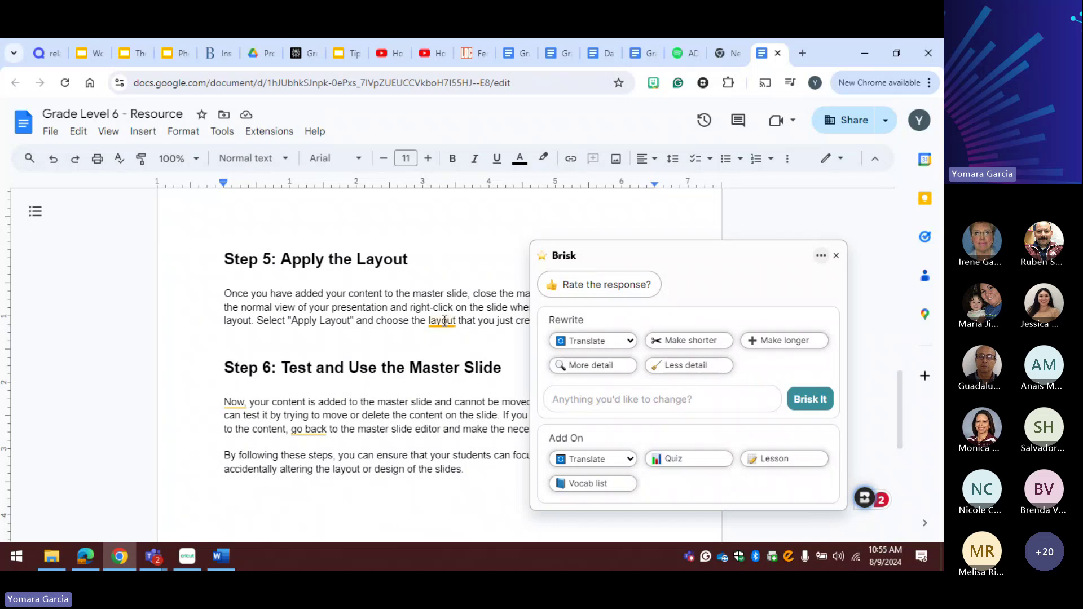
Step: Close the Brisk panel and read through the generated resource on adding content to the master slide
mouse_move(247, 401)
mouse_move(449, 319)
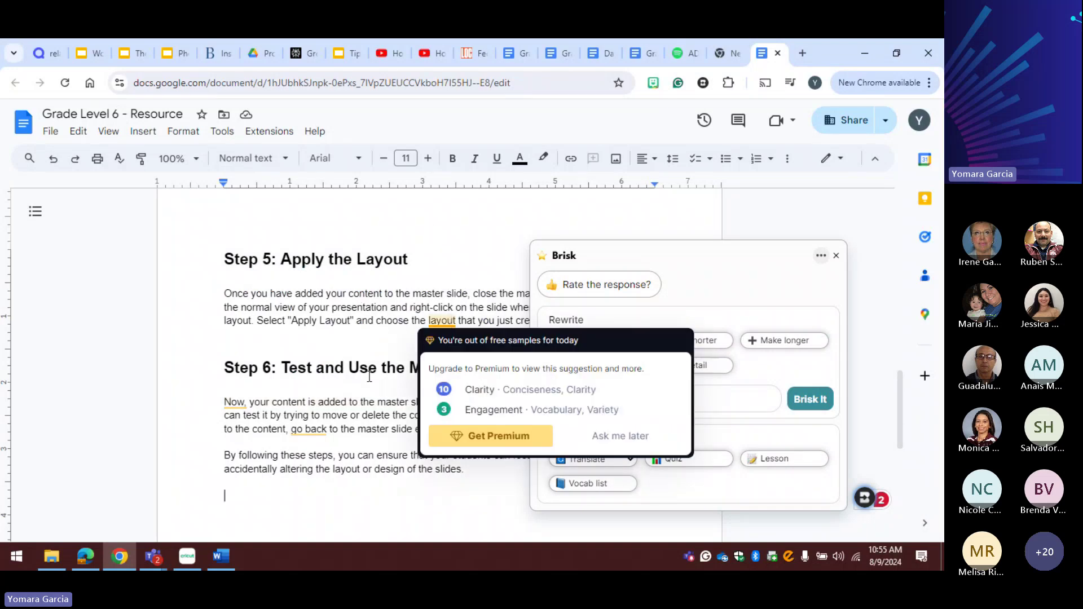
scroll(434, 288, up, 4)
scroll(435, 288, up, 5)
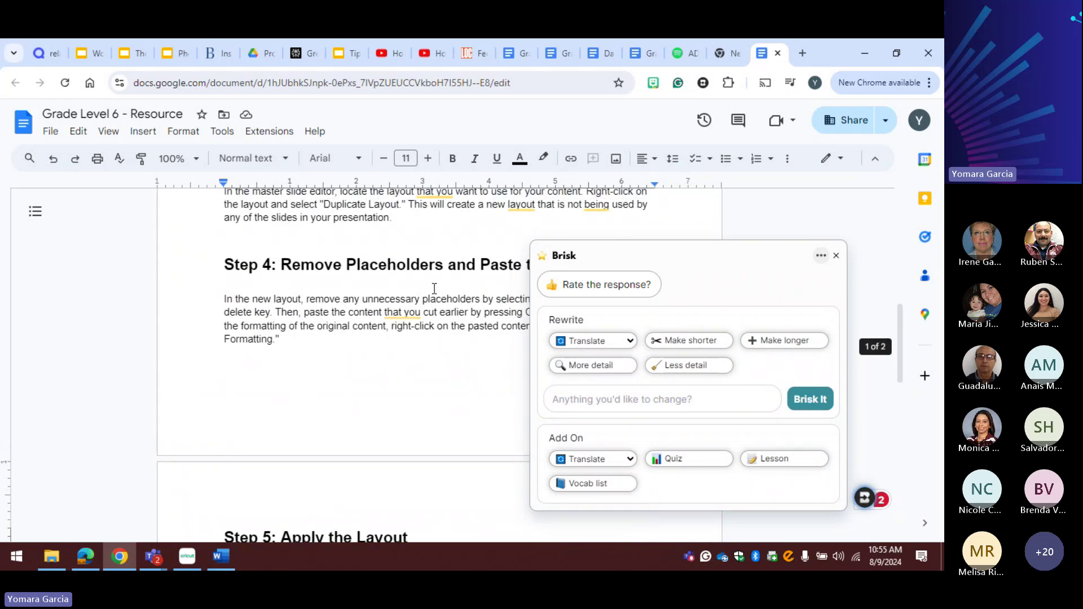
scroll(434, 288, up, 1)
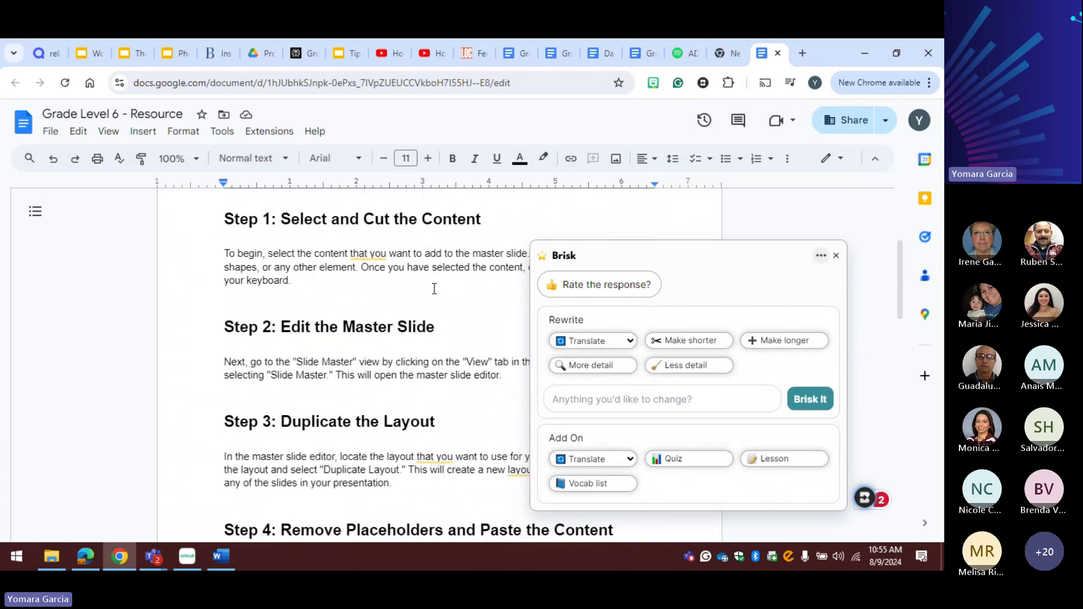
click(375, 277)
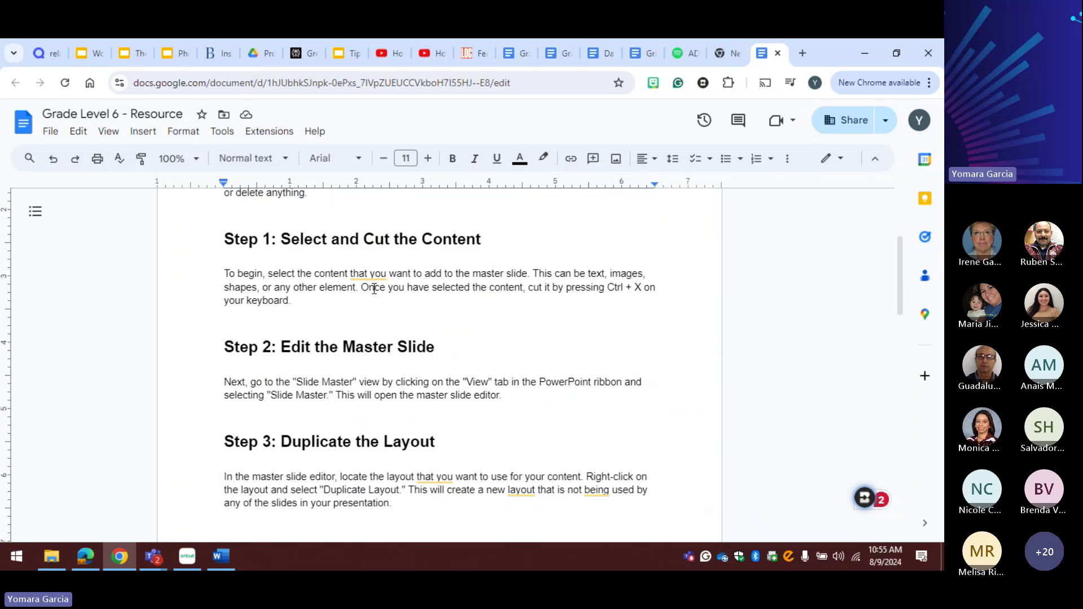
mouse_move(373, 275)
scroll(647, 332, down, 9)
scroll(647, 331, down, 5)
scroll(647, 332, up, 4)
scroll(646, 332, up, 15)
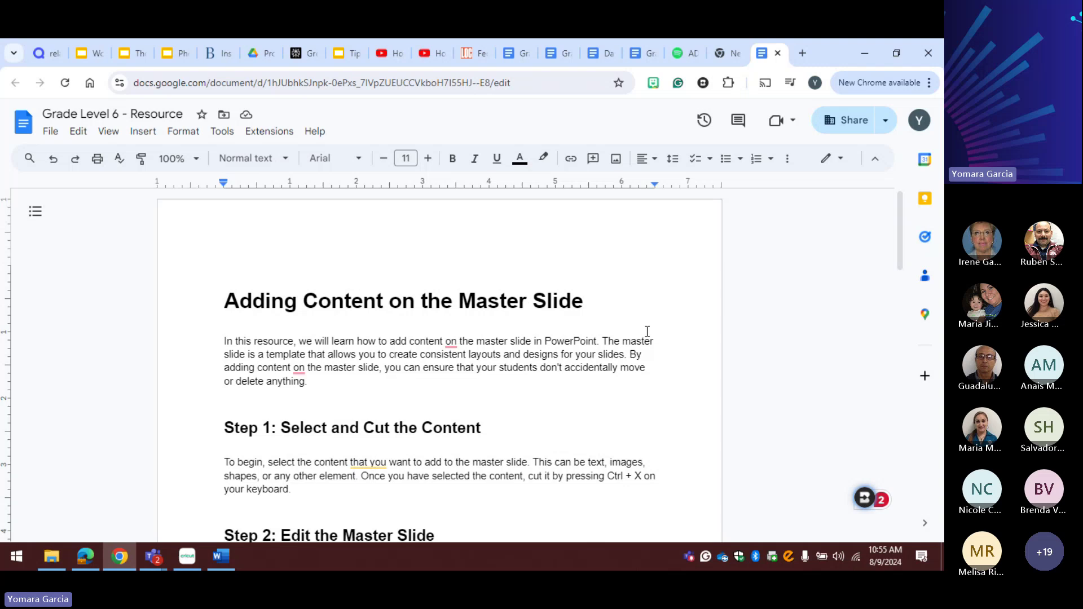
click(451, 343)
Step: Switch to the Library of Congress Federalist Papers page and look over its list of papers and Federalist No. 1
click(481, 57)
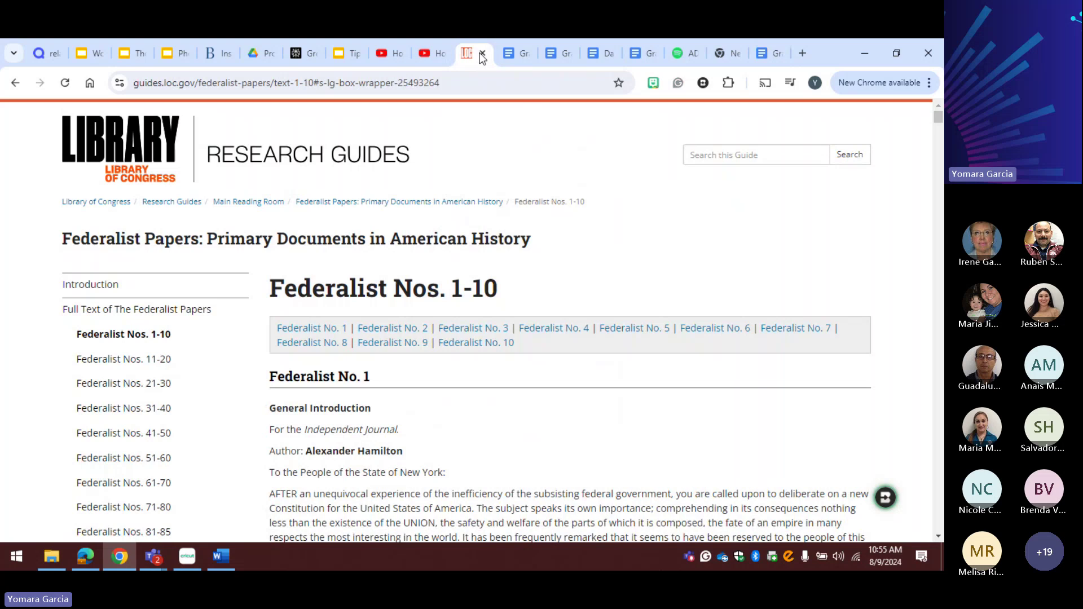
click(188, 317)
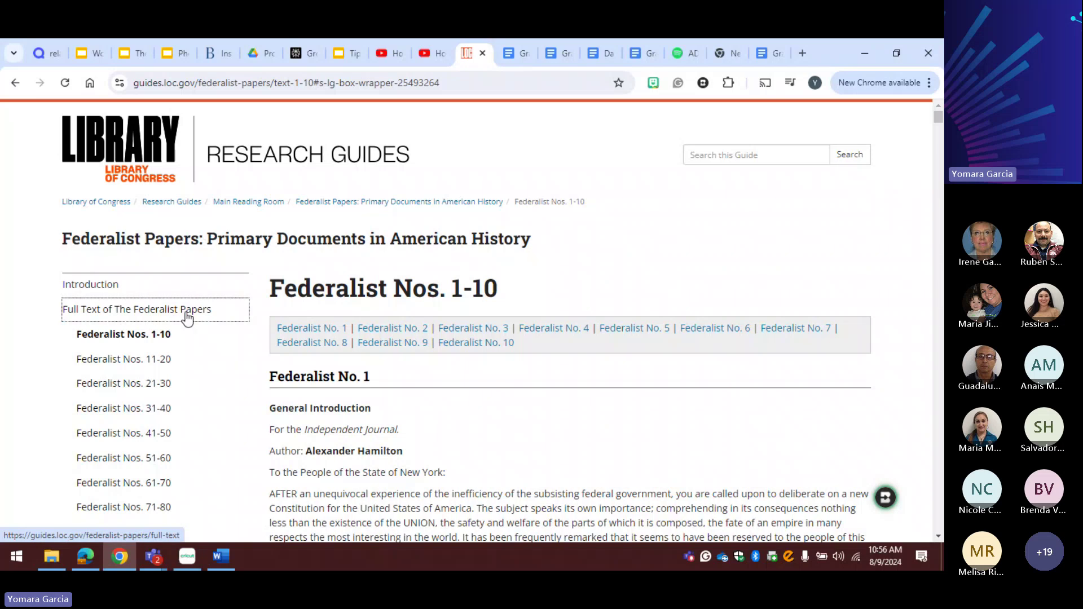
scroll(187, 318, down, 3)
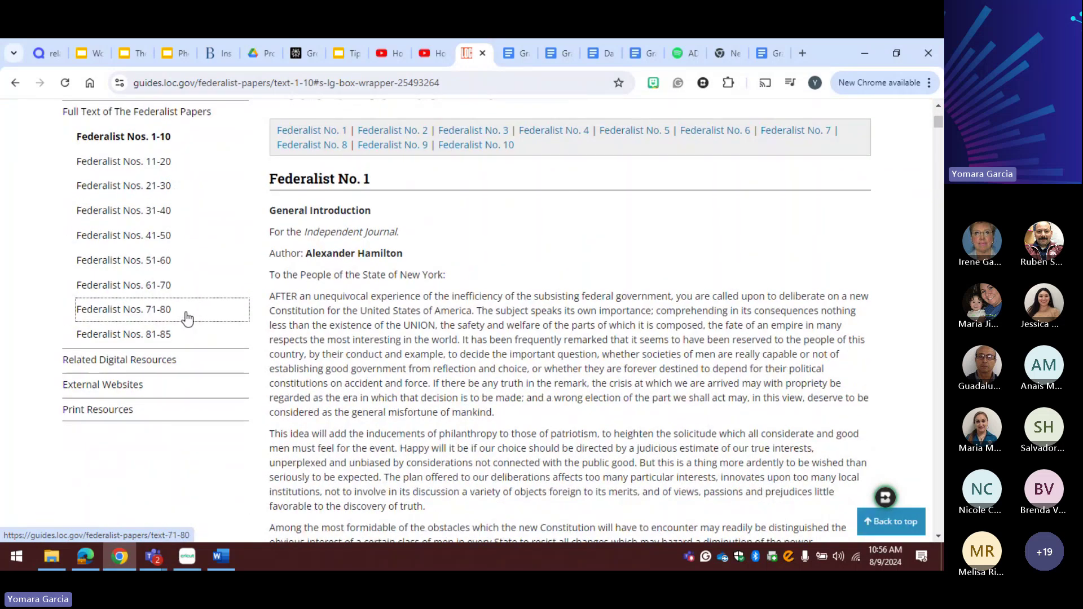
scroll(184, 317, up, 2)
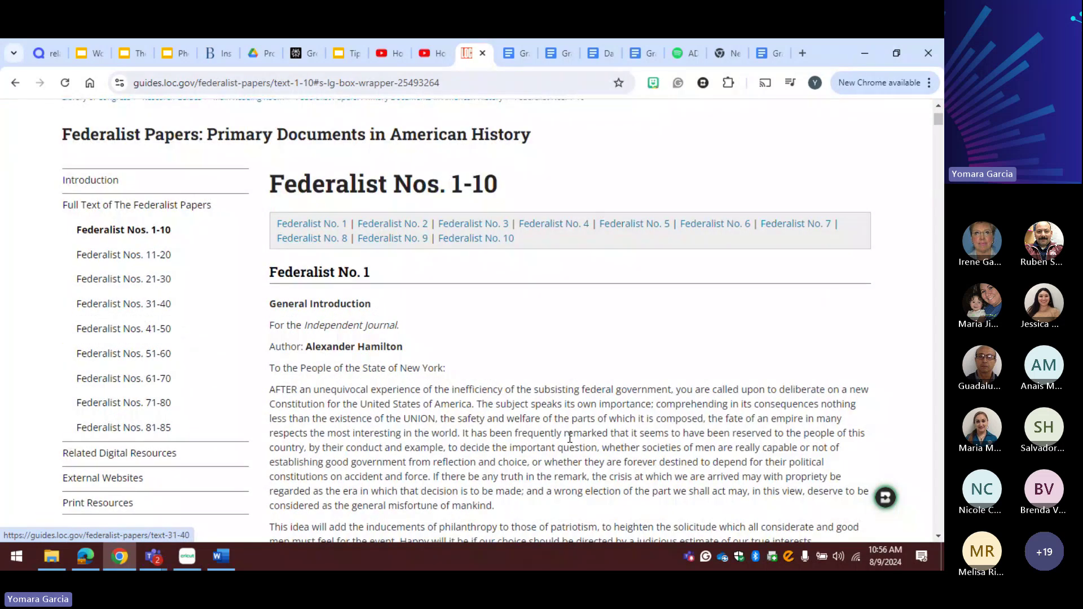
Step: Generate a 10-slide English presentation with images about this web page in Brisk for 6th grade, using the Fresh template
click(883, 504)
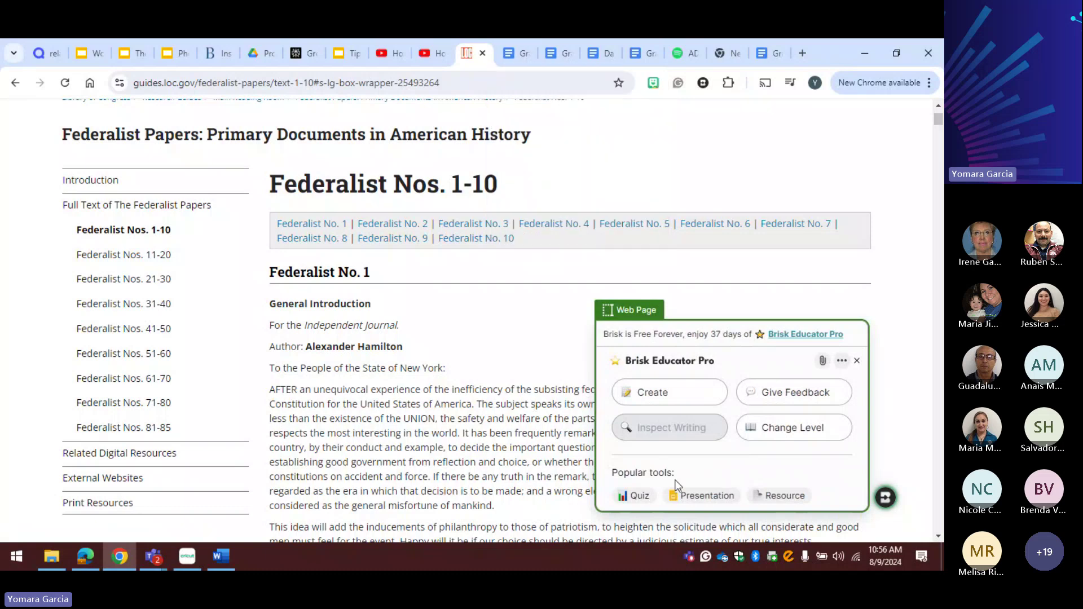
click(709, 496)
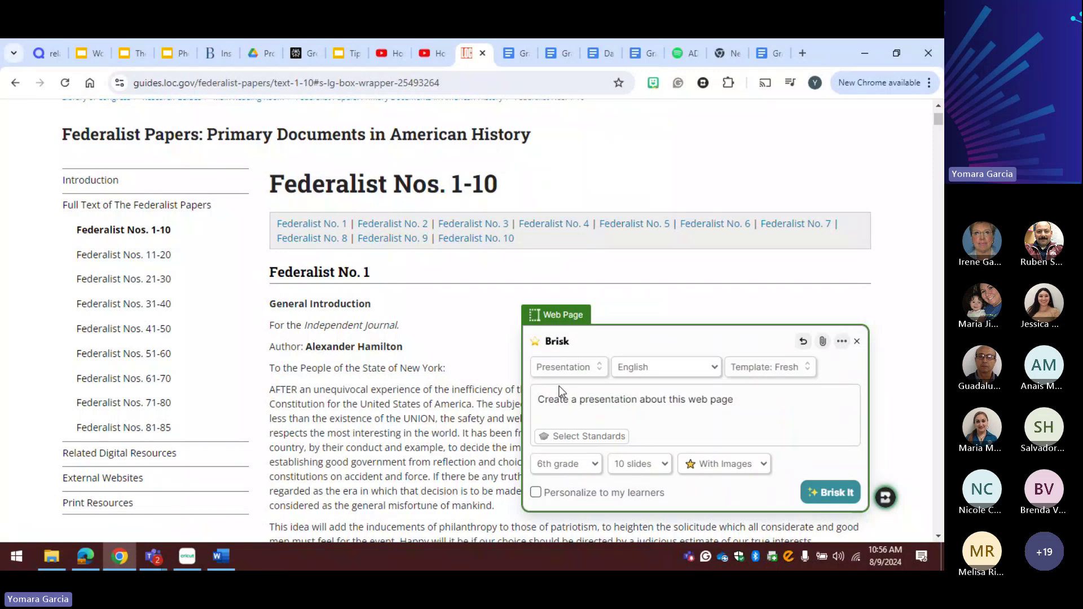
click(665, 465)
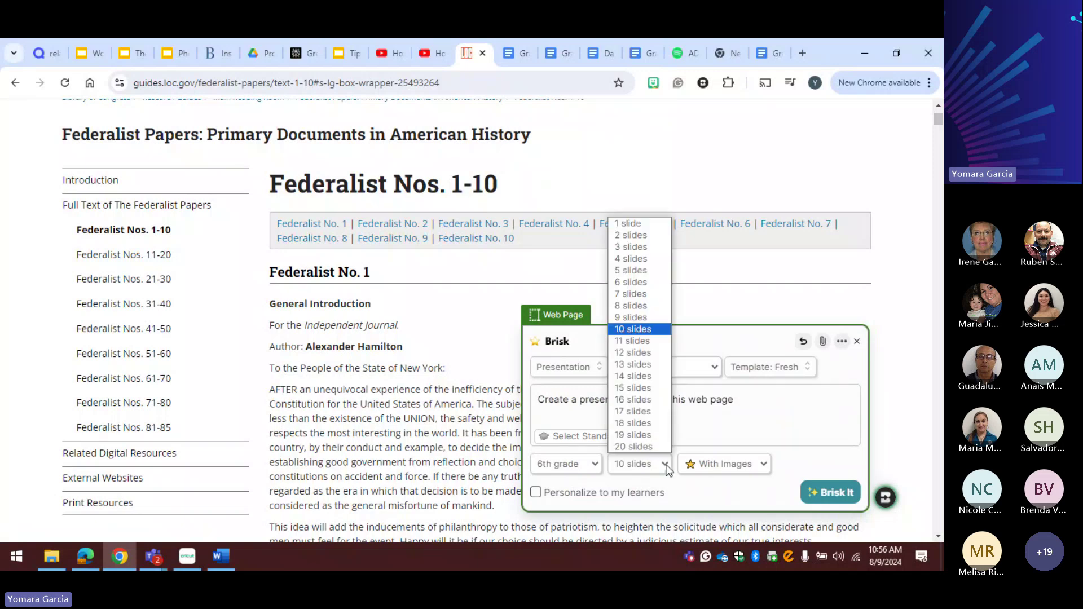
click(667, 469)
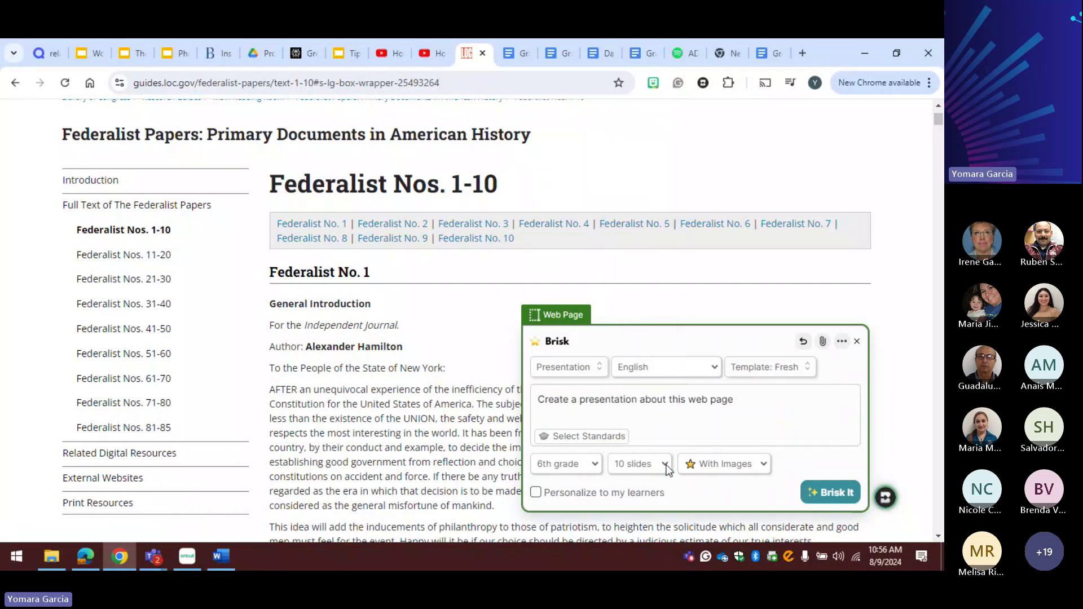
click(764, 468)
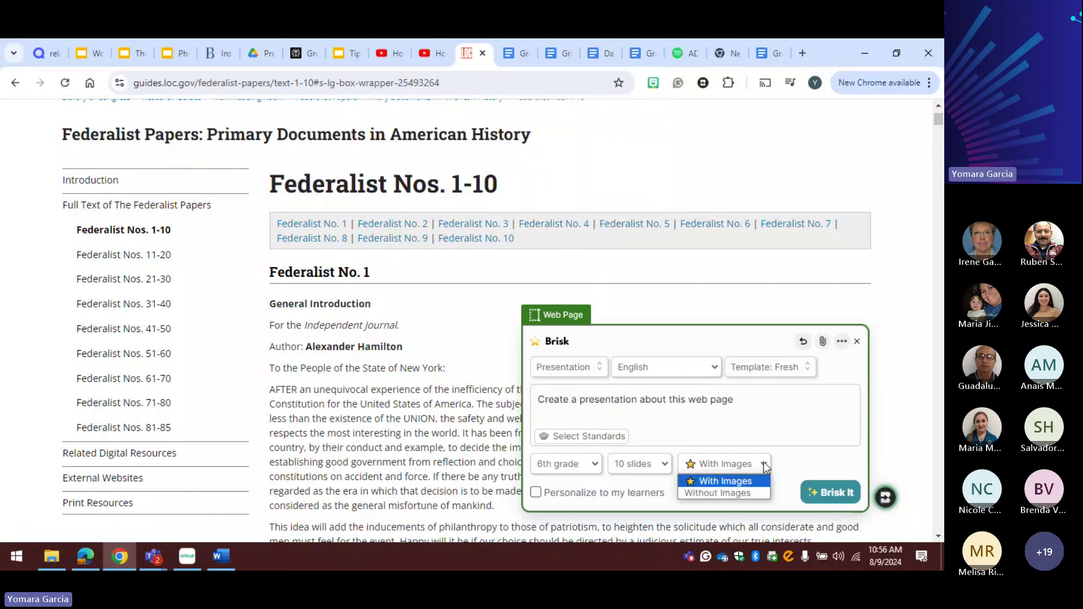
click(765, 469)
scroll(271, 327, down, 10)
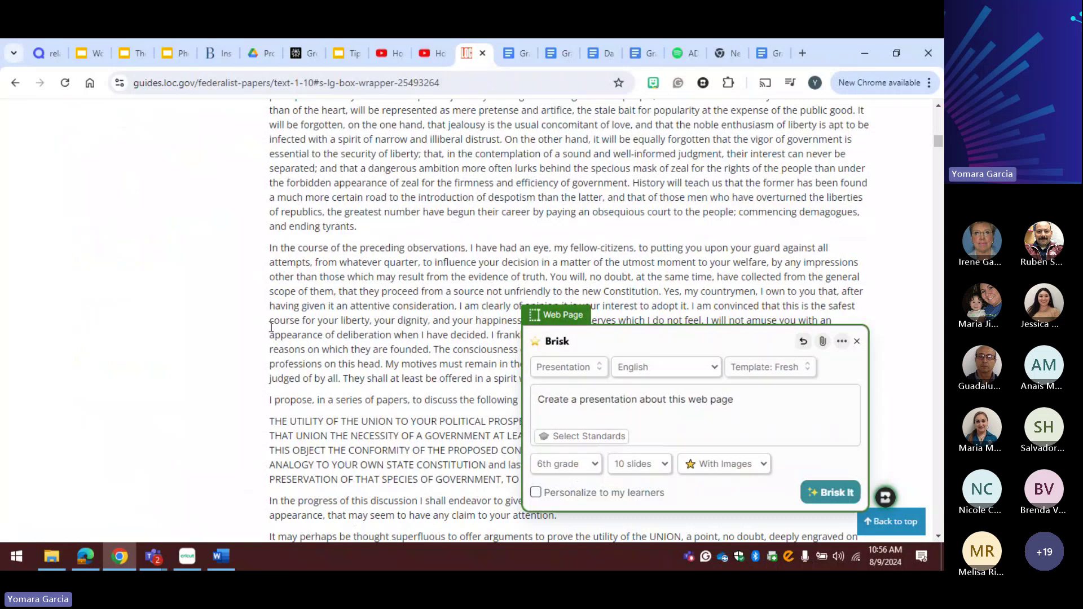
scroll(271, 327, down, 10)
scroll(271, 327, up, 5)
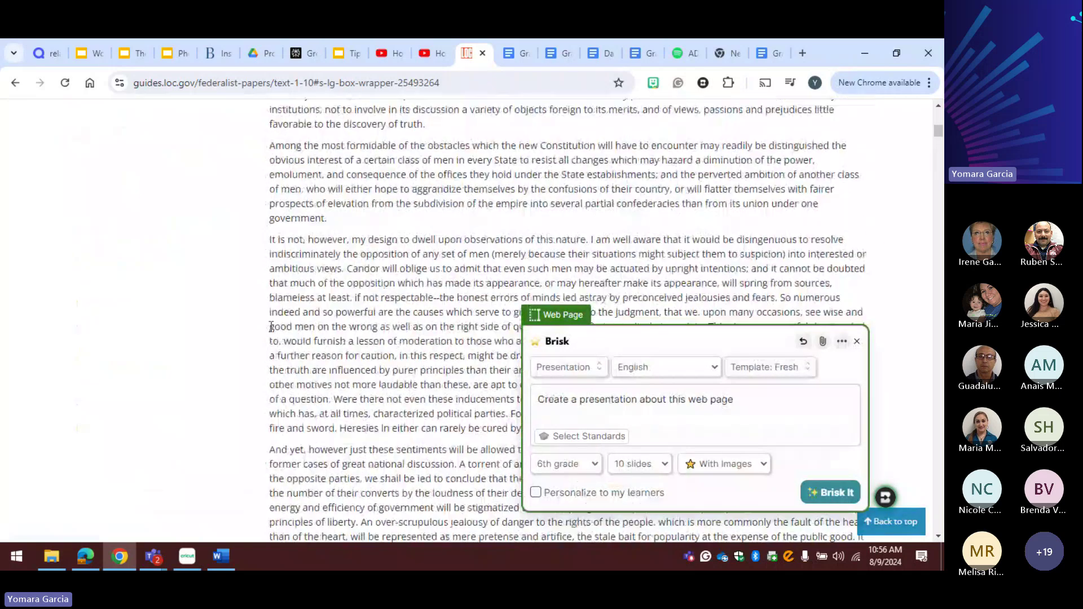
scroll(271, 328, up, 1)
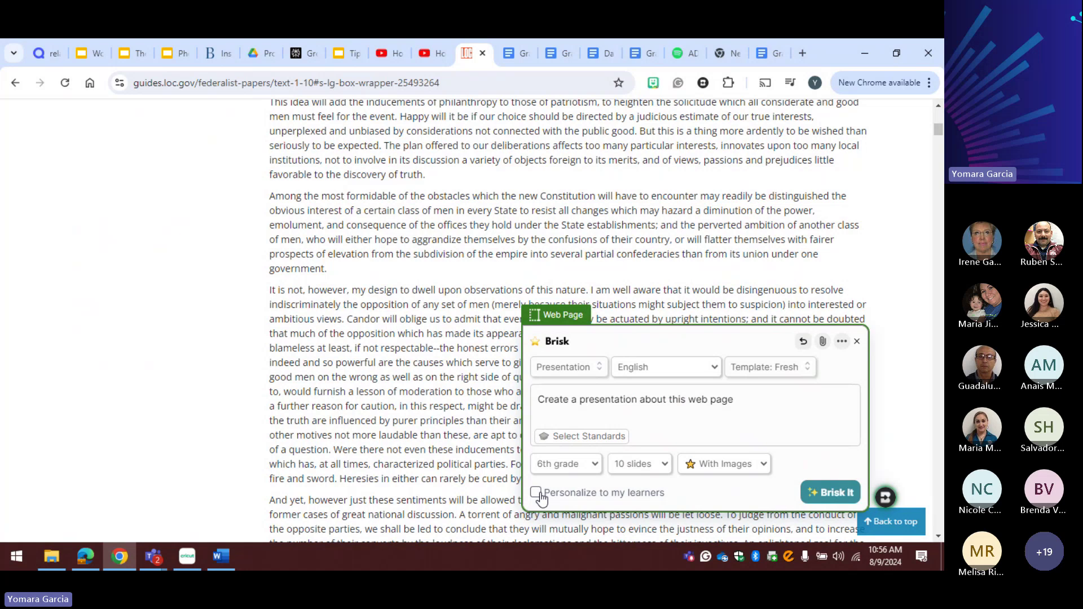
mouse_move(540, 497)
click(831, 496)
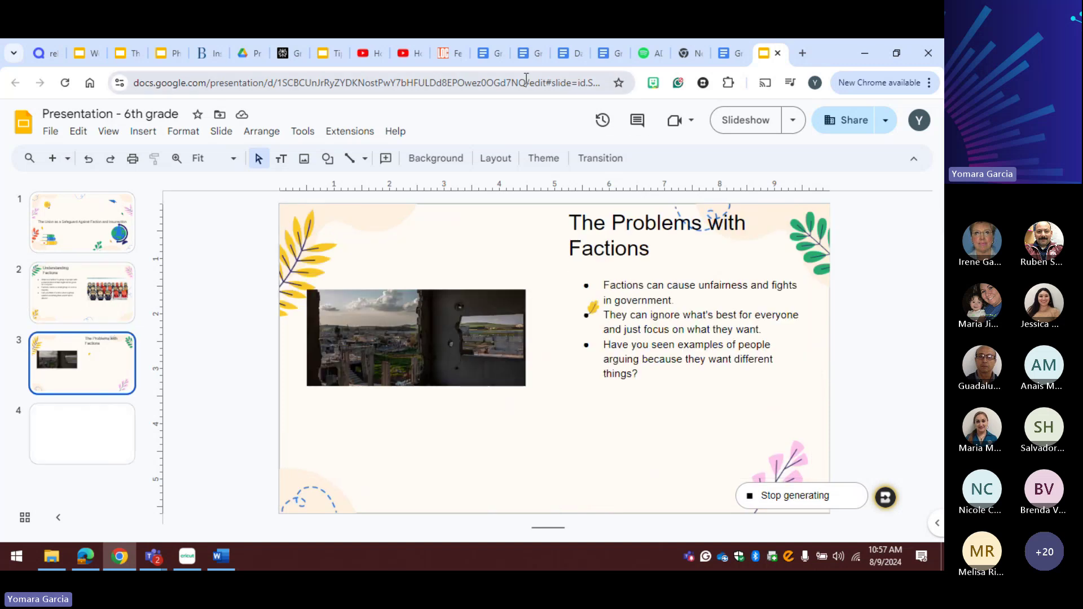
Step: Examine the Grade Level 6 resource document on the Union as a safeguard against faction, from introduction to conclusion
click(488, 58)
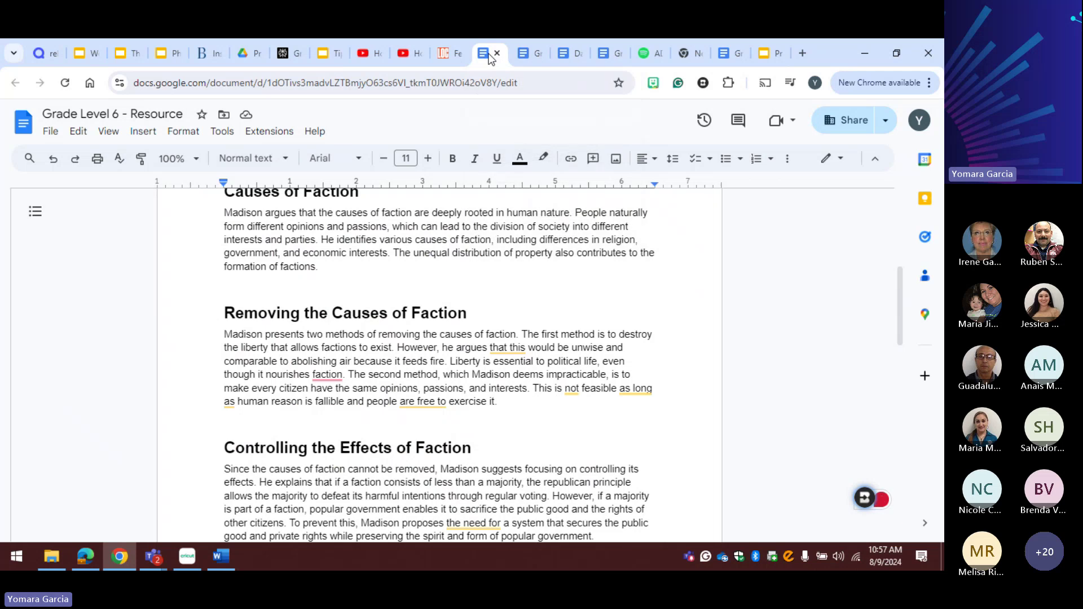
scroll(440, 274, up, 5)
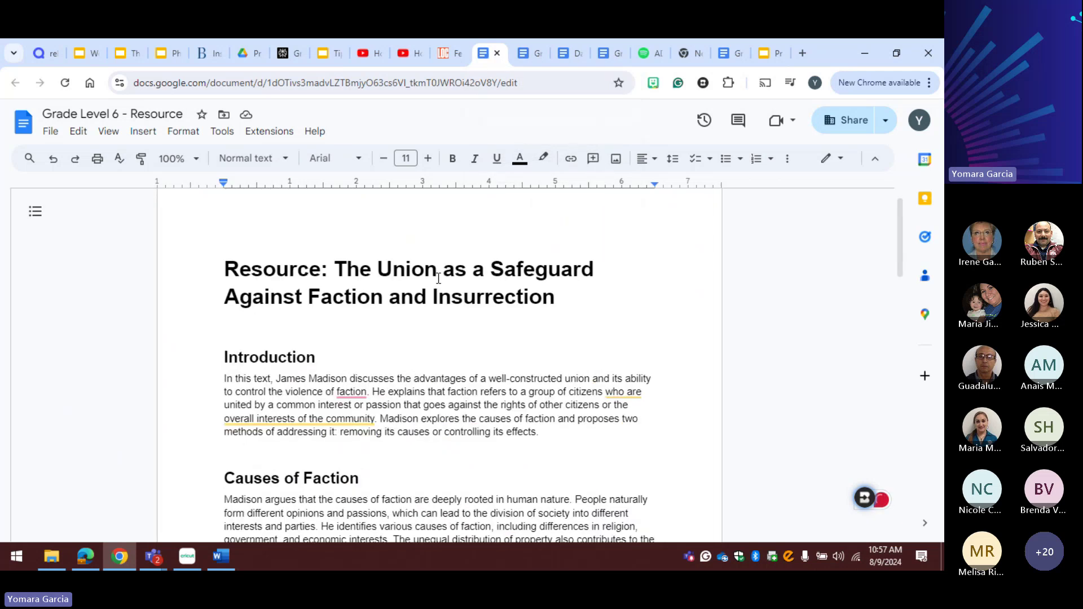
scroll(438, 278, down, 12)
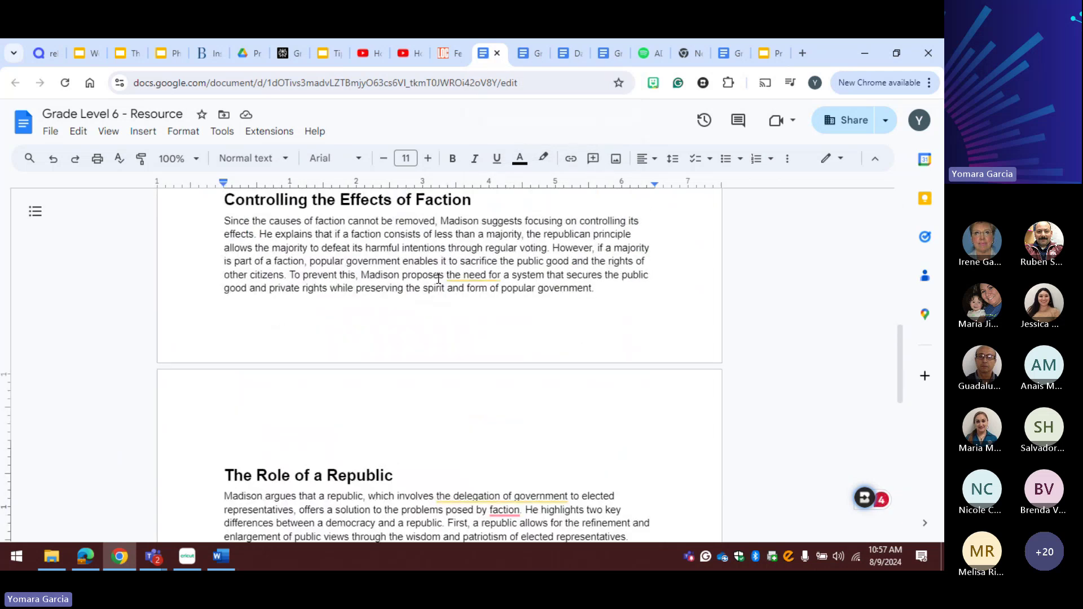
scroll(438, 278, down, 8)
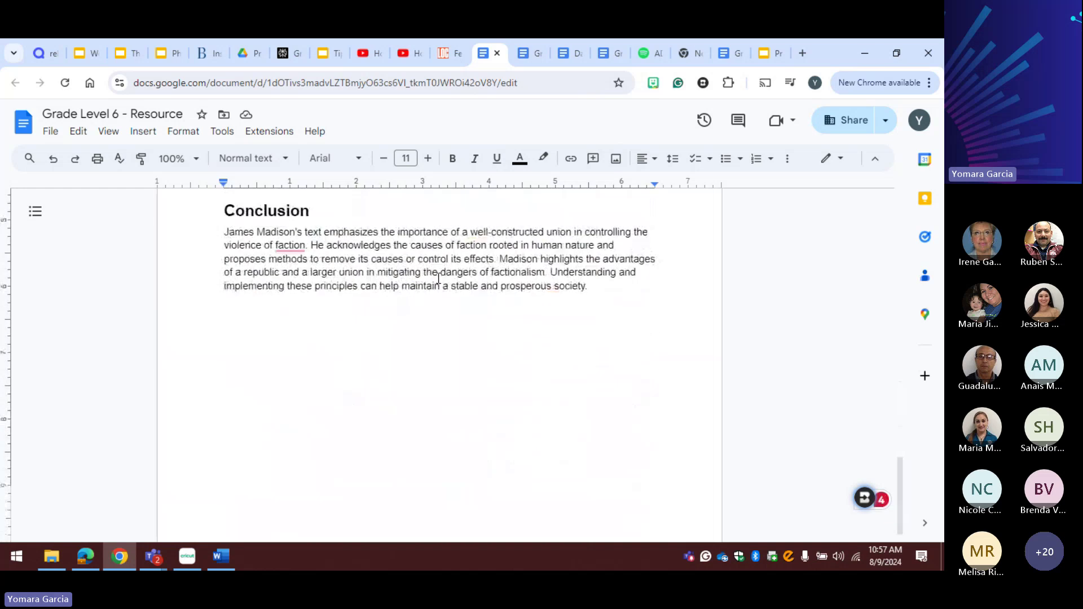
scroll(438, 278, up, 6)
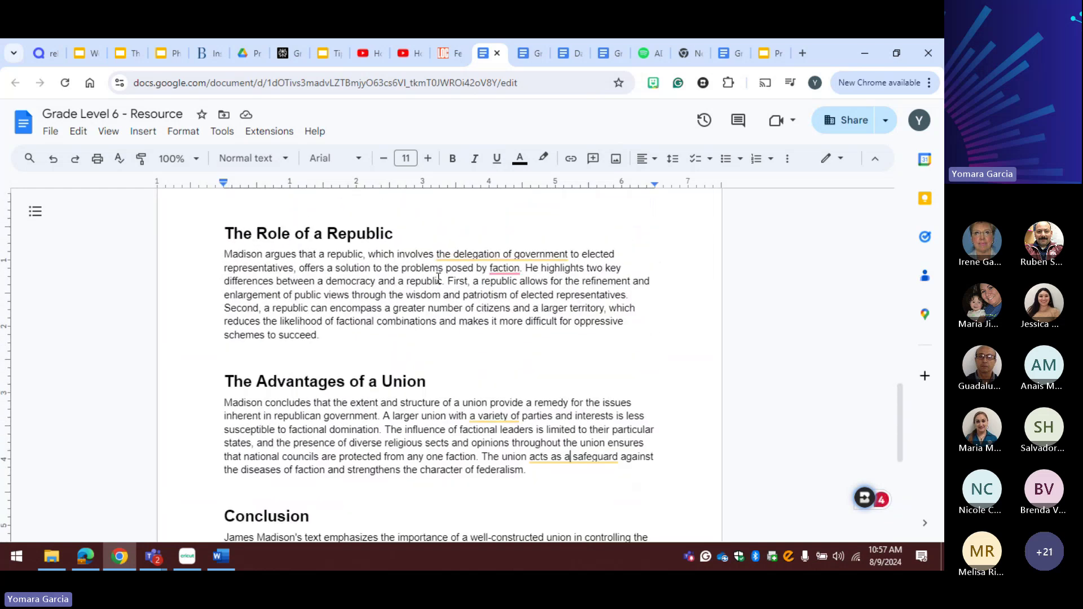
scroll(438, 278, up, 10)
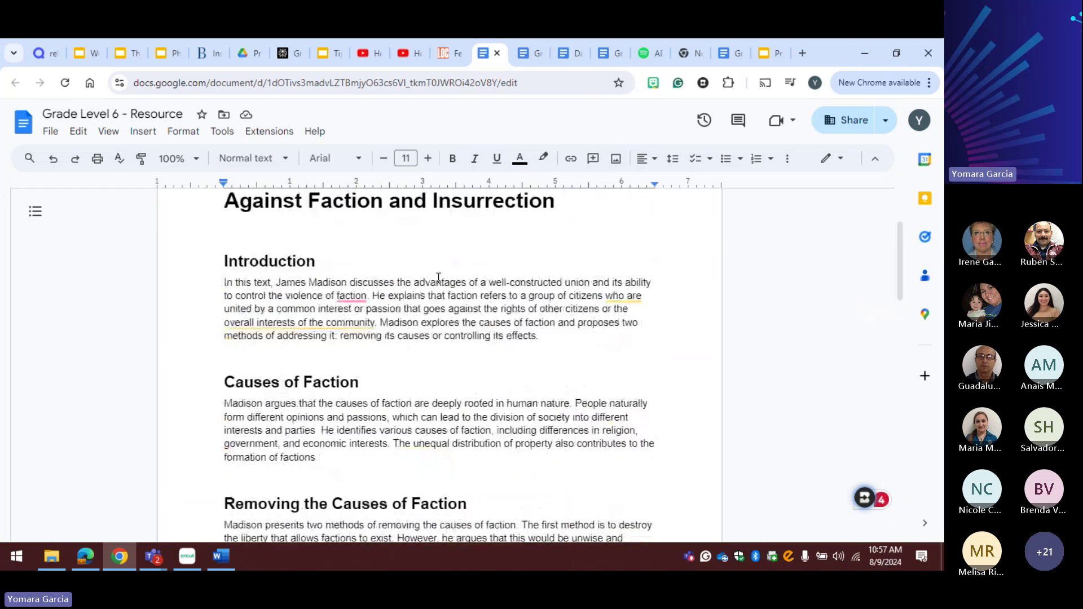
Step: Glance at the Grade Level 8 inquiry worksheet and return to the Federalist Nos. 1-10 web page
click(530, 53)
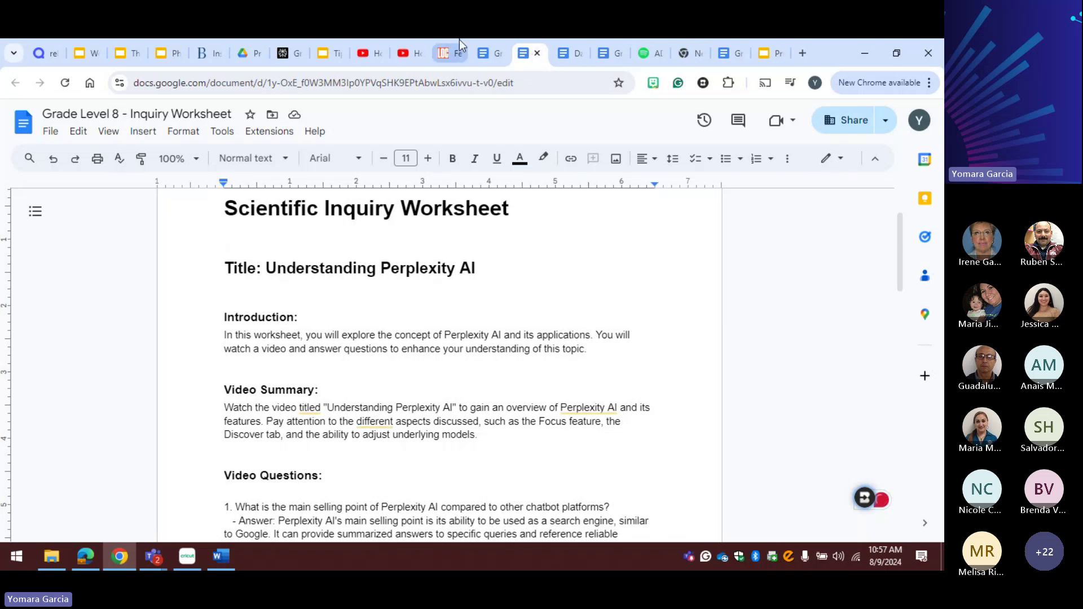
click(485, 51)
click(451, 54)
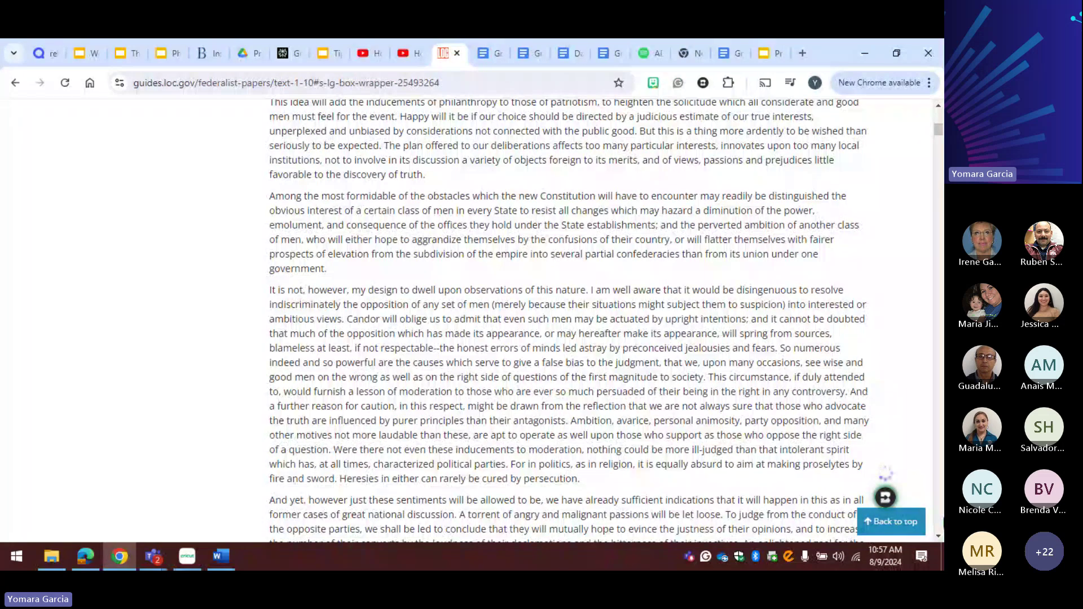
Step: Generate an English inquiry worksheet about this web page in Brisk for 5th grade
click(886, 498)
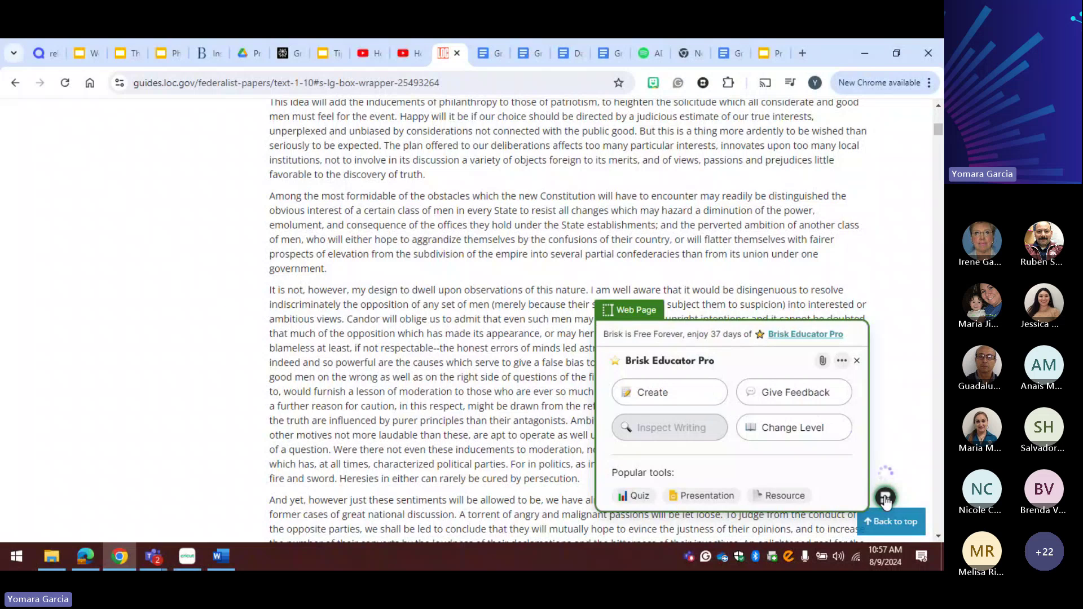
click(691, 396)
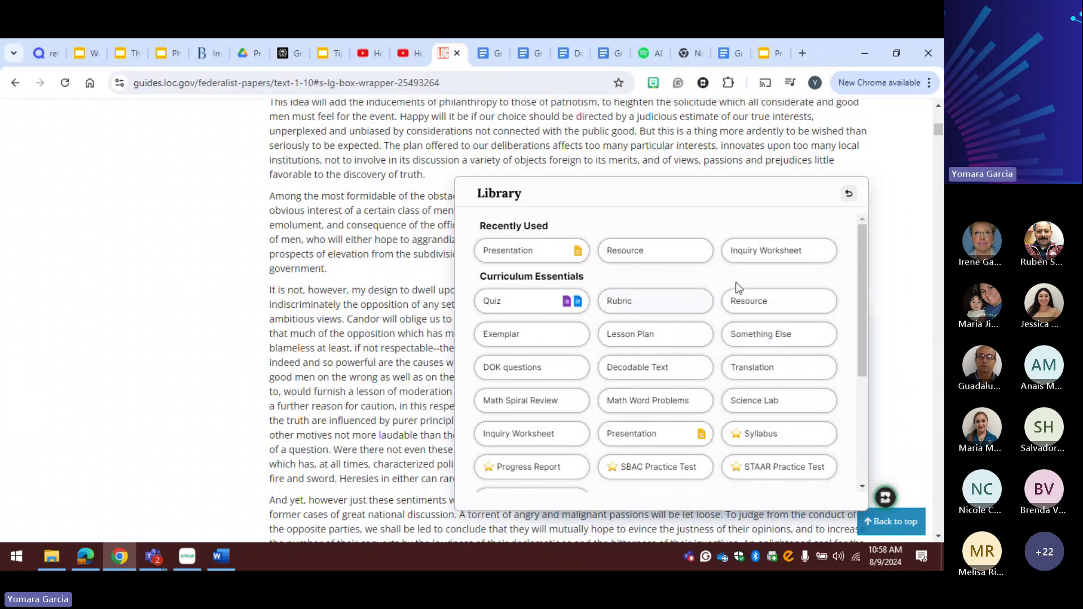
click(759, 252)
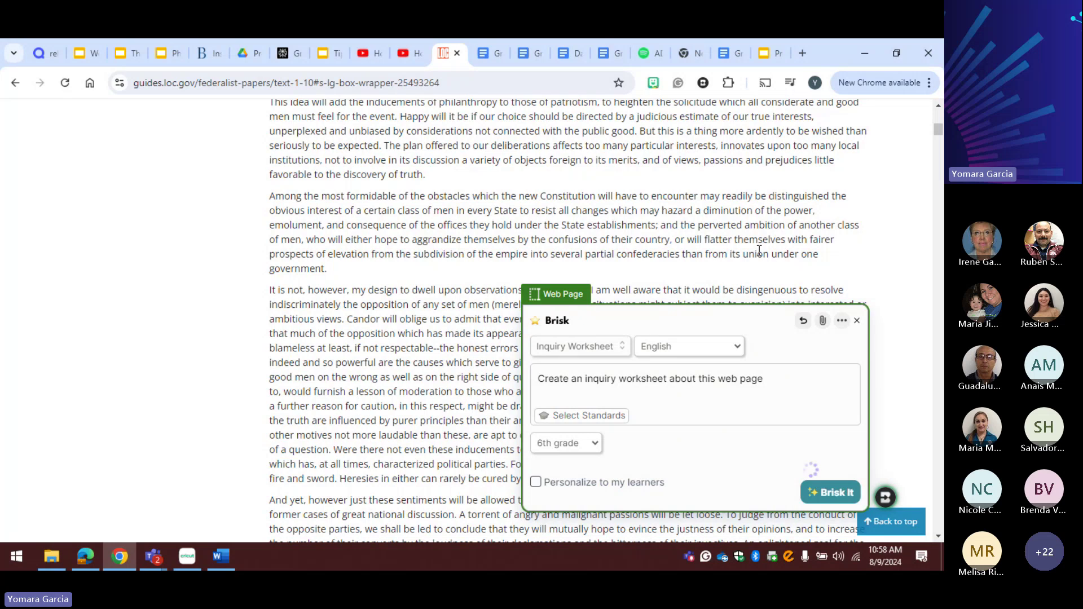
click(596, 446)
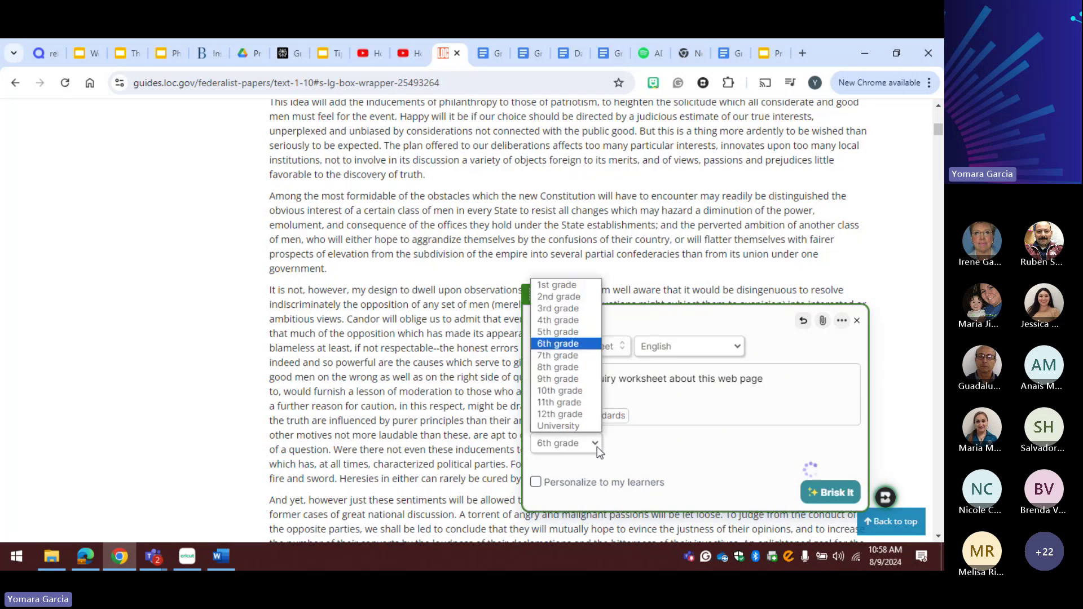
click(566, 366)
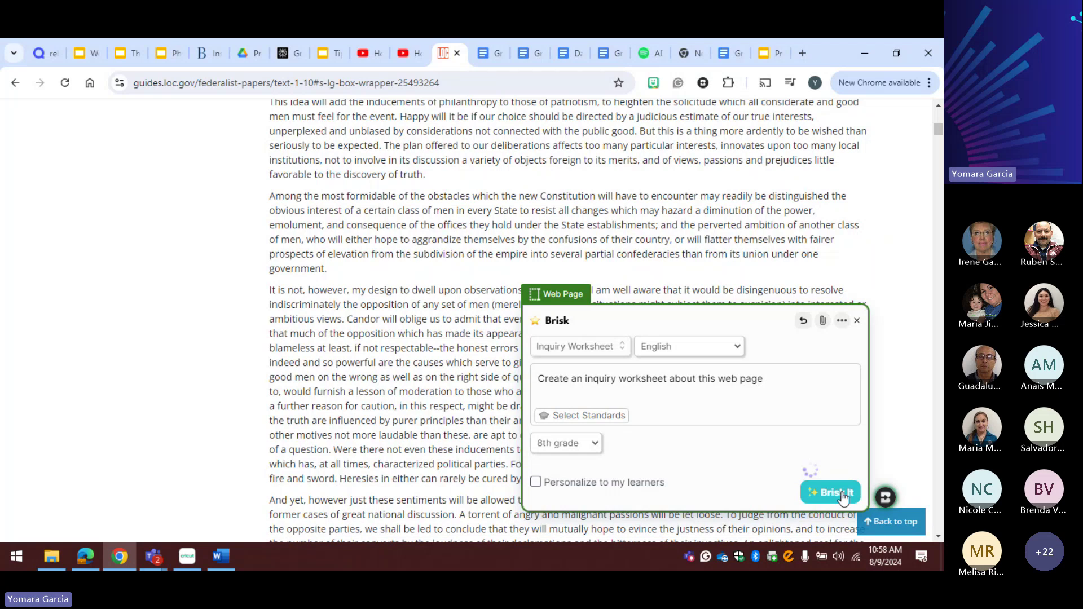
click(598, 443)
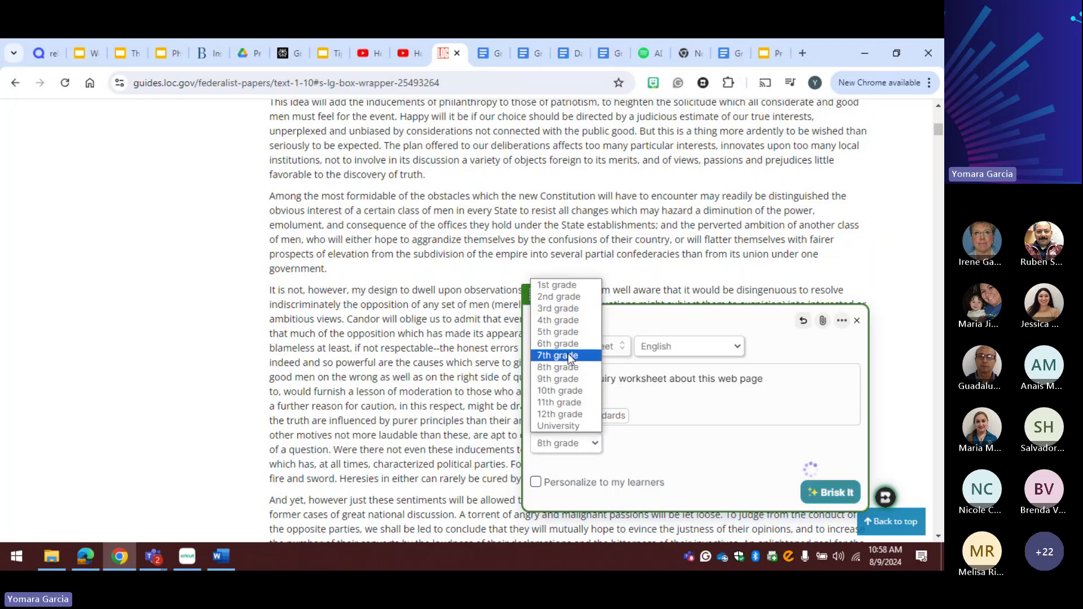
click(566, 332)
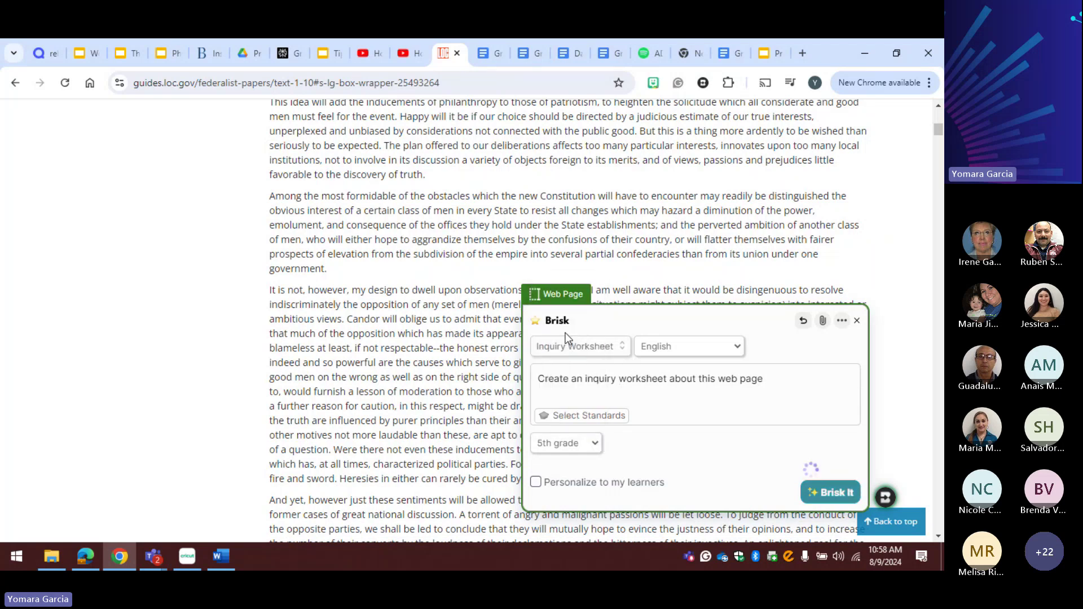
click(829, 493)
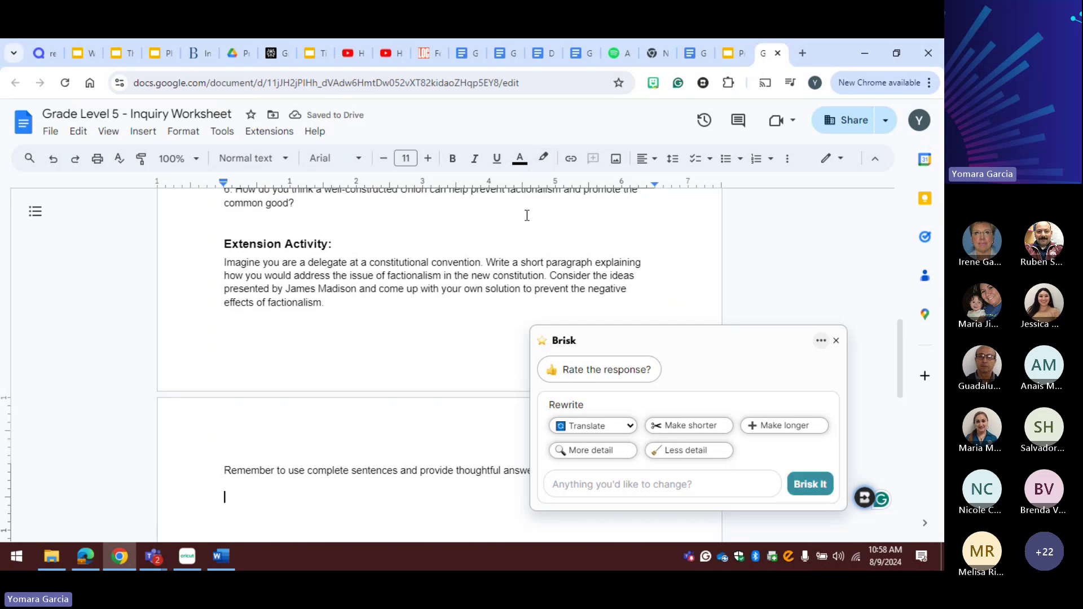
Step: Translate the Grade Level 5 inquiry worksheet to Spanish with Brisk's rewrite option
scroll(527, 216, up, 10)
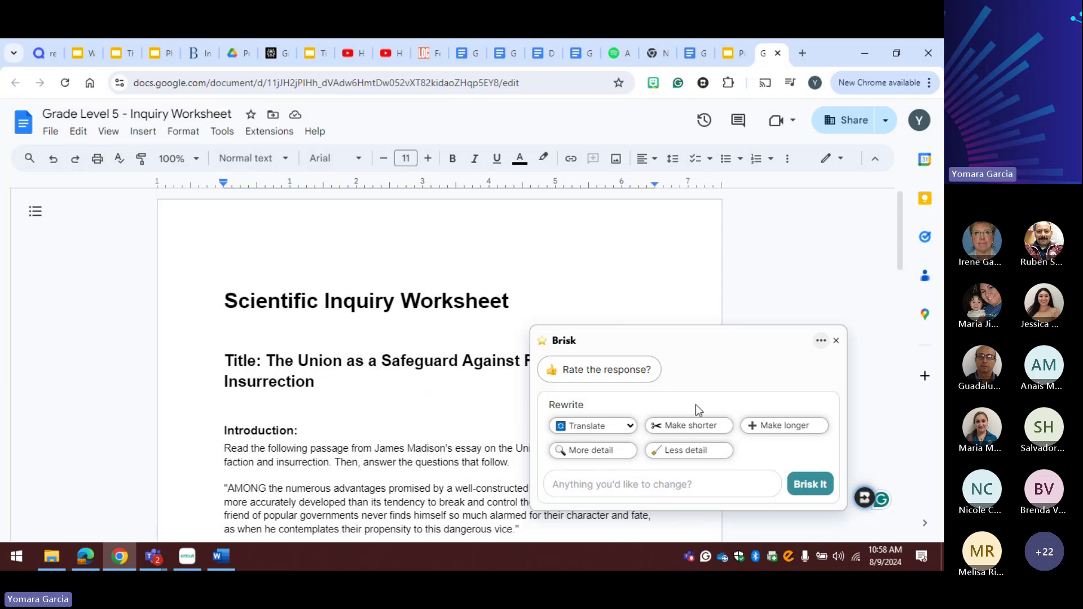
click(589, 429)
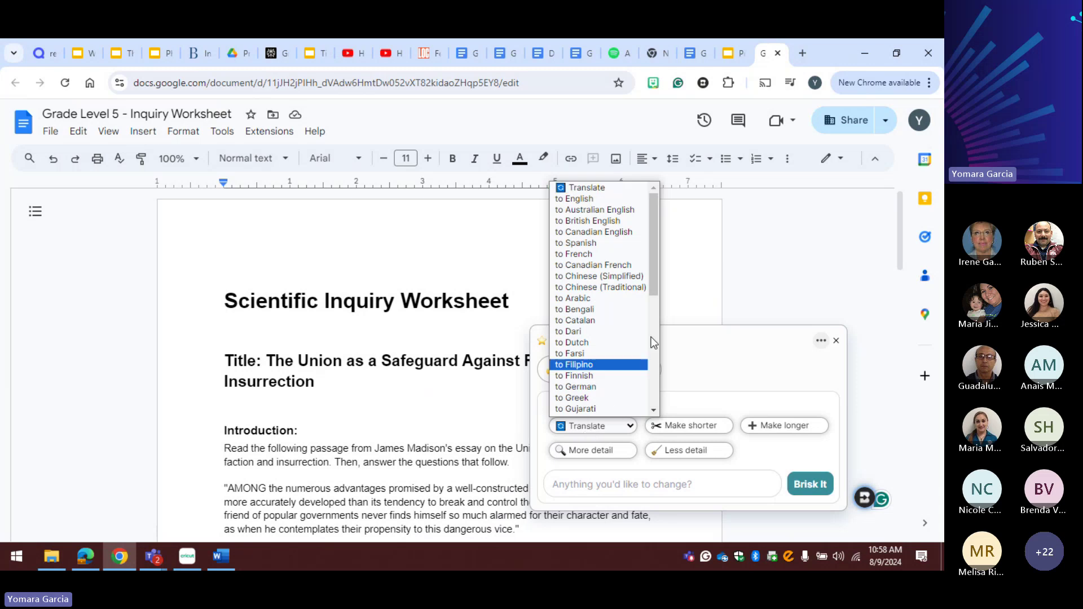
click(619, 247)
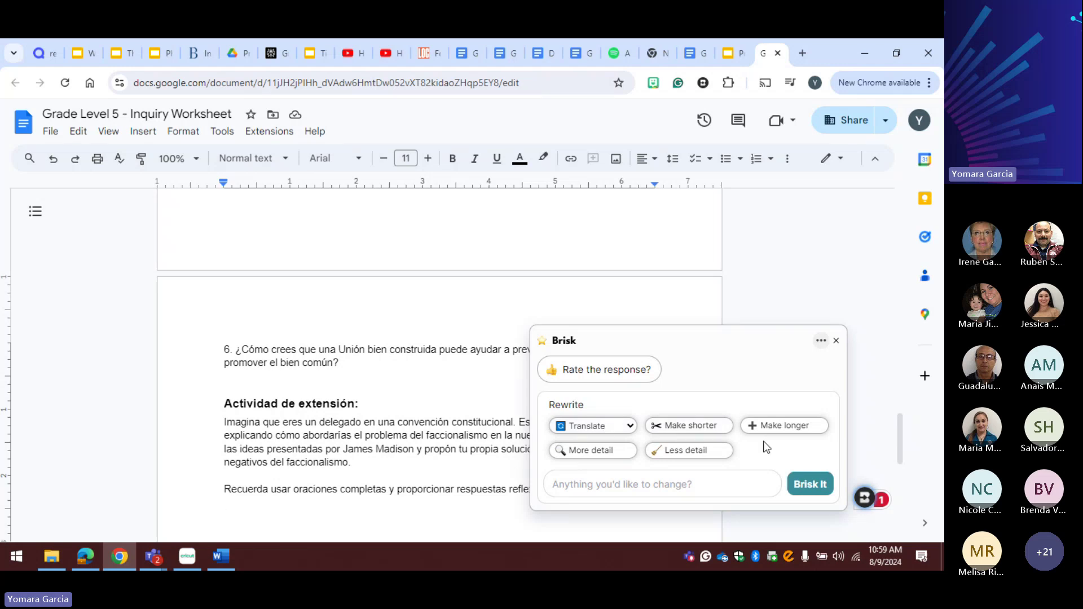
Step: Look over Brisk's creation library, including administrative tasks and interventions, and return to the Federalist Nos. 1-10 web page
click(864, 500)
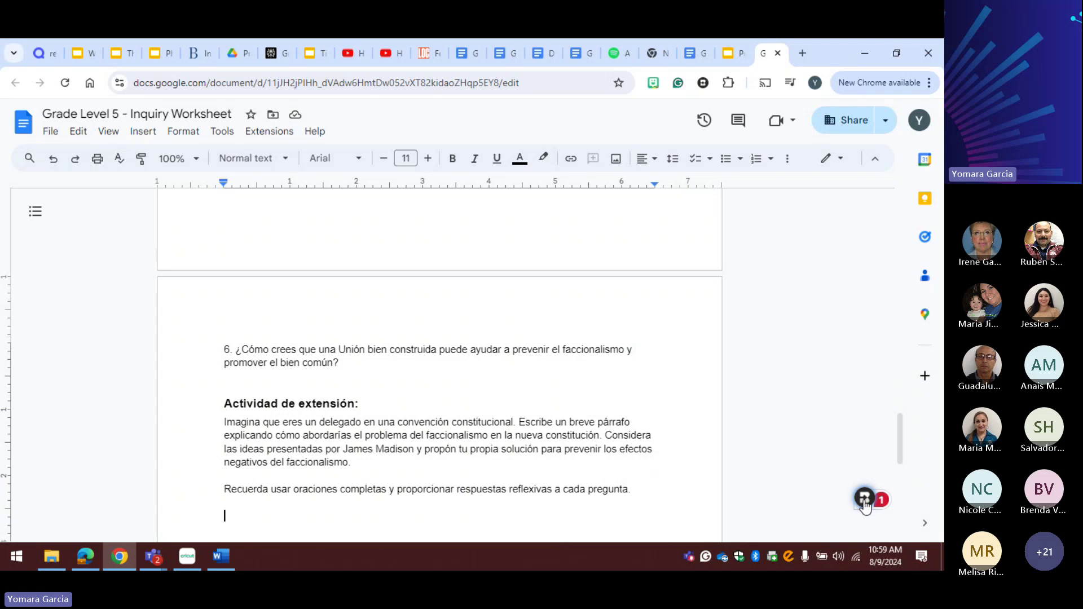
click(865, 500)
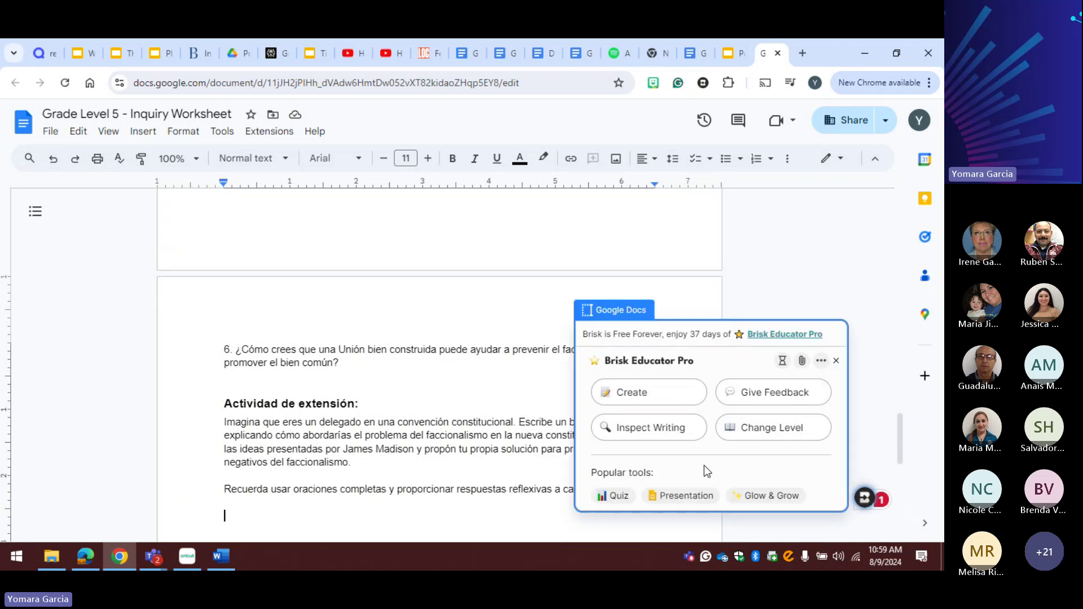
click(666, 396)
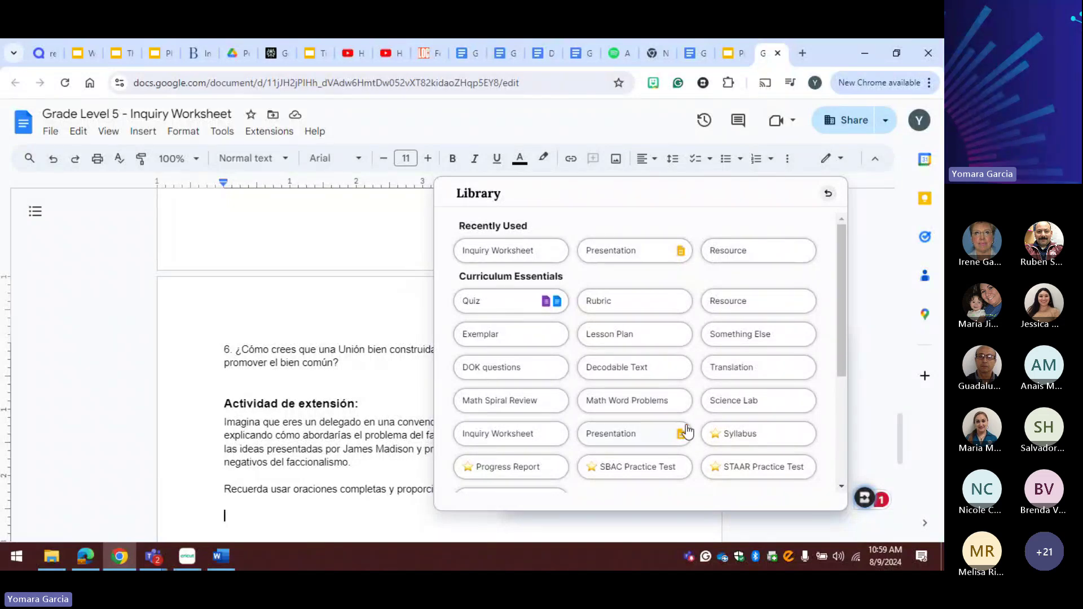
scroll(688, 421, down, 1)
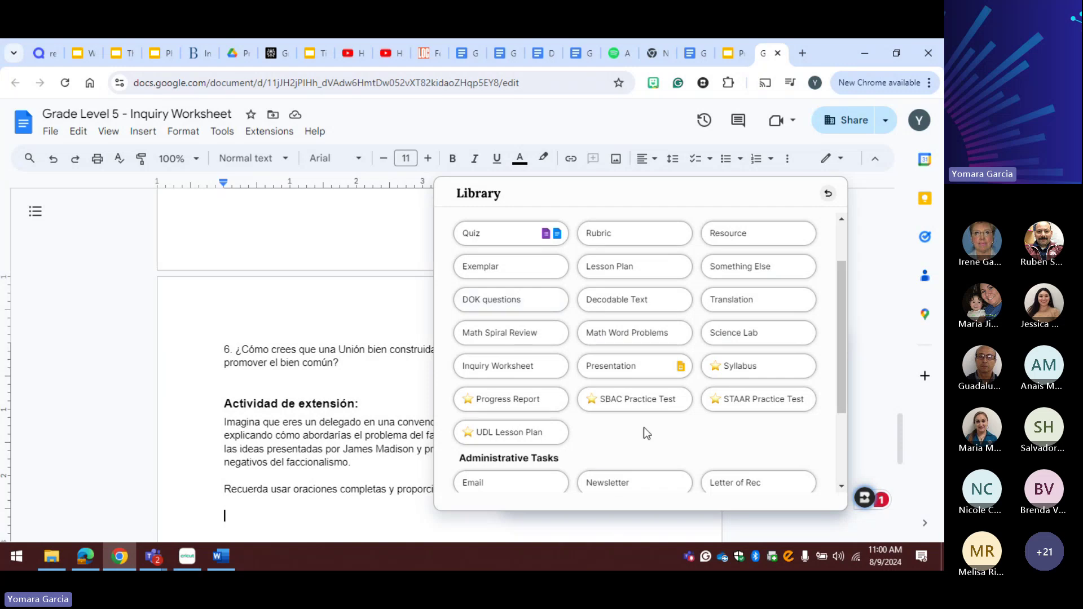
scroll(650, 413, down, 1)
scroll(648, 405, down, 1)
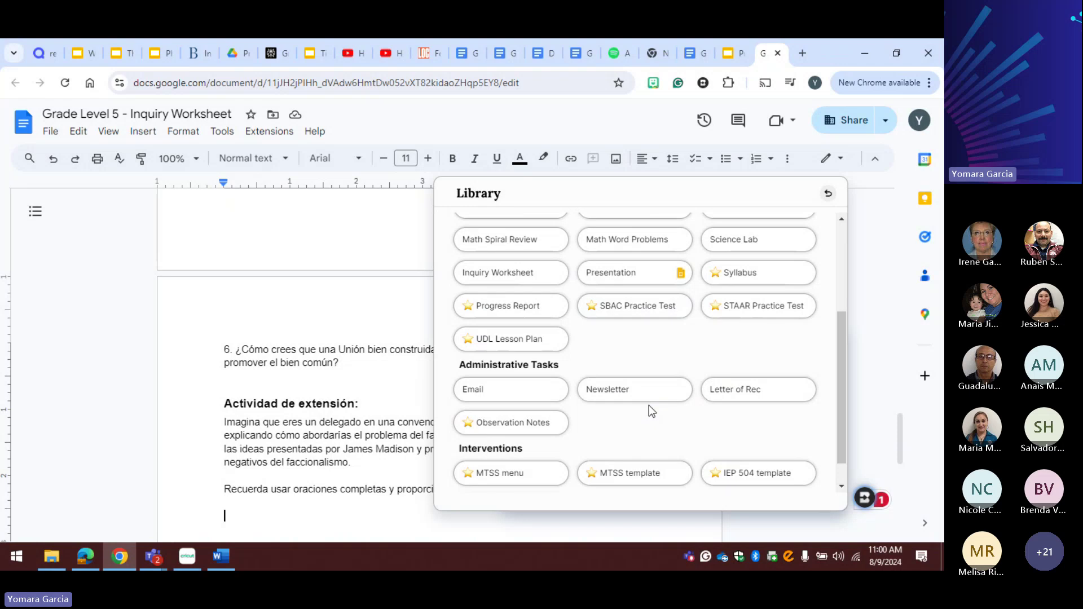
scroll(649, 405, up, 6)
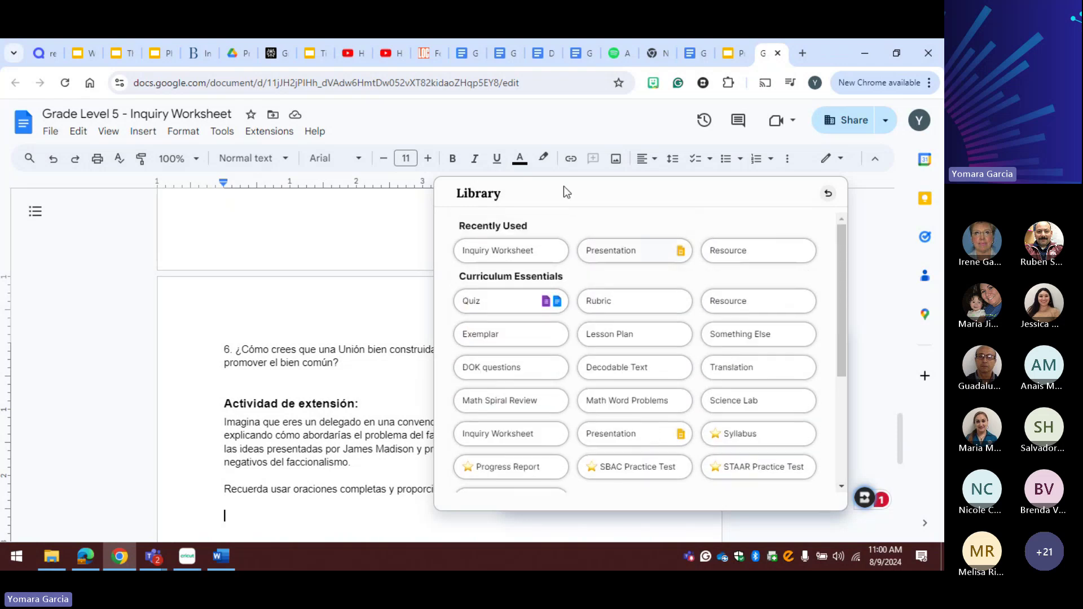
click(430, 56)
right_click(473, 62)
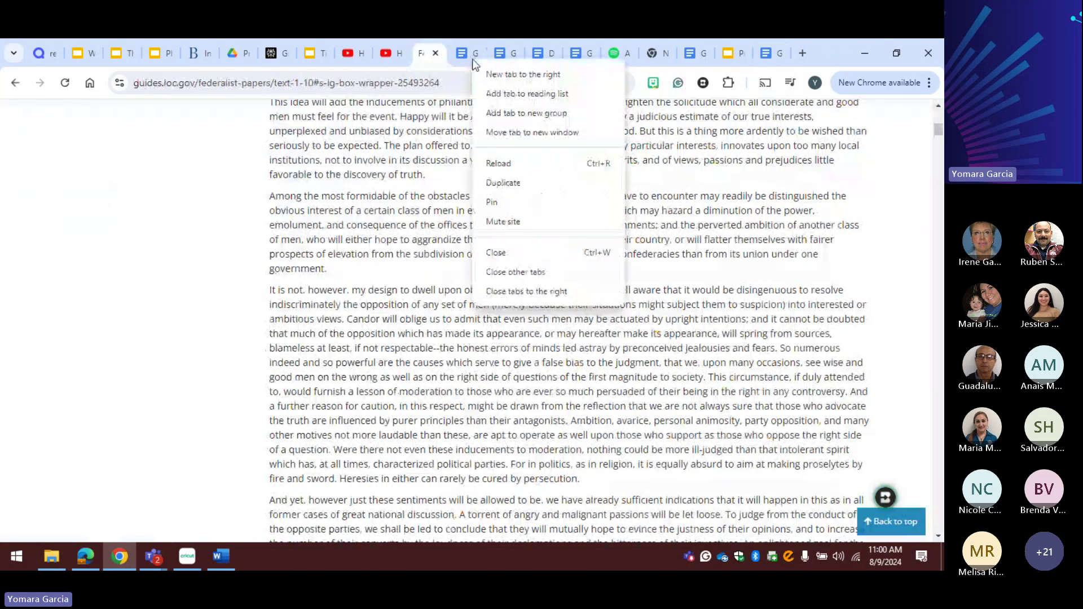
right_click(462, 56)
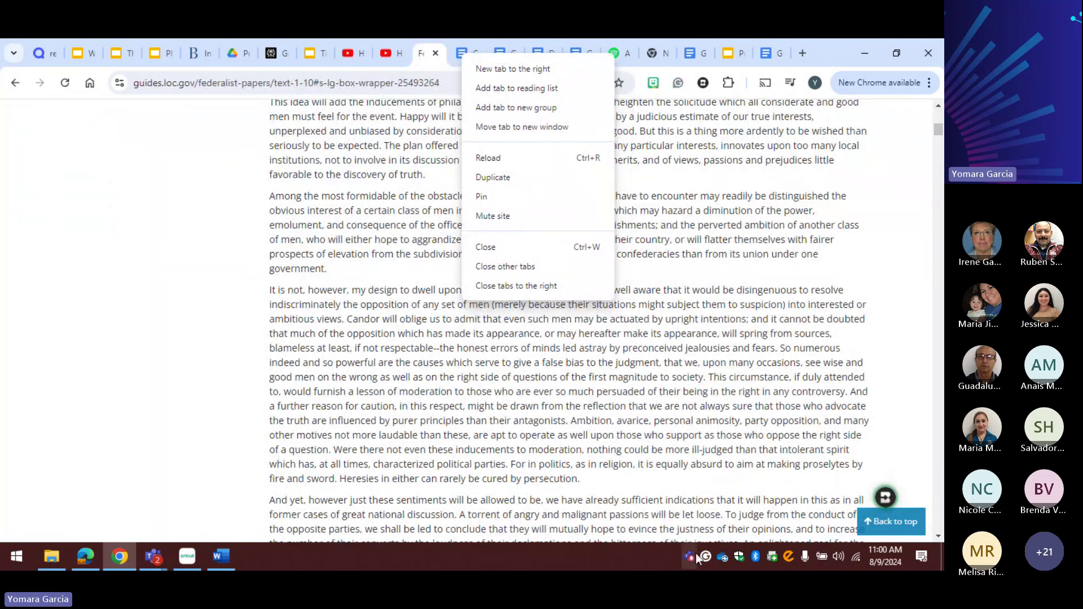
Step: Set up a Brisk quiz about this web page in English as far as the Doc or Form choice, and back out
click(885, 496)
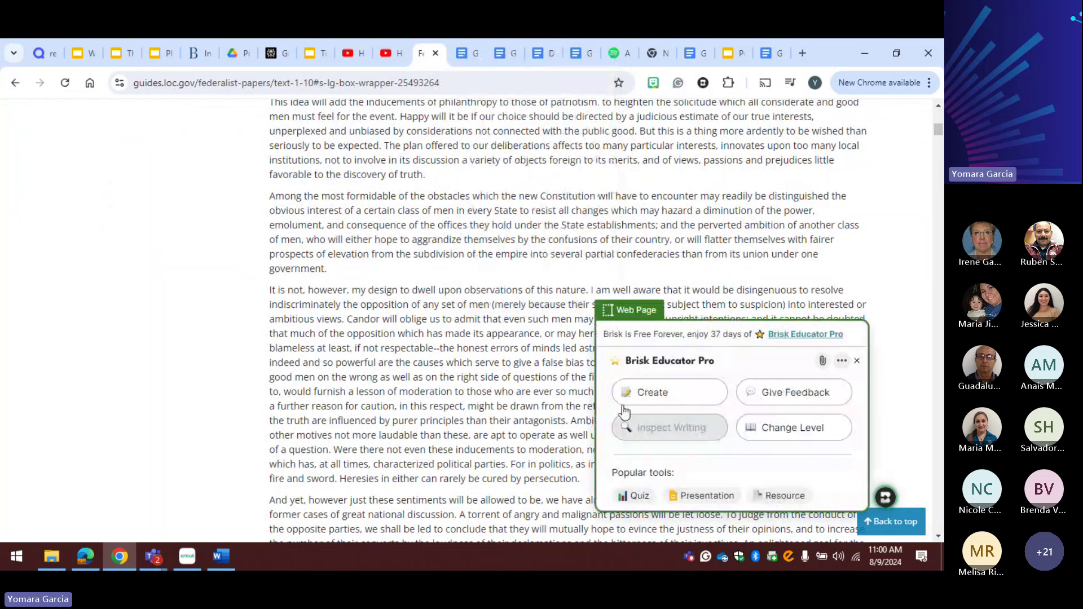
click(653, 393)
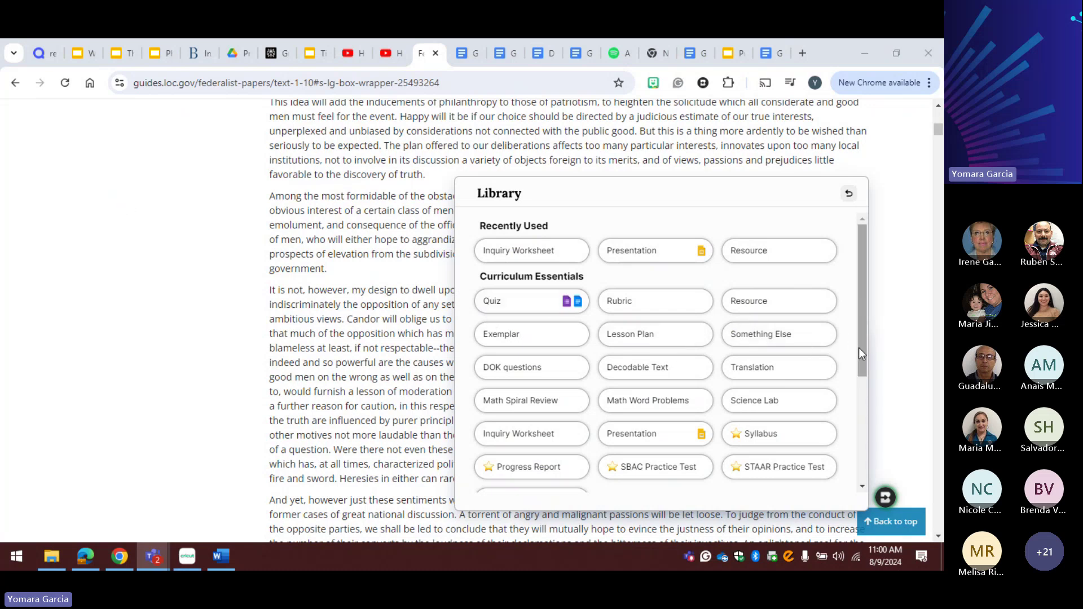
drag(858, 347, 891, 331)
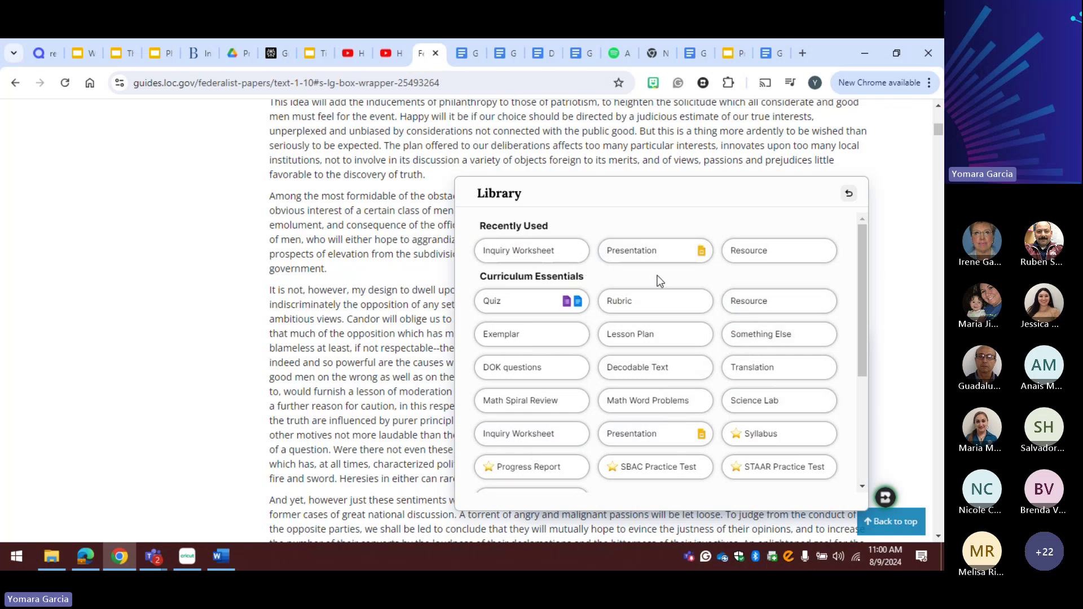
click(528, 301)
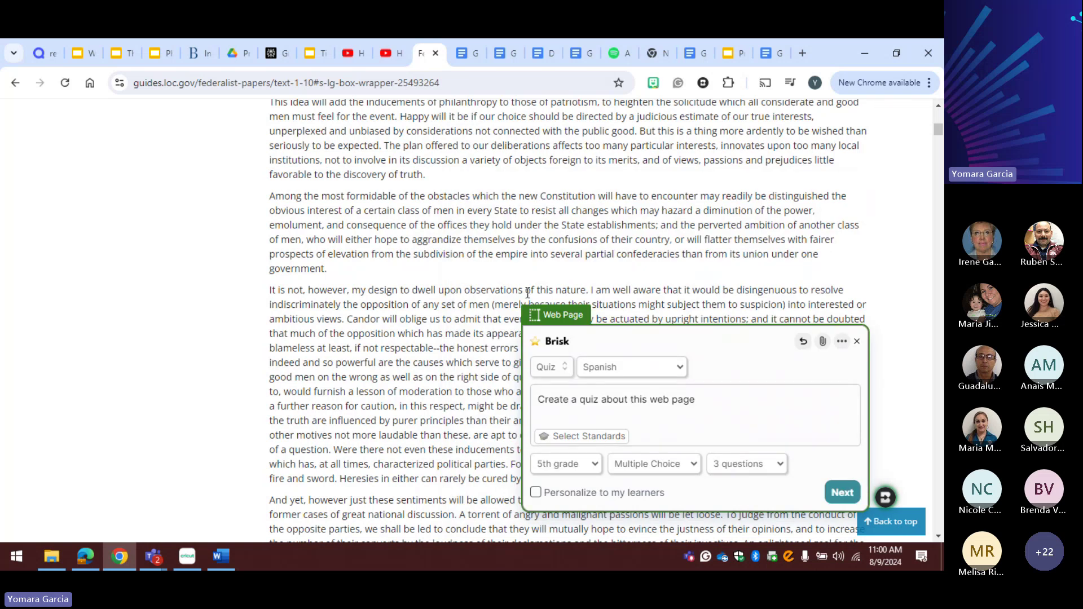
click(681, 369)
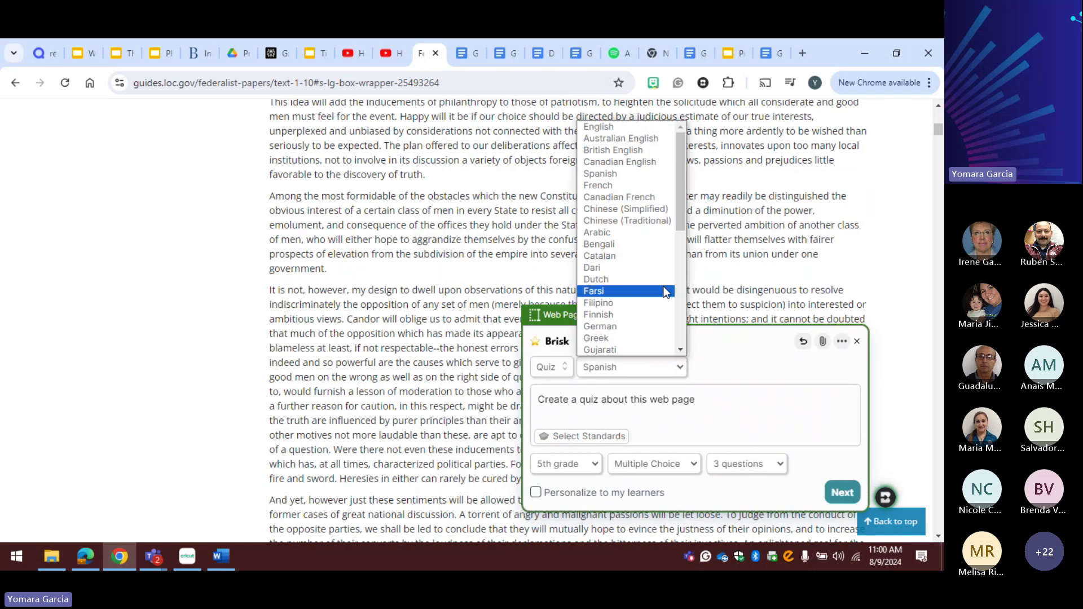
click(598, 127)
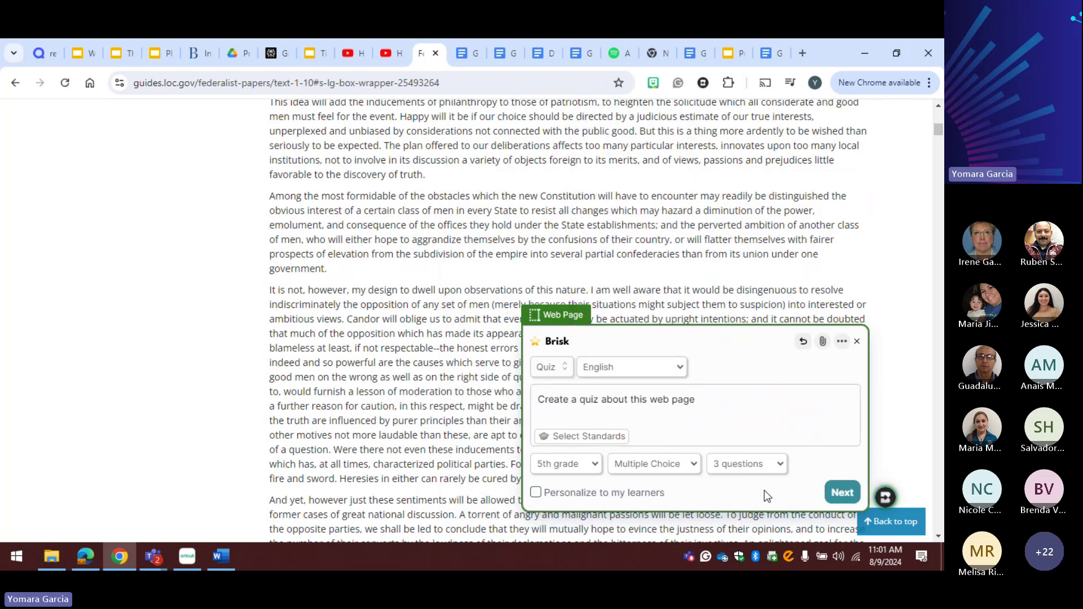
click(842, 493)
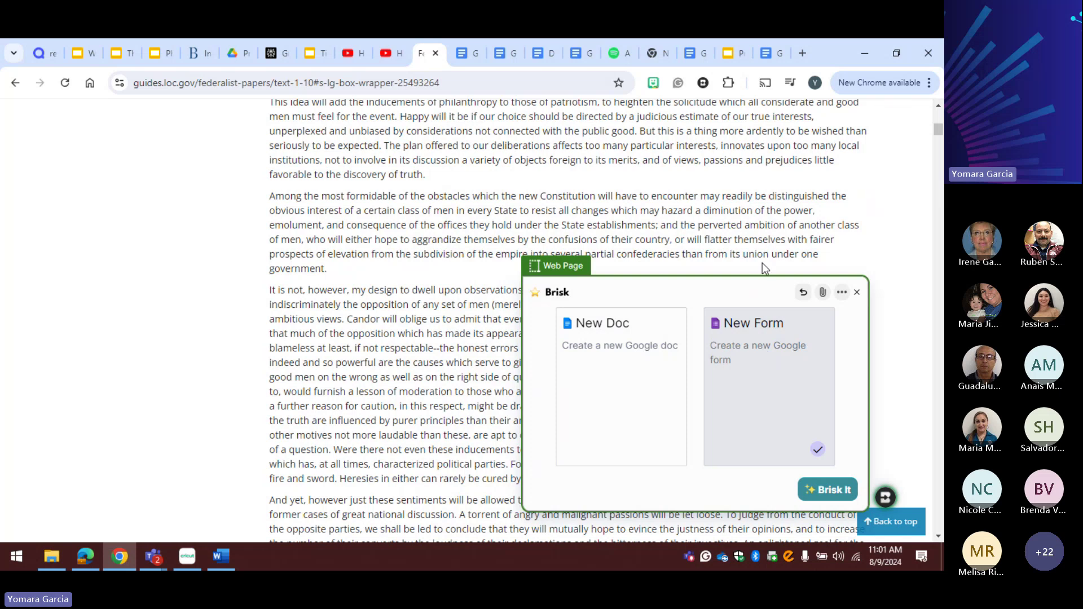
click(804, 294)
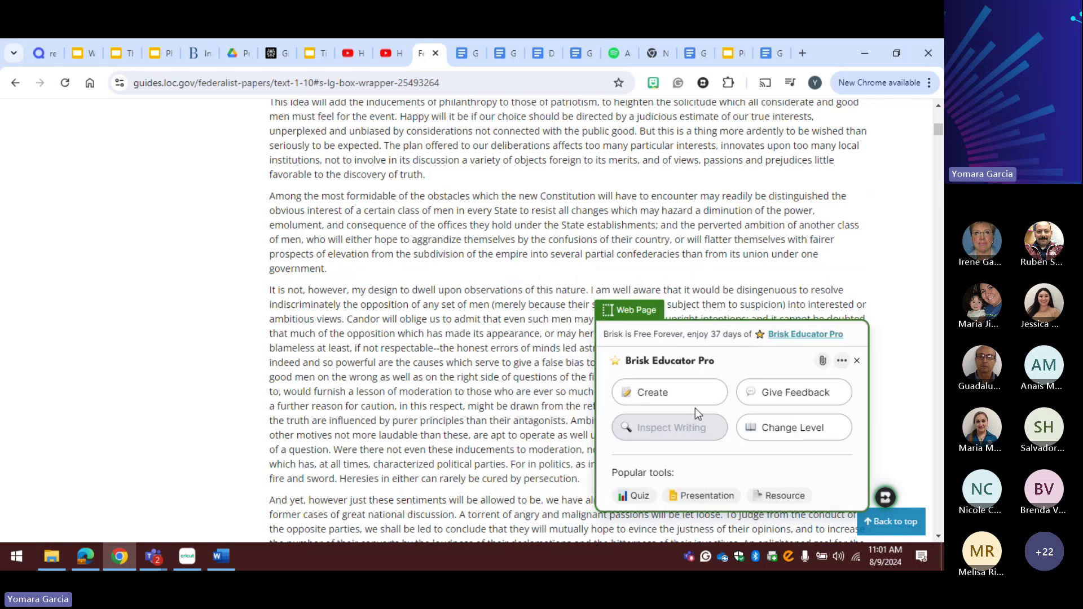
Step: Change the web page's reading level to 5th grade in English and insert a blank line above the new document's title
click(801, 427)
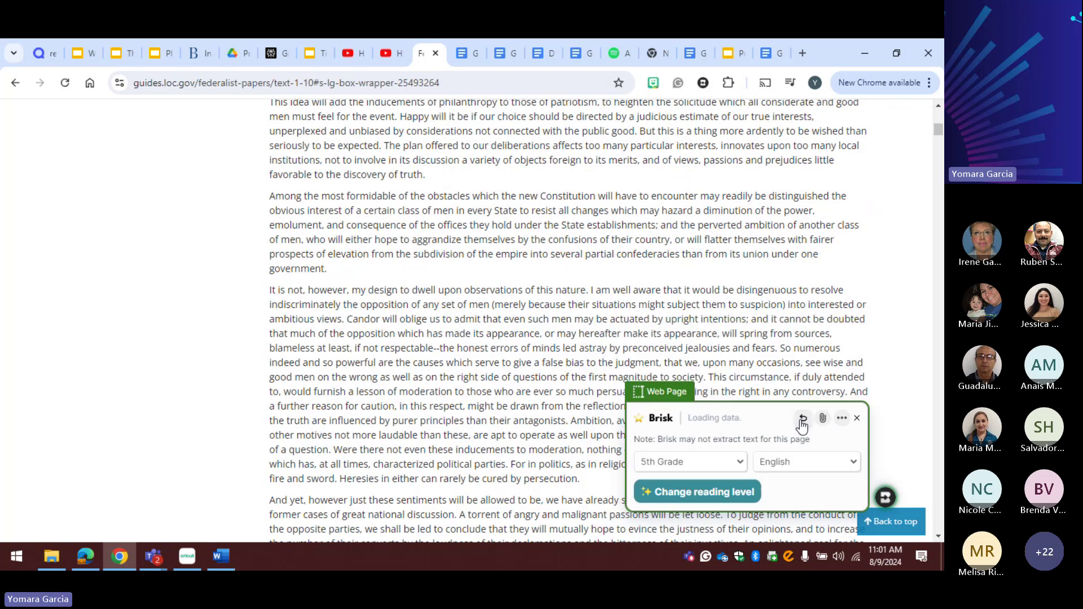
click(724, 499)
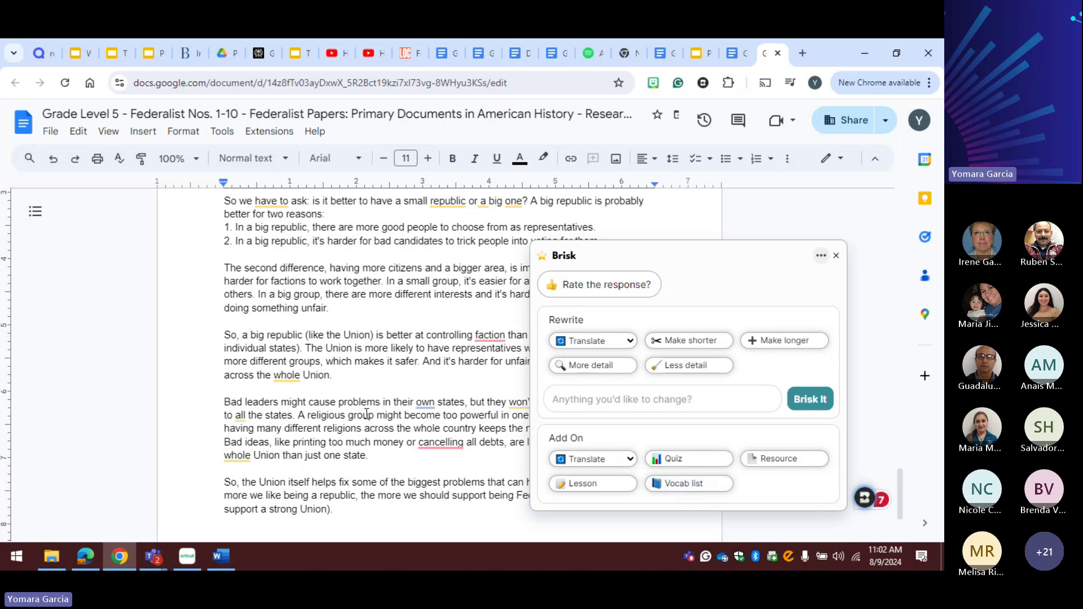
scroll(373, 379, up, 10)
scroll(373, 380, up, 15)
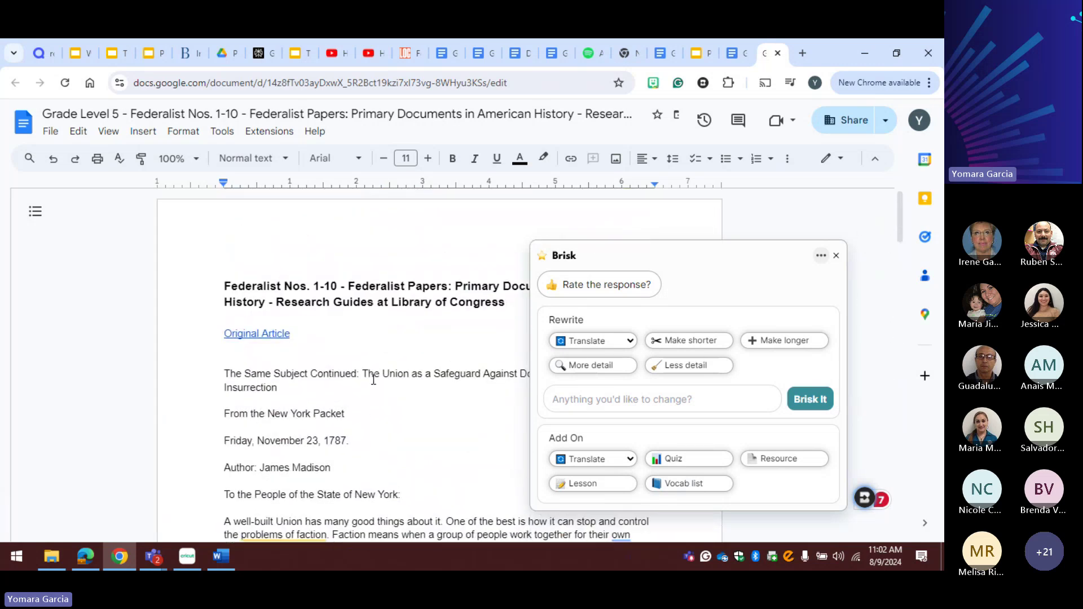
scroll(226, 272, up, 1)
click(226, 272)
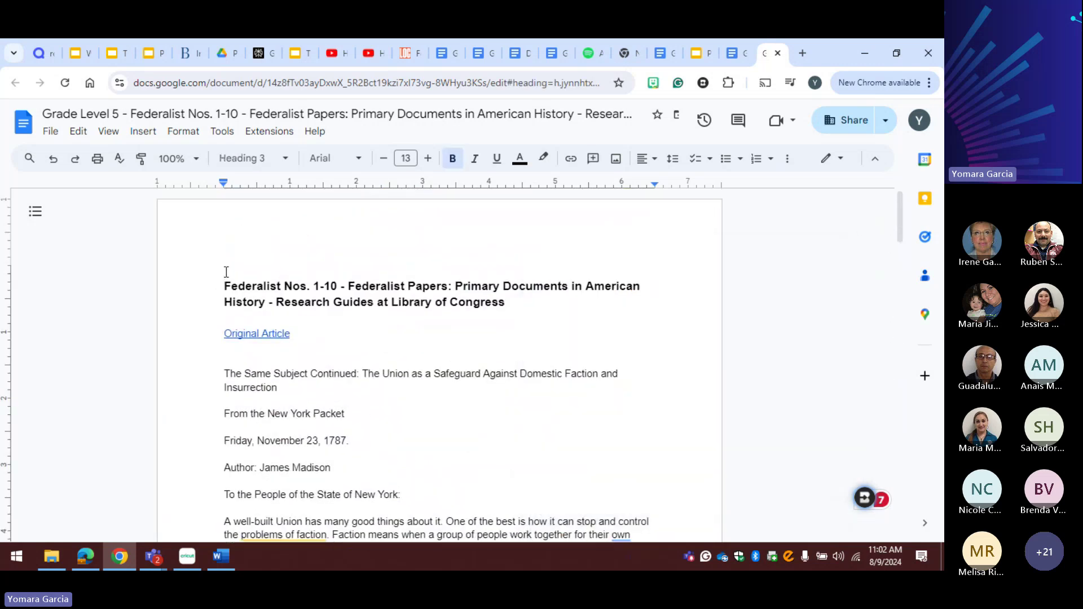
key(Return)
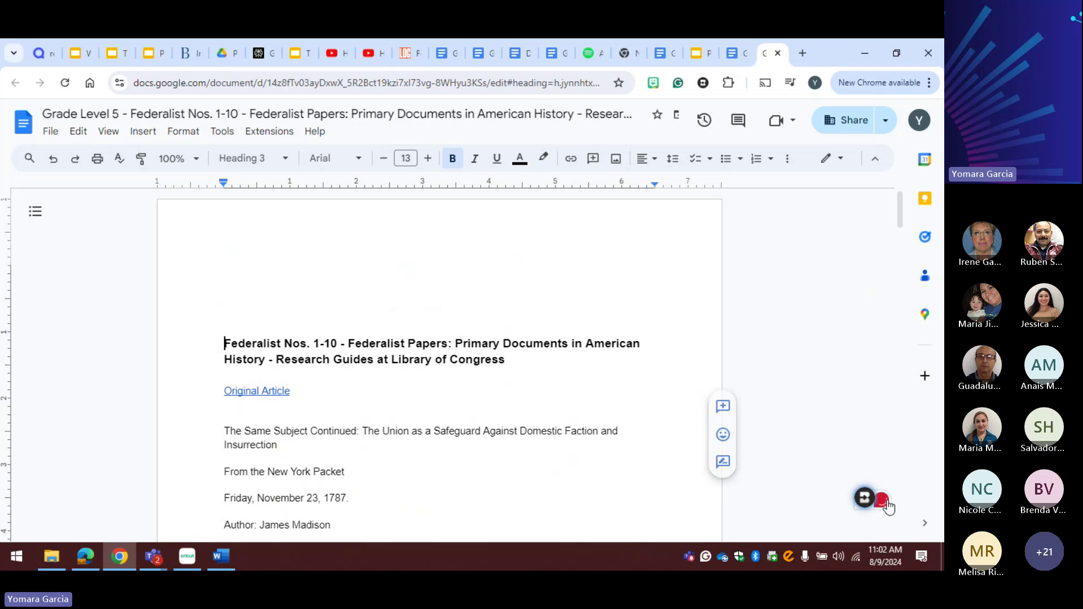
Step: Examine the Brisk creation library for the Grade Level 5 document, down to its administrative and intervention templates
click(864, 497)
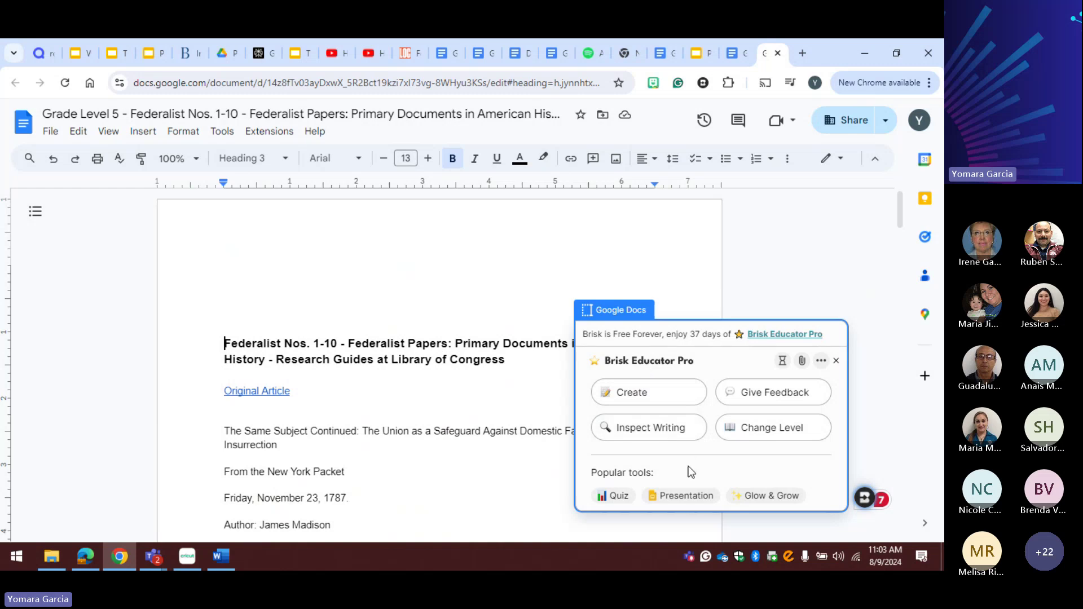
click(680, 396)
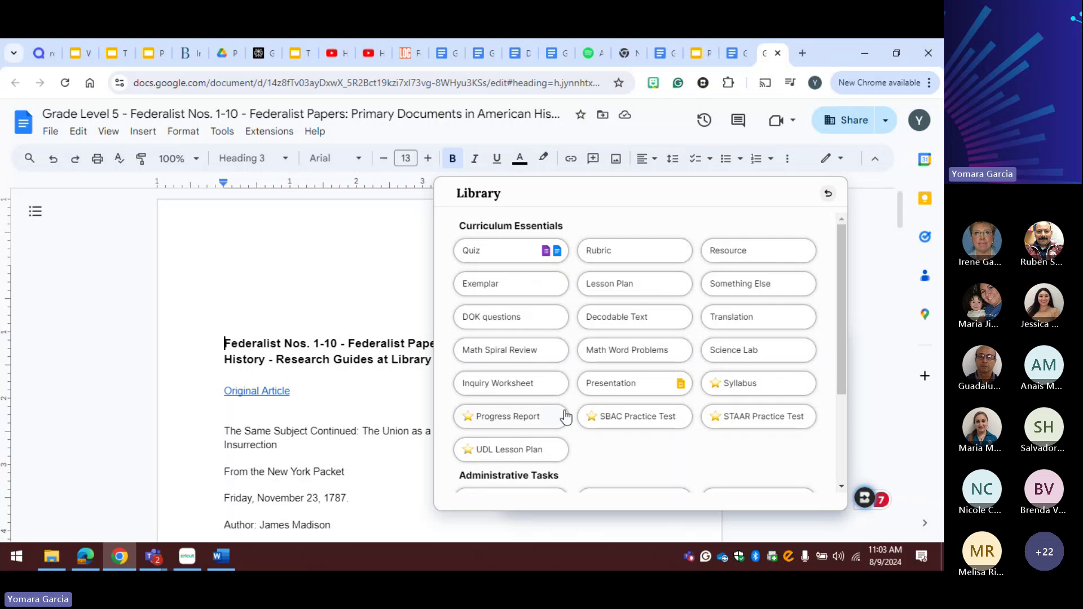
scroll(593, 443, down, 3)
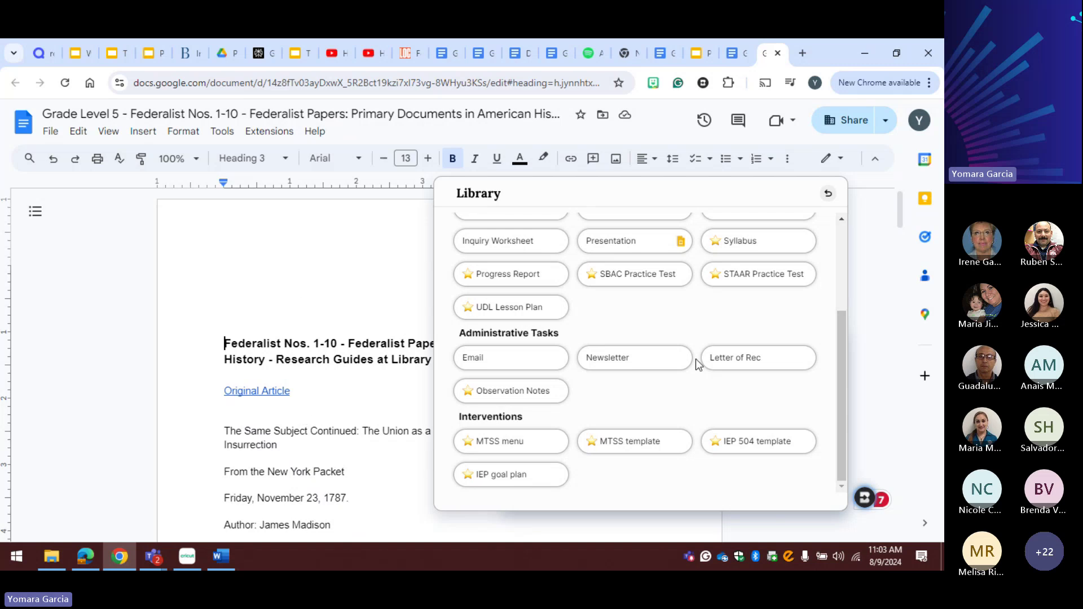
Step: Leave the creation library, switch to the Daily Question: Beowulf document and open Brisk on it
scroll(685, 300, up, 3)
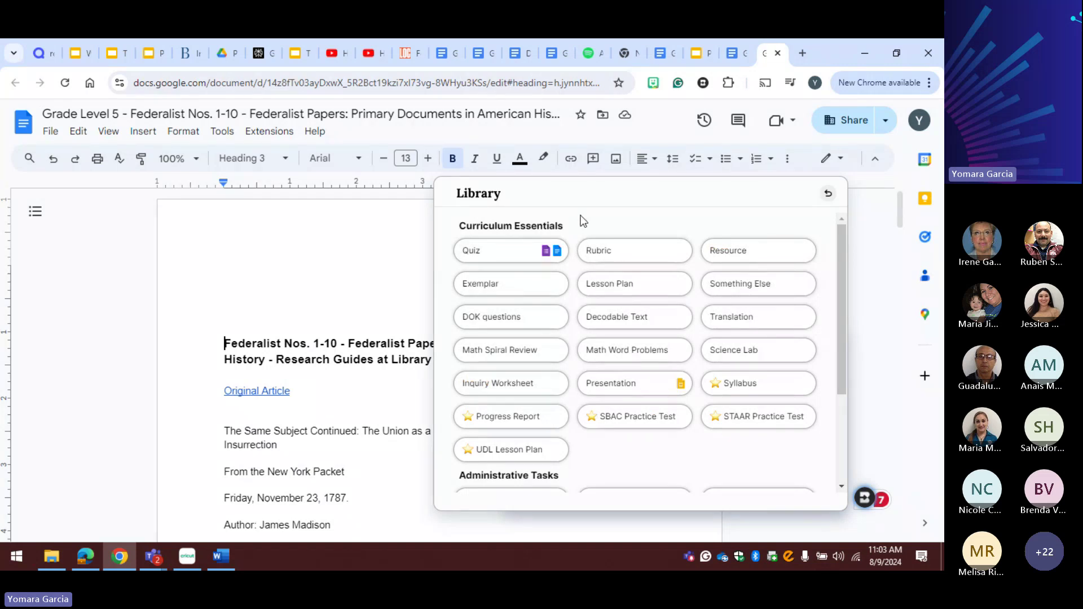
click(394, 256)
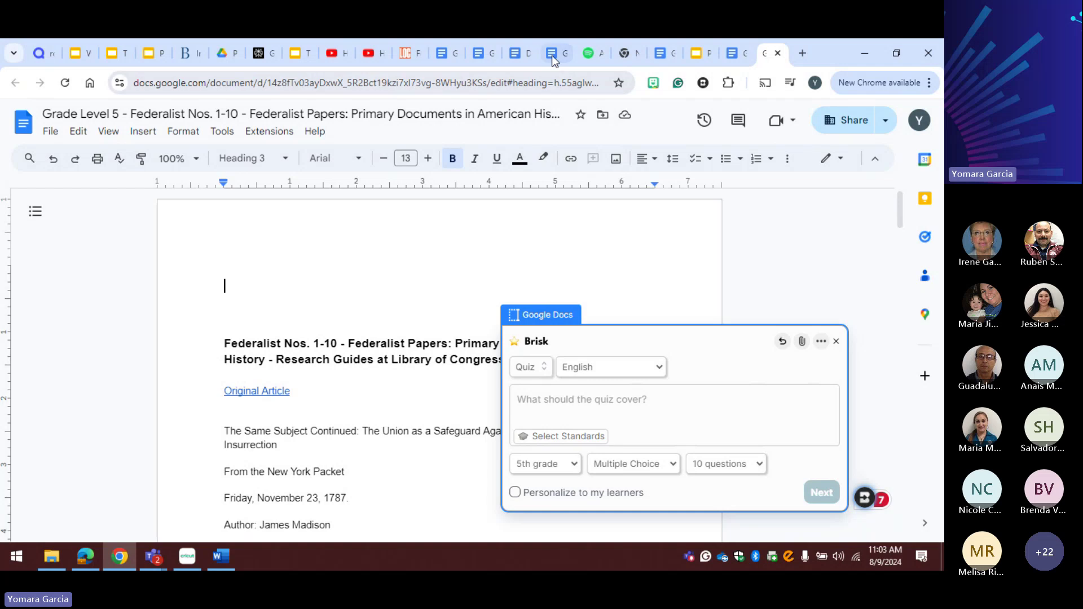
click(518, 53)
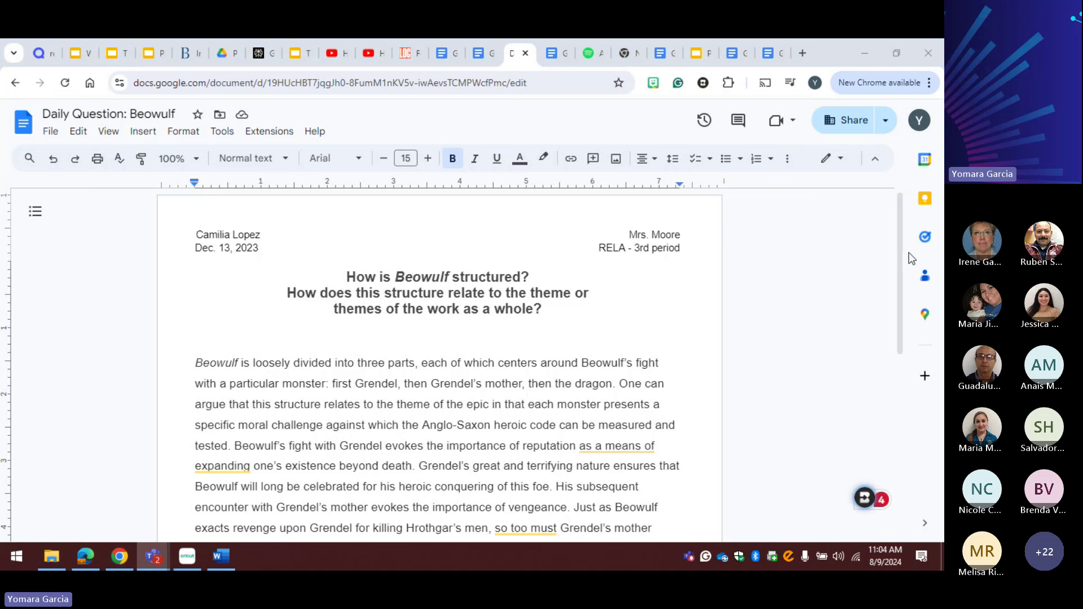
mouse_move(777, 292)
click(866, 499)
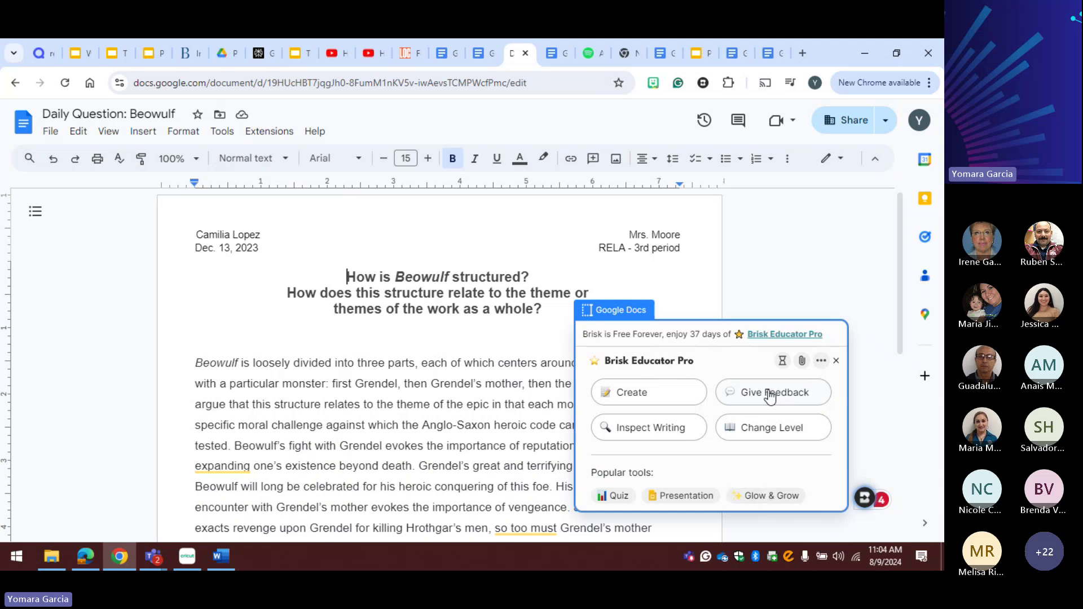
Step: Skim the Beowulf essay and generate Glow & Grow feedback on it with Brisk for 8th Grade
click(538, 379)
scroll(538, 378, down, 5)
scroll(537, 380, down, 2)
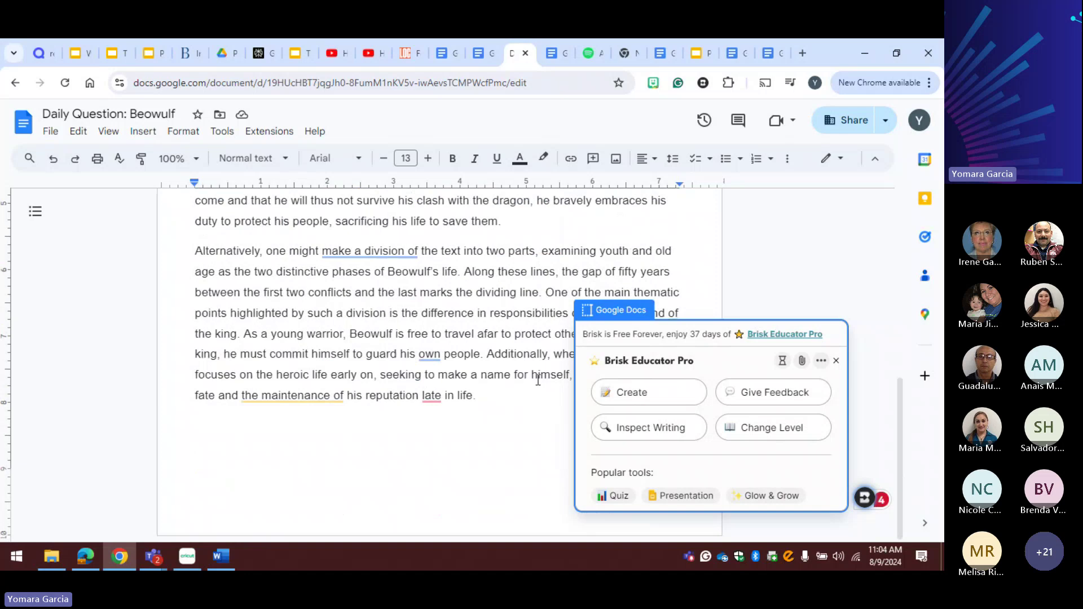
scroll(538, 379, up, 10)
scroll(538, 380, down, 5)
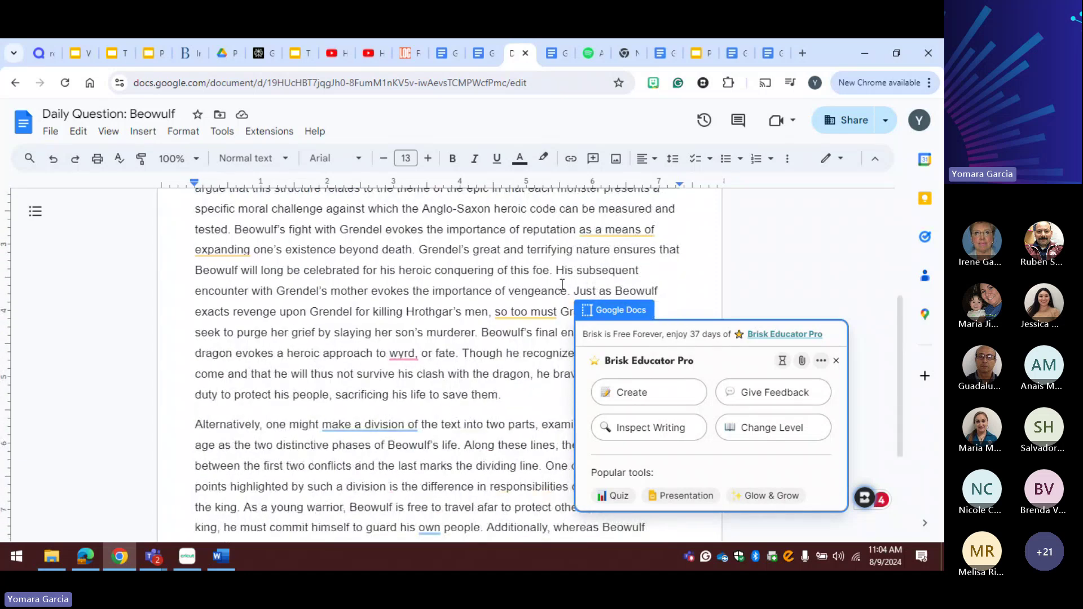
scroll(562, 285, up, 4)
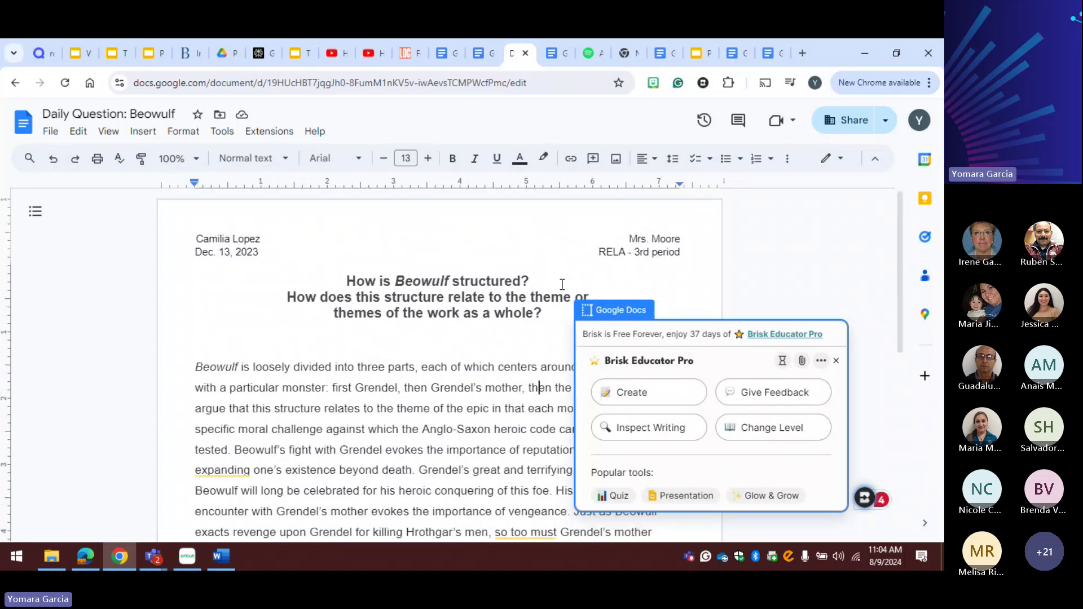
click(771, 394)
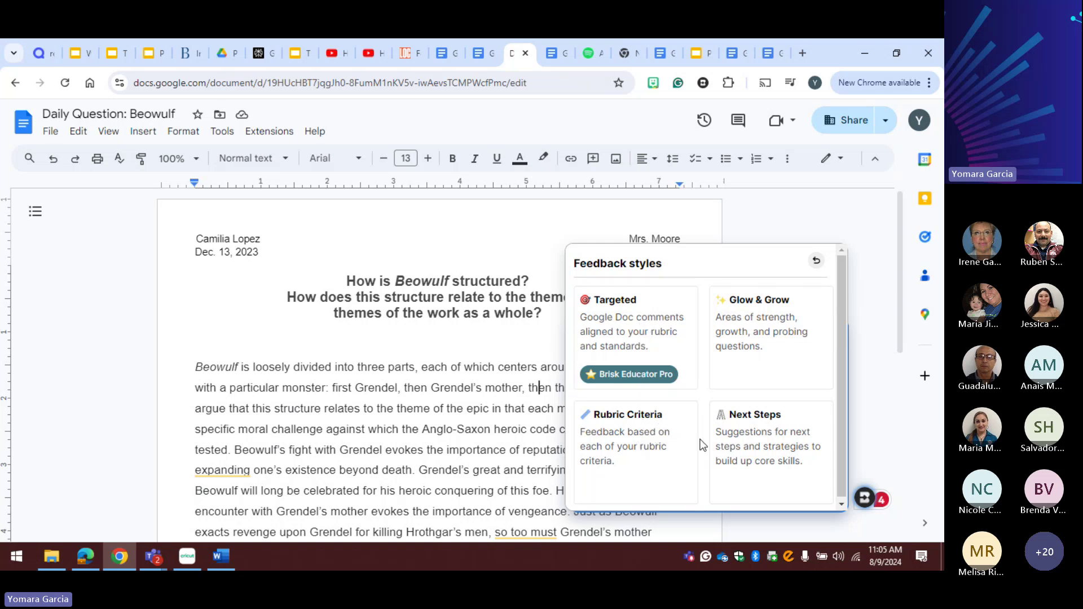
click(771, 338)
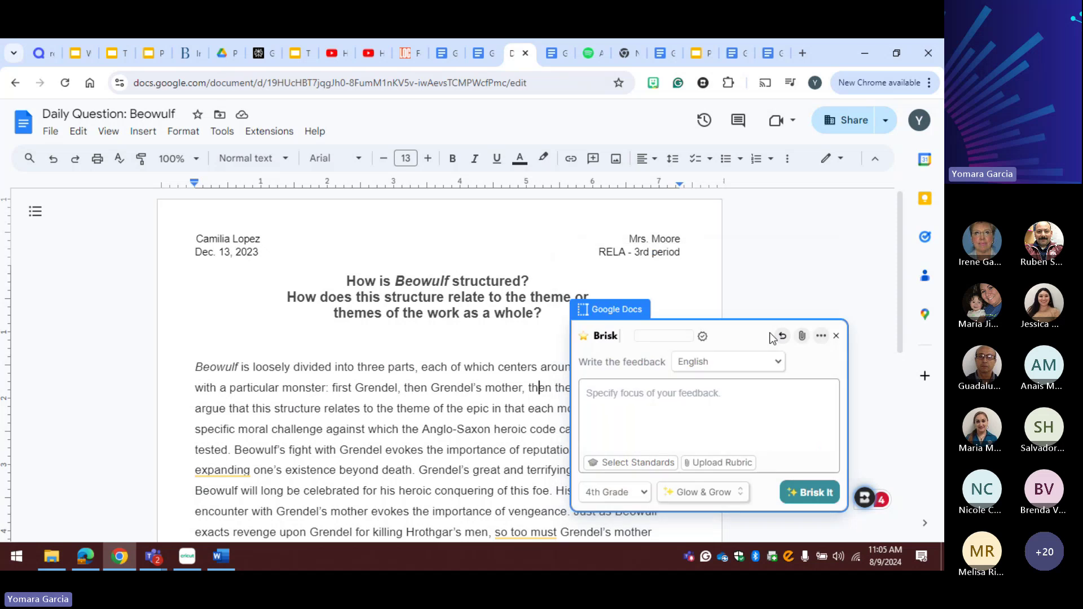
click(645, 494)
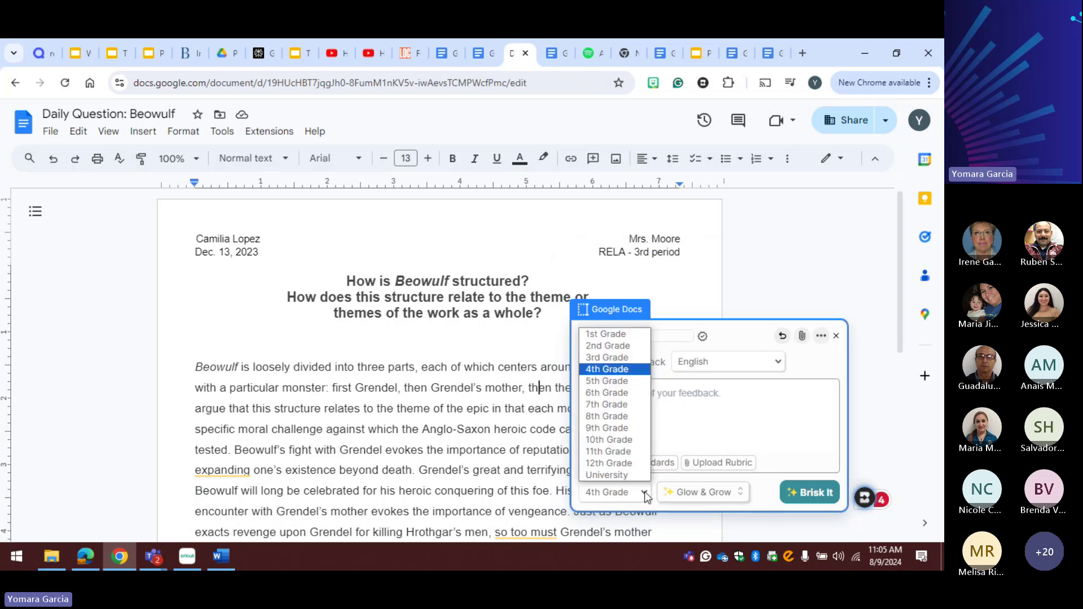
click(618, 416)
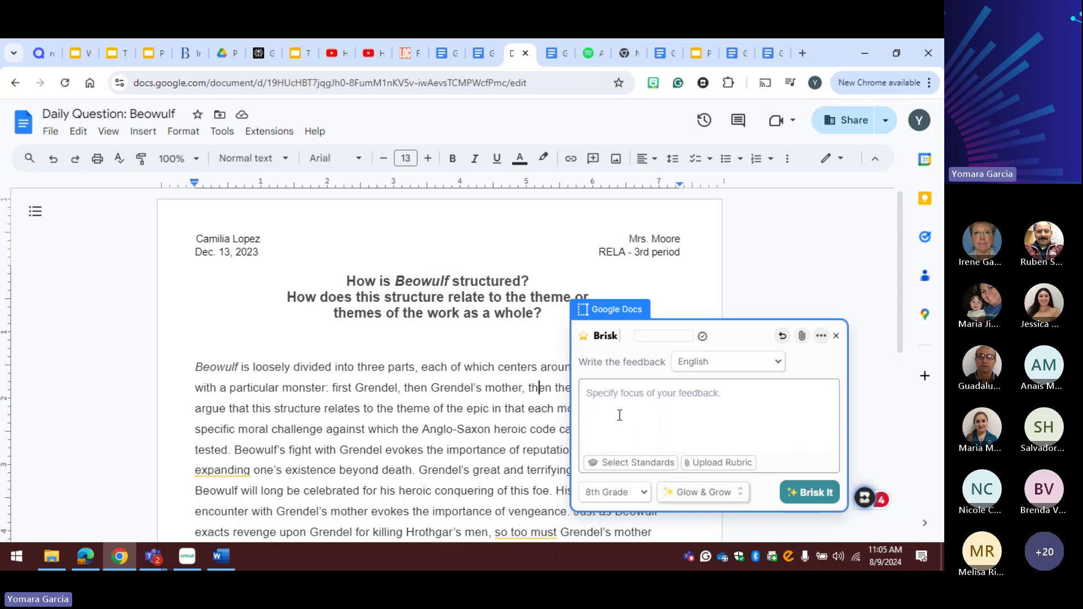
click(806, 494)
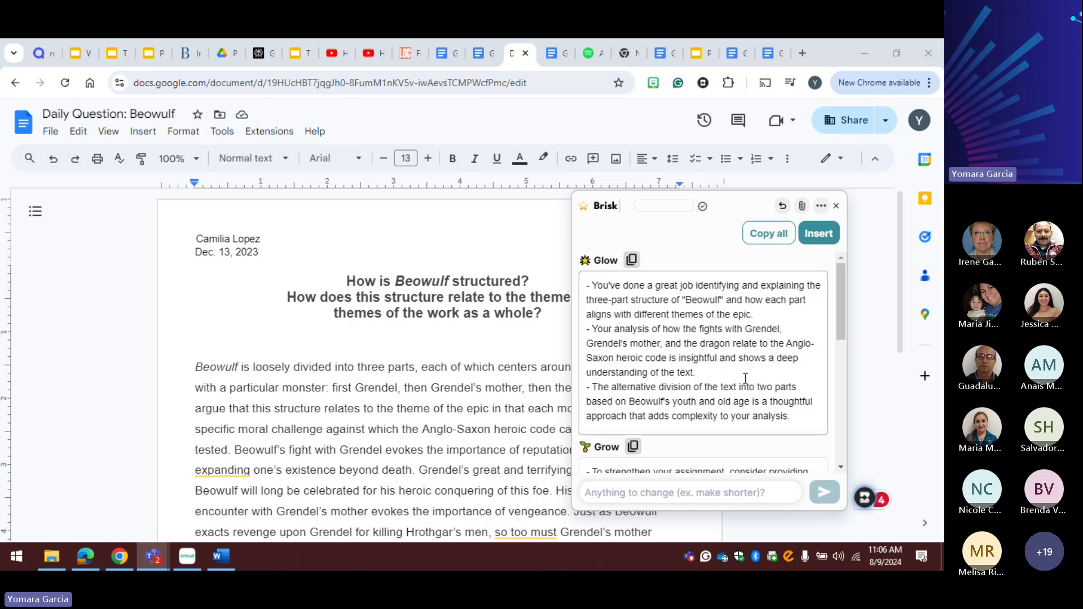
Step: Examine the generated Glow, Grow and Wondering feedback and compare it with the Beowulf essay
scroll(743, 330, down, 3)
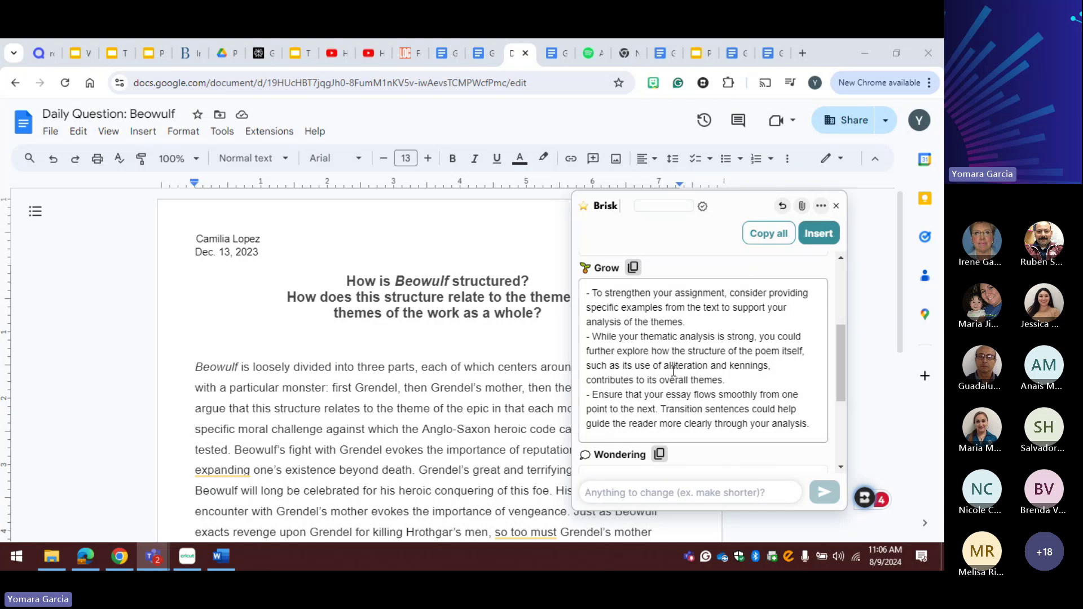
scroll(680, 371, down, 3)
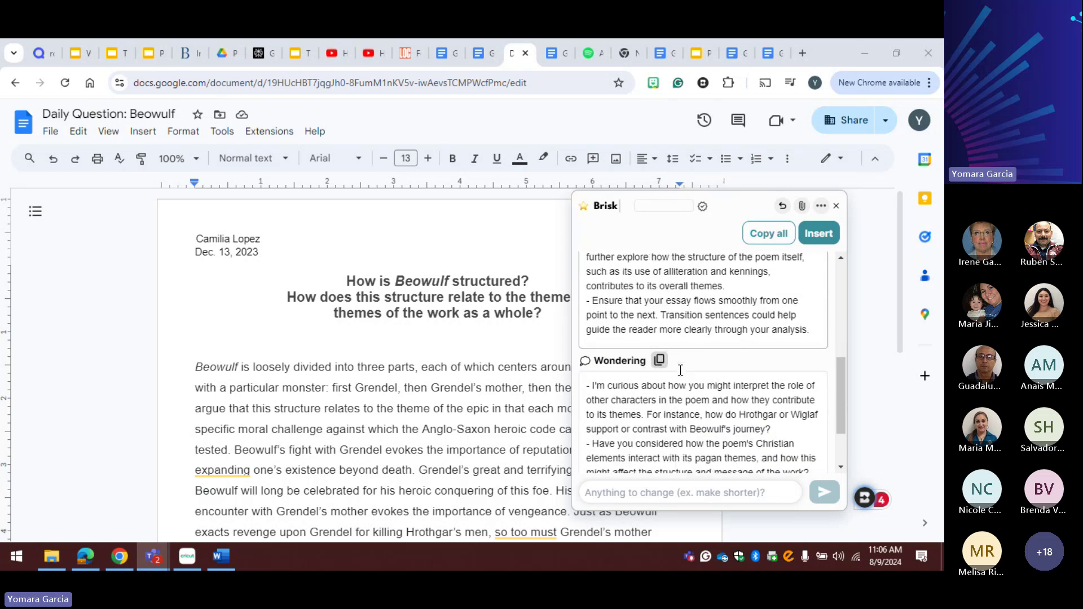
scroll(680, 370, down, 1)
scroll(680, 370, down, 1)
scroll(680, 370, down, 1)
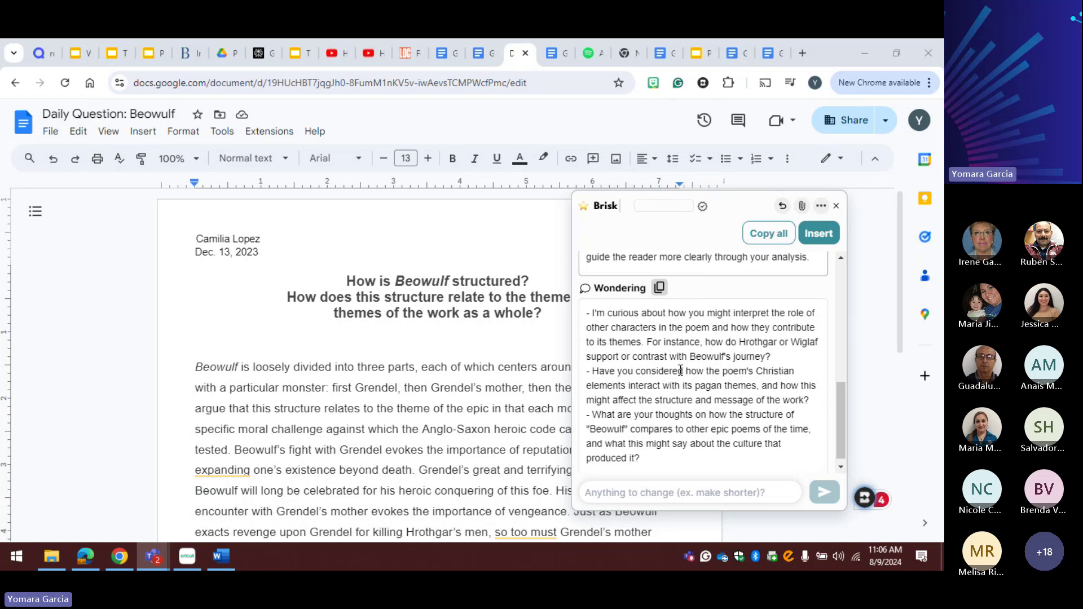
click(740, 205)
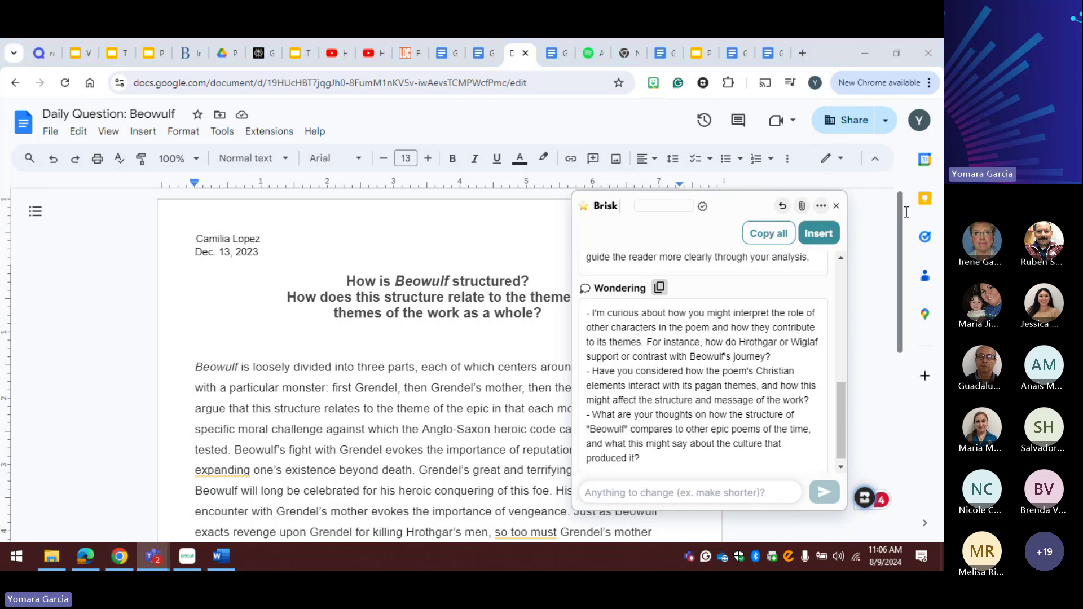
click(687, 313)
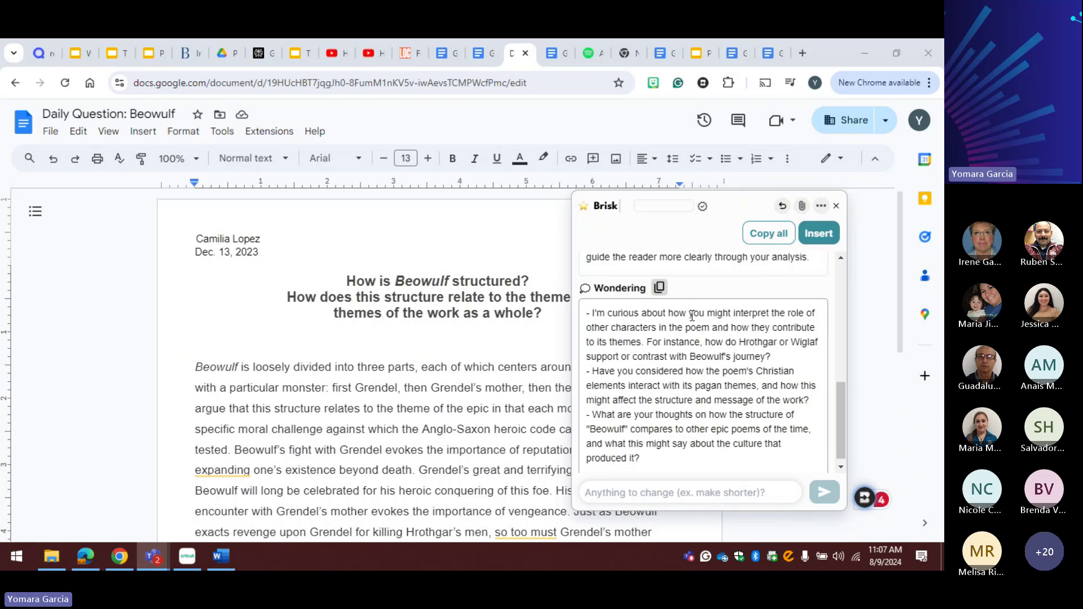
scroll(661, 420, down, 1)
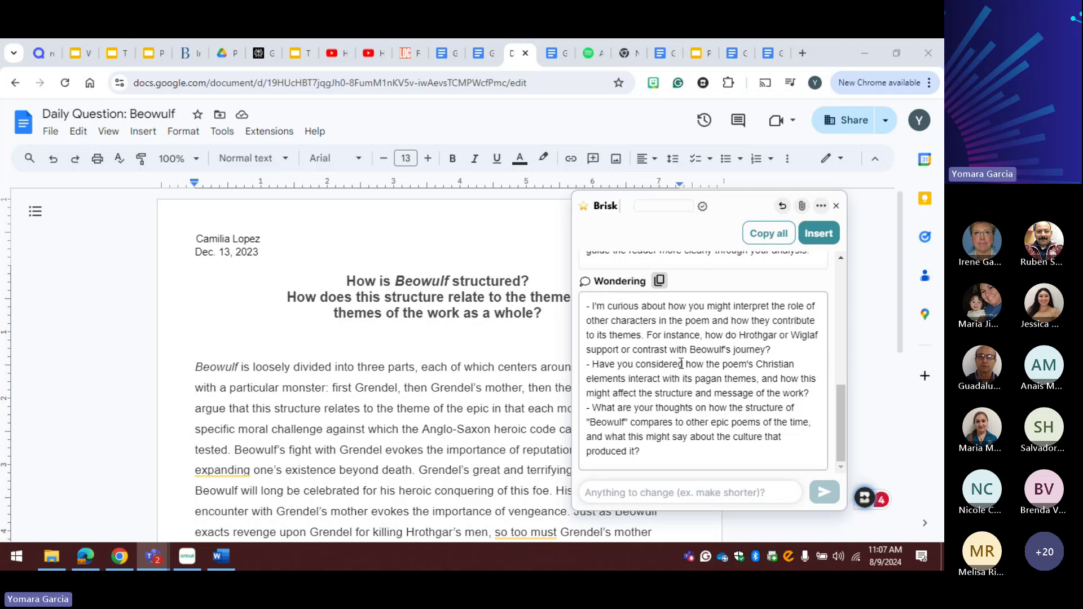
scroll(681, 364, up, 3)
scroll(681, 364, up, 1)
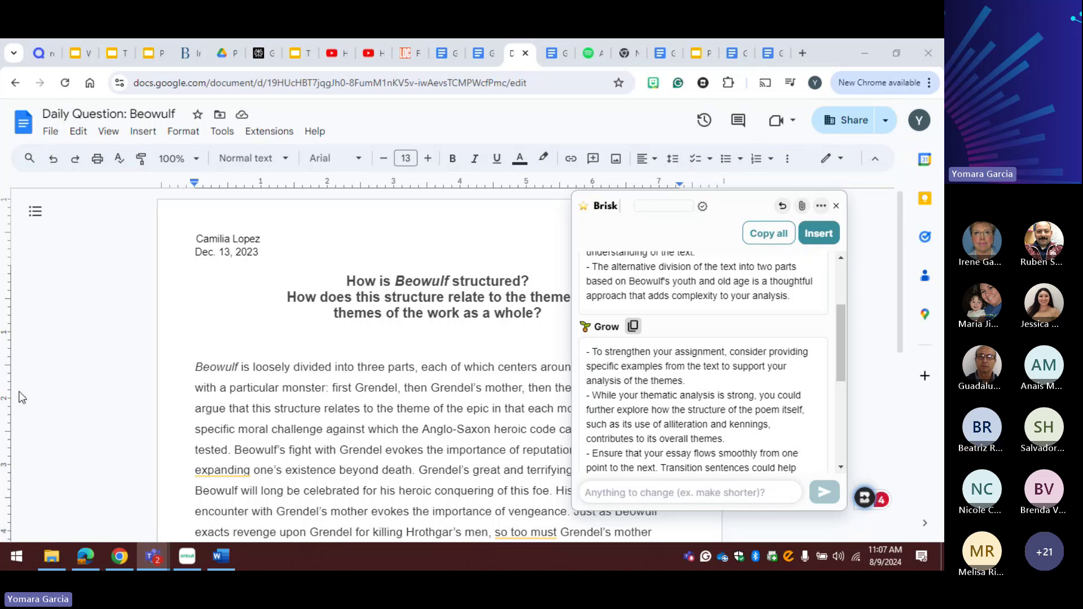
scroll(202, 391, down, 2)
scroll(202, 390, down, 5)
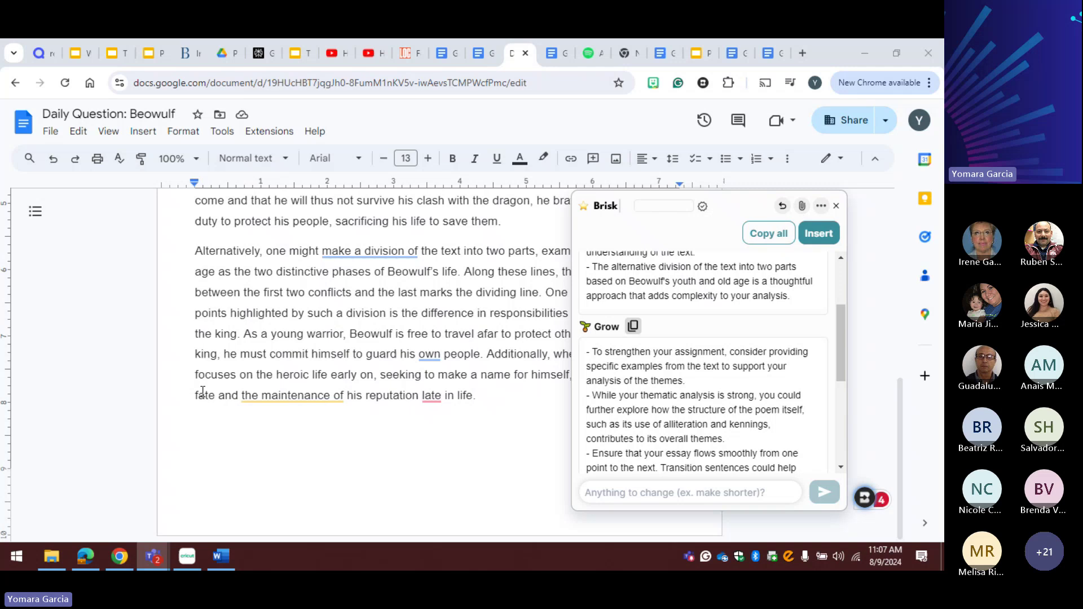
scroll(203, 391, up, 10)
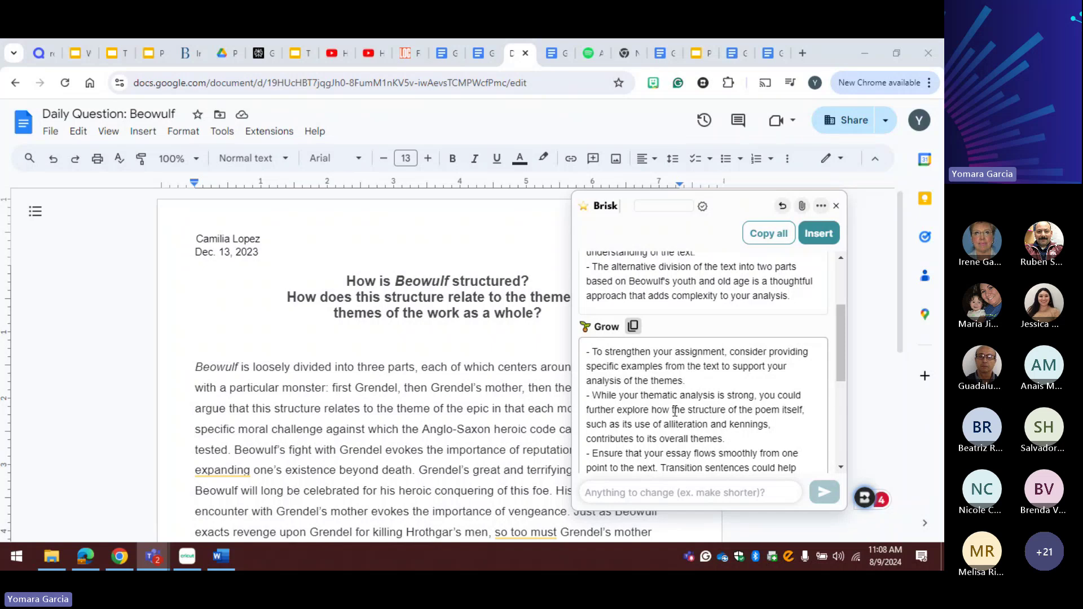
scroll(675, 412, down, 4)
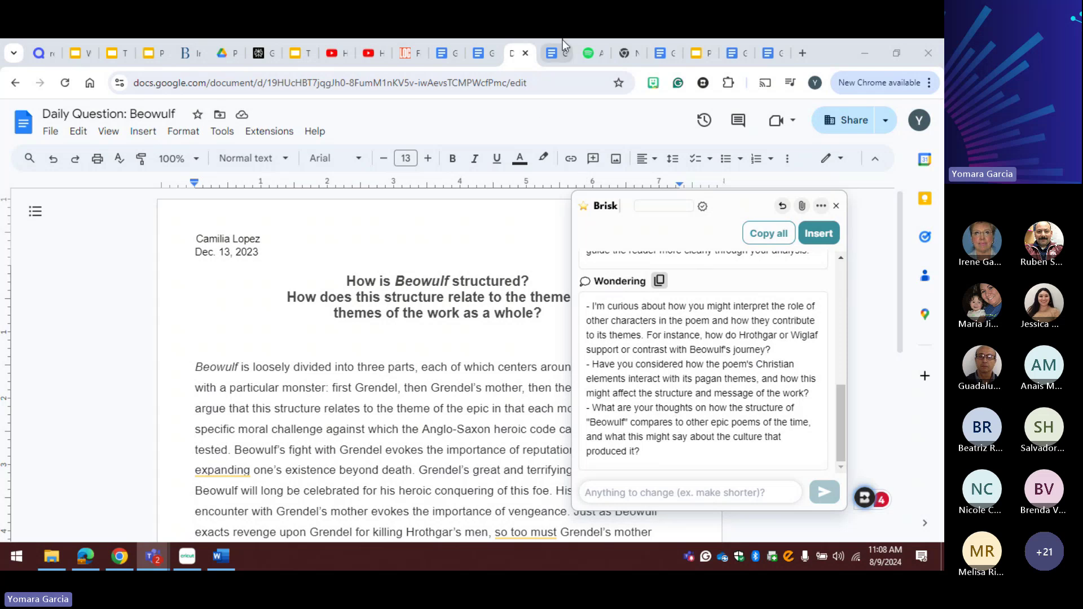
Step: Look in on the Grade Level 8 and Grade Level 6 resource documents, and close the Spotify playlist and the blank new tab
click(557, 55)
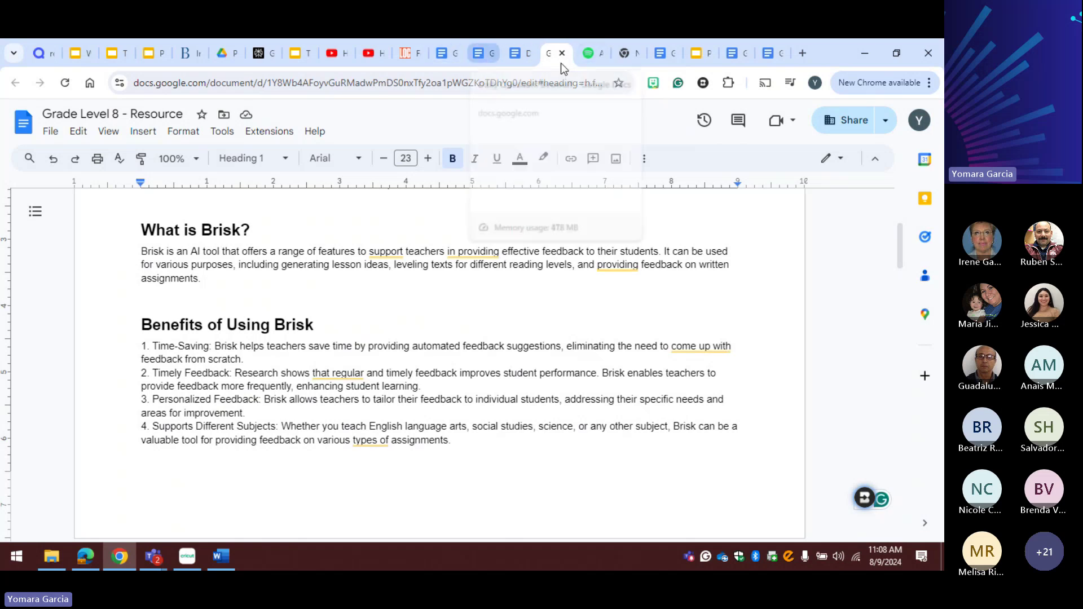
mouse_move(662, 62)
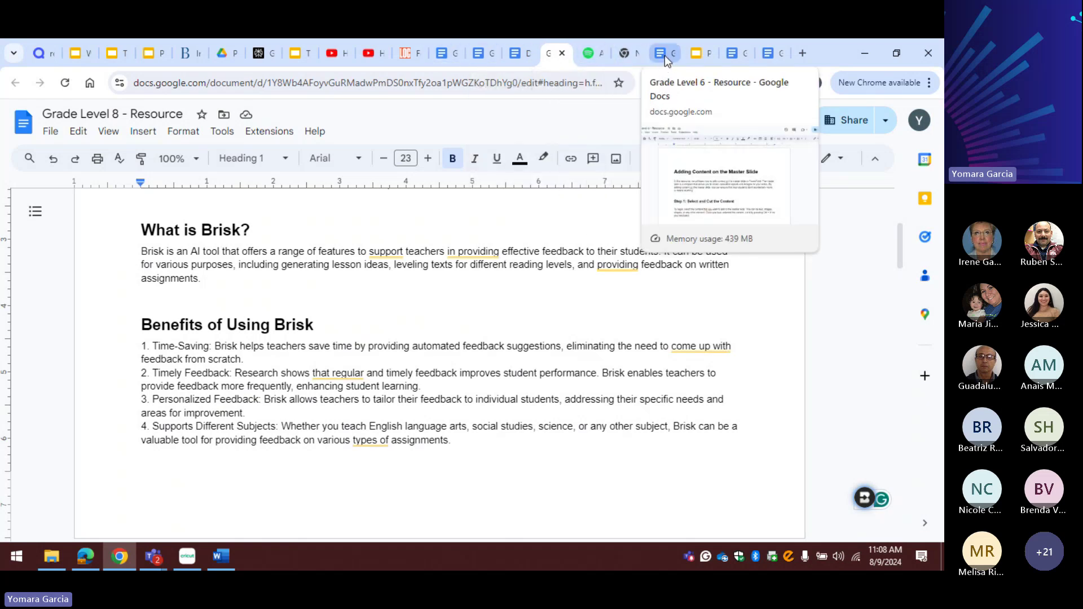
click(668, 57)
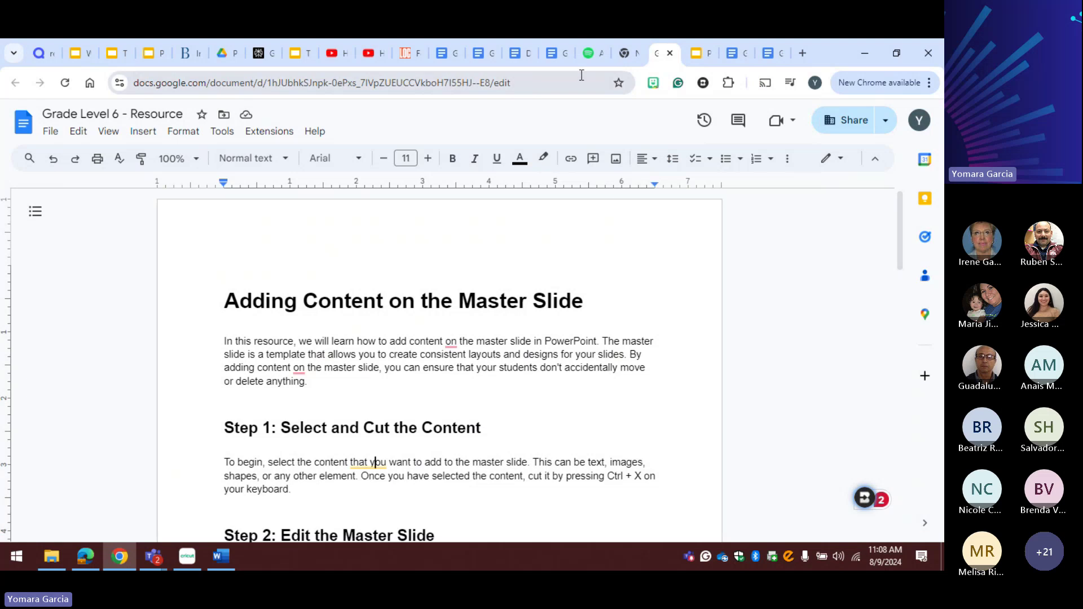
click(591, 57)
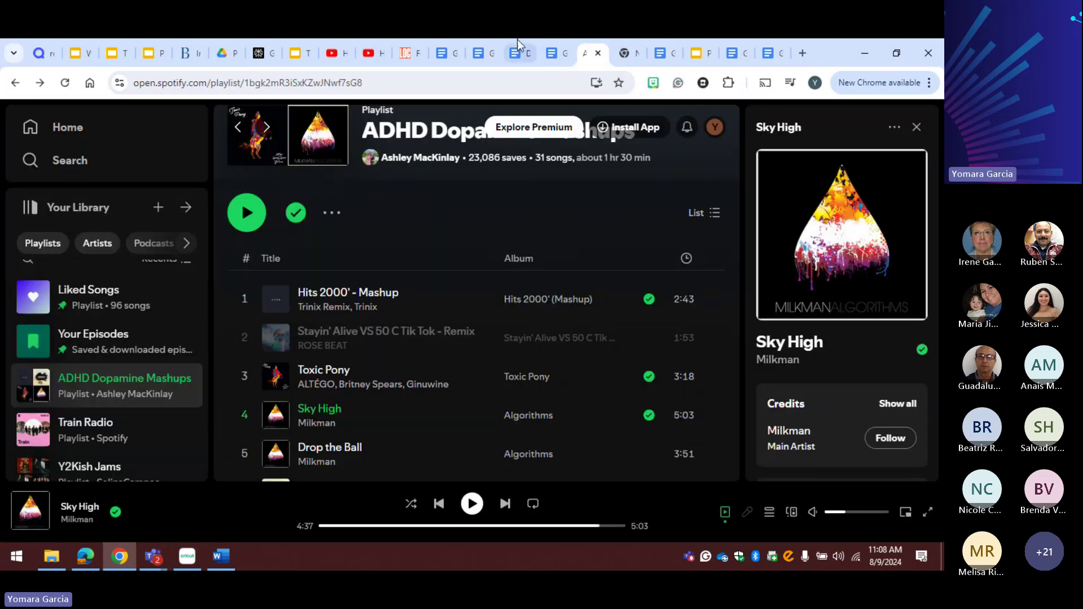
click(596, 54)
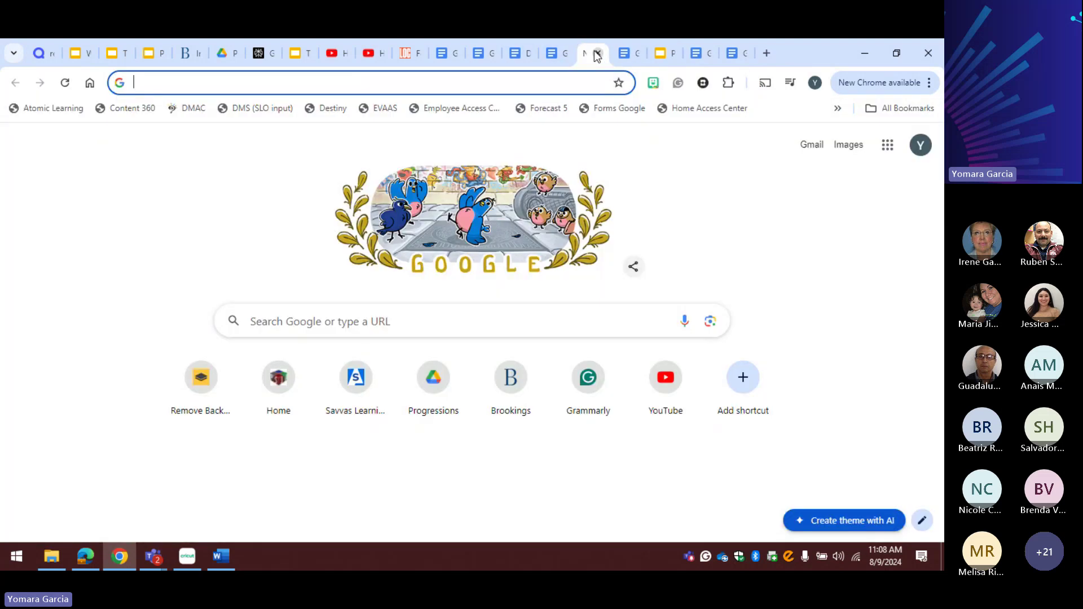
click(597, 54)
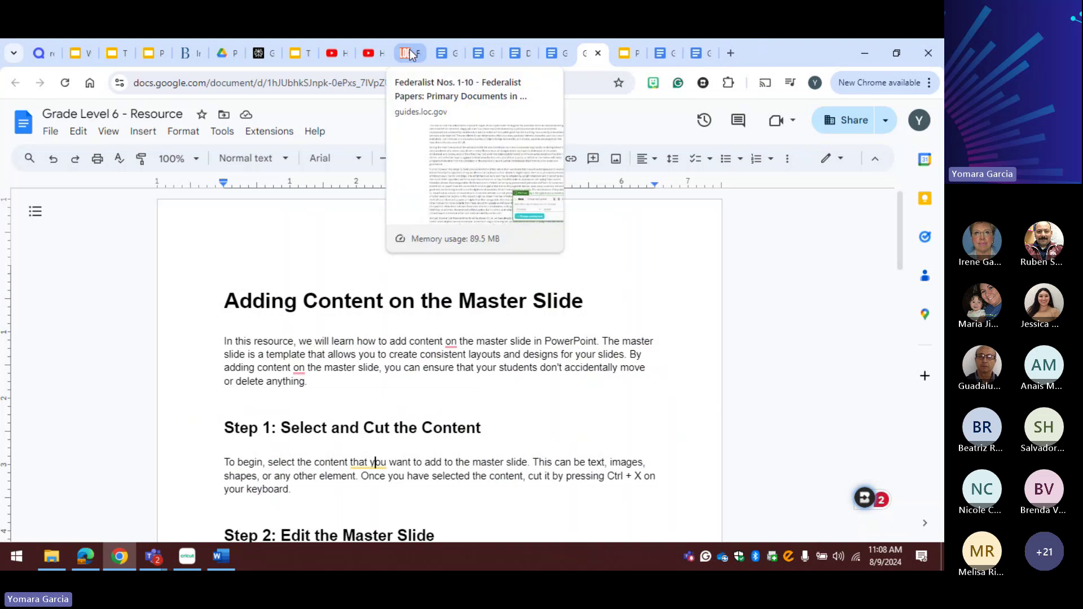
Step: Return to the Tips and Tricks presentation by way of the Federalist page and look over its Brisk slides
click(409, 53)
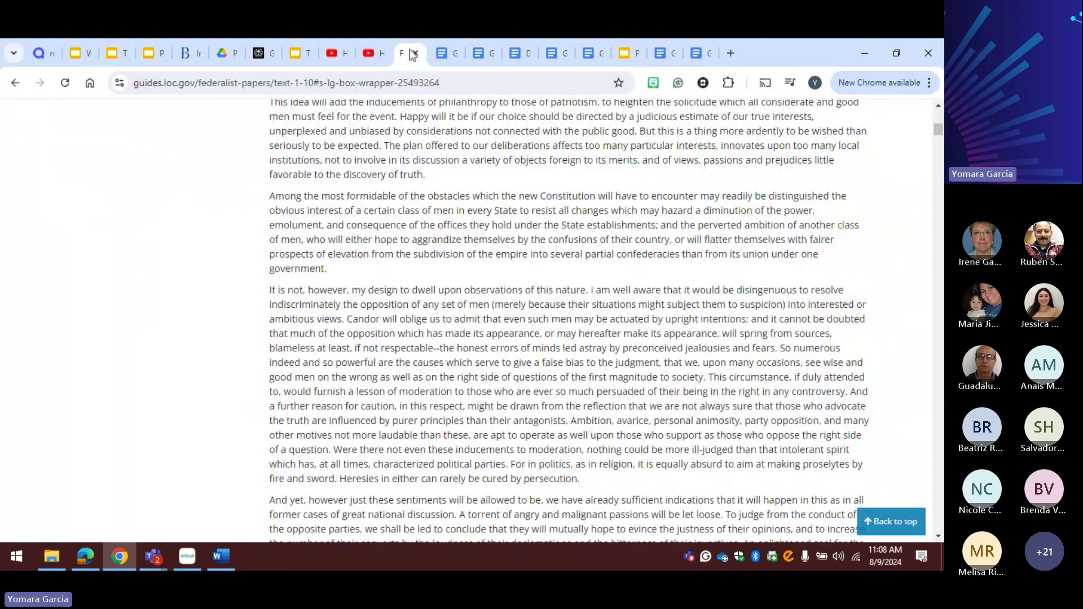
click(303, 50)
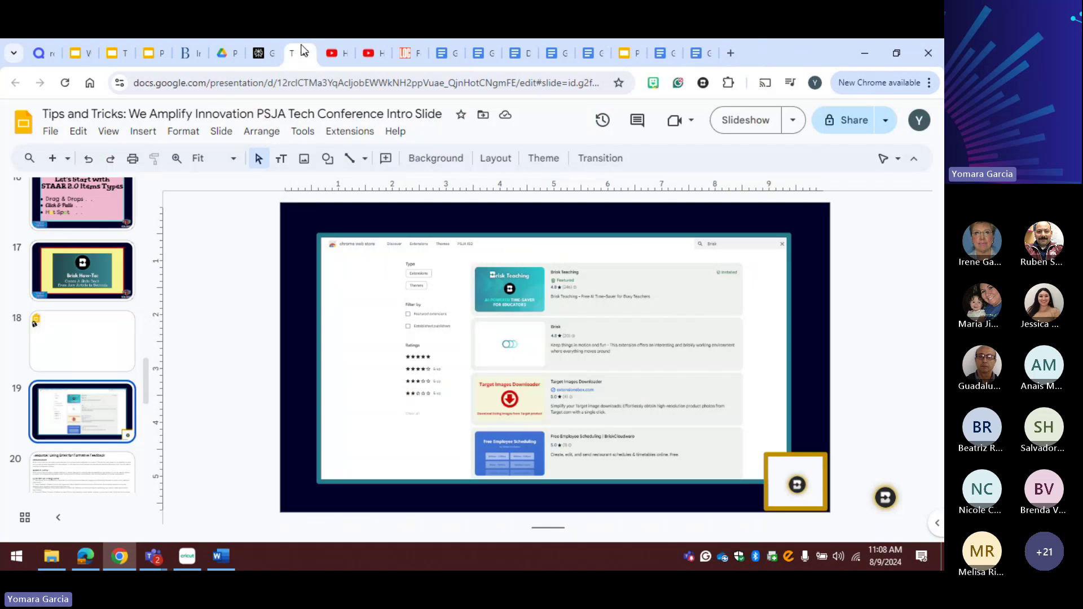
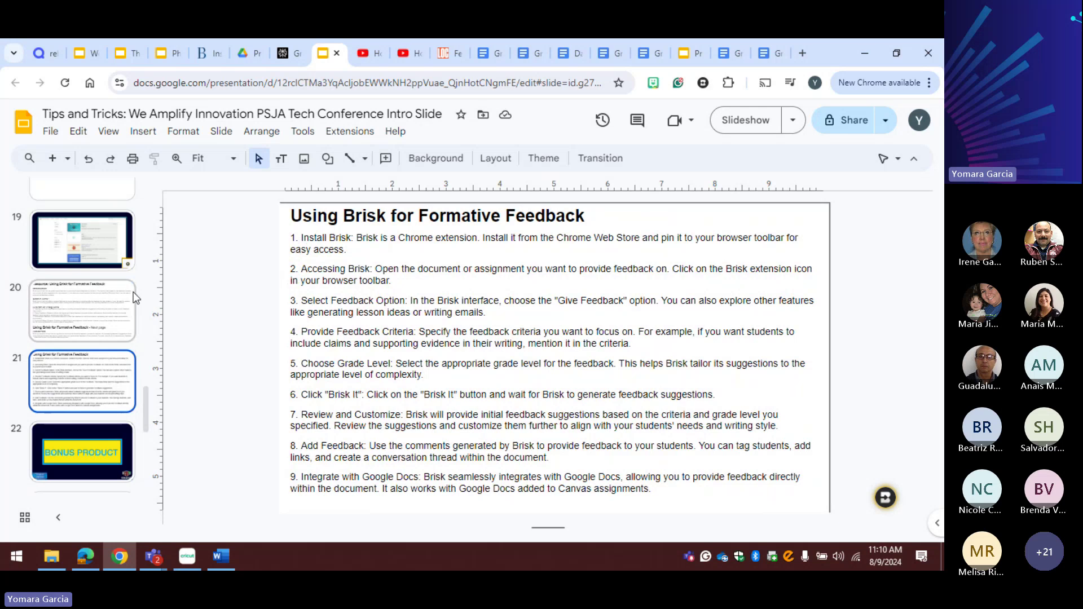
scroll(92, 262, up, 1)
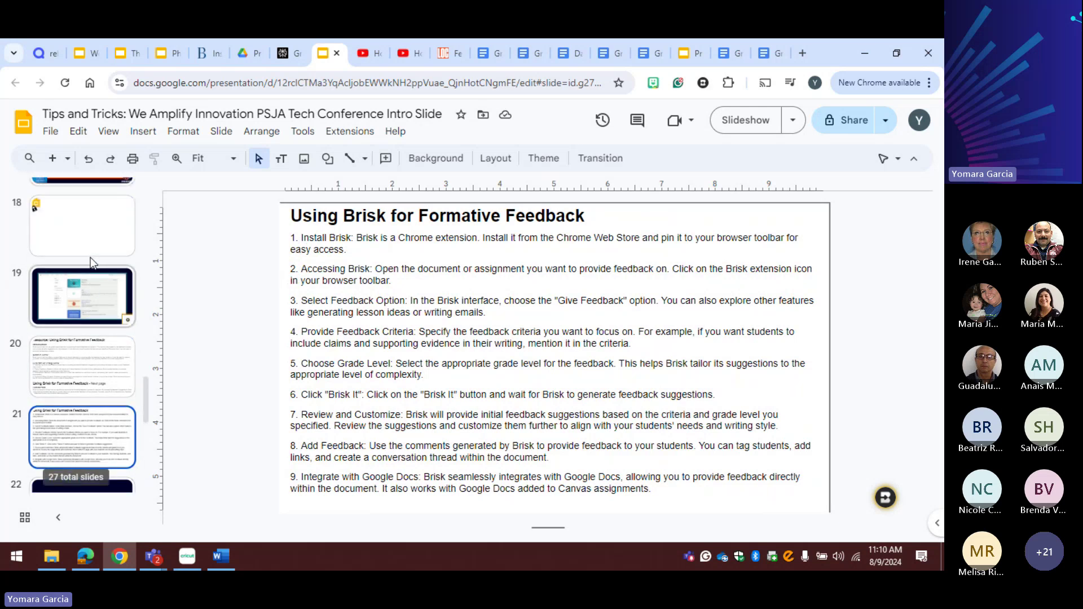
scroll(90, 257, down, 1)
scroll(91, 257, up, 3)
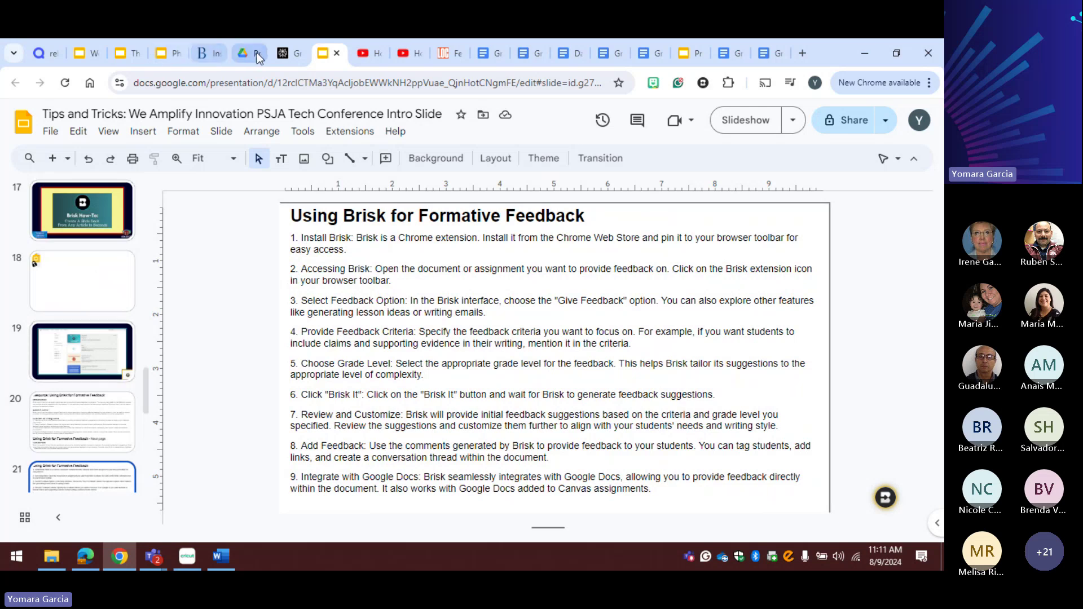
Step: Switch to the Perplexity thread on a Newton's 1st law lesson and skim its sources and the start of the answer
click(289, 56)
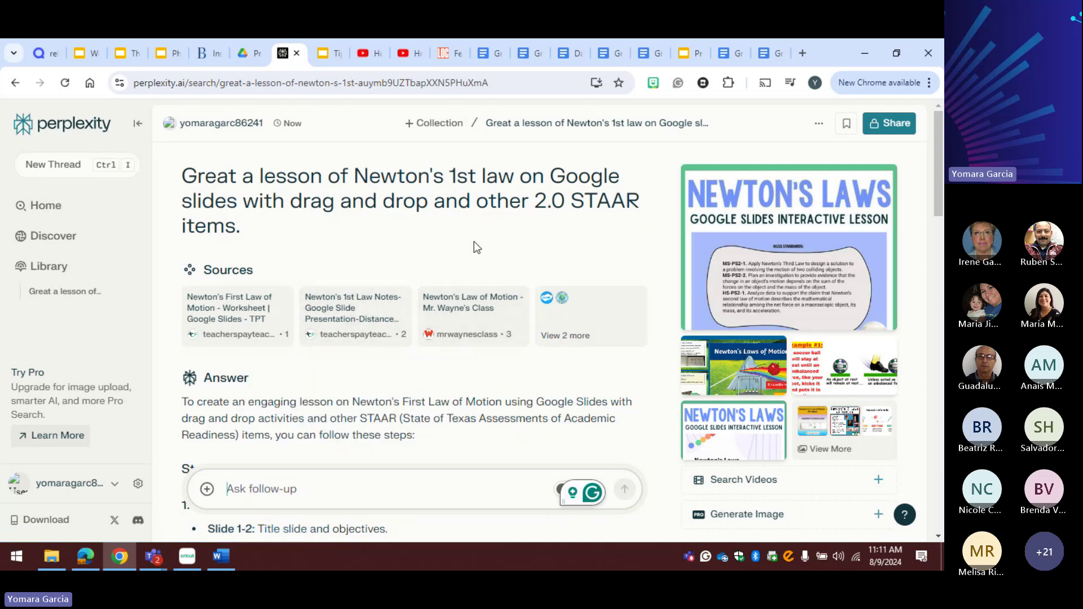
scroll(501, 250, down, 2)
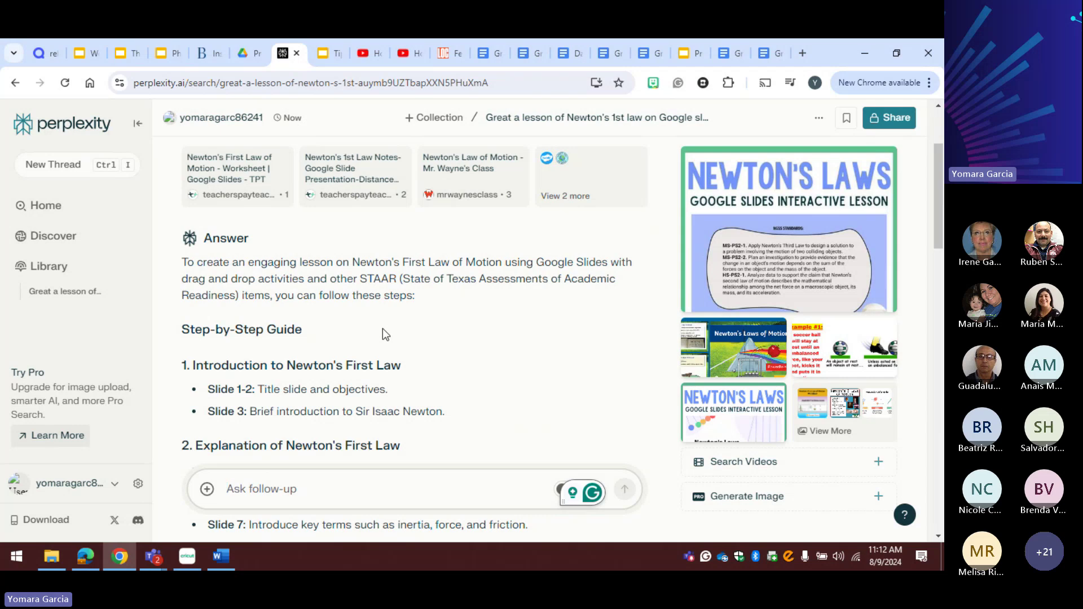
scroll(383, 329, down, 3)
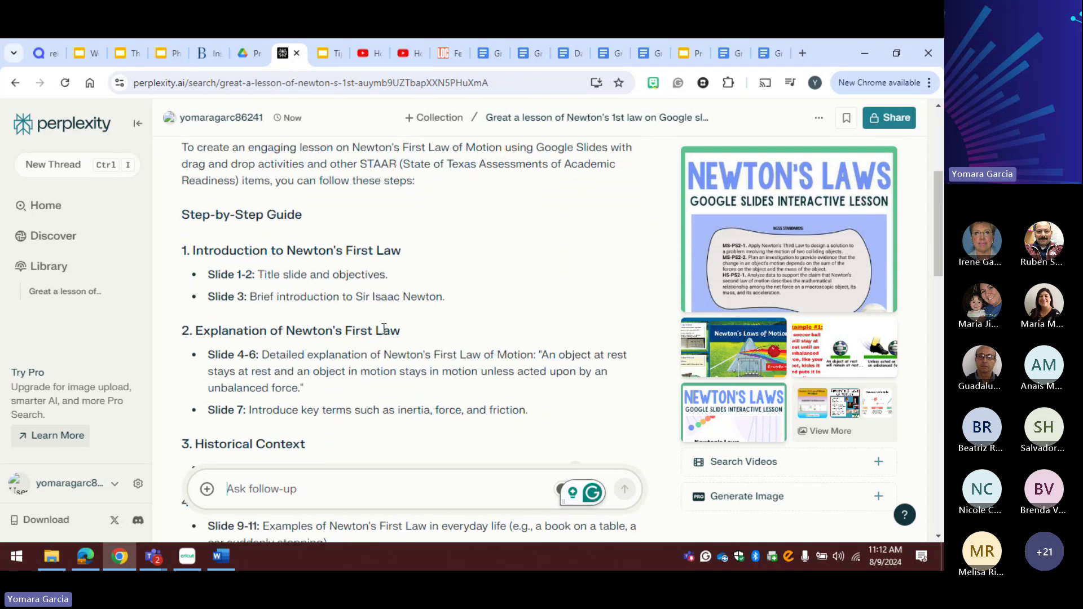
scroll(383, 328, up, 5)
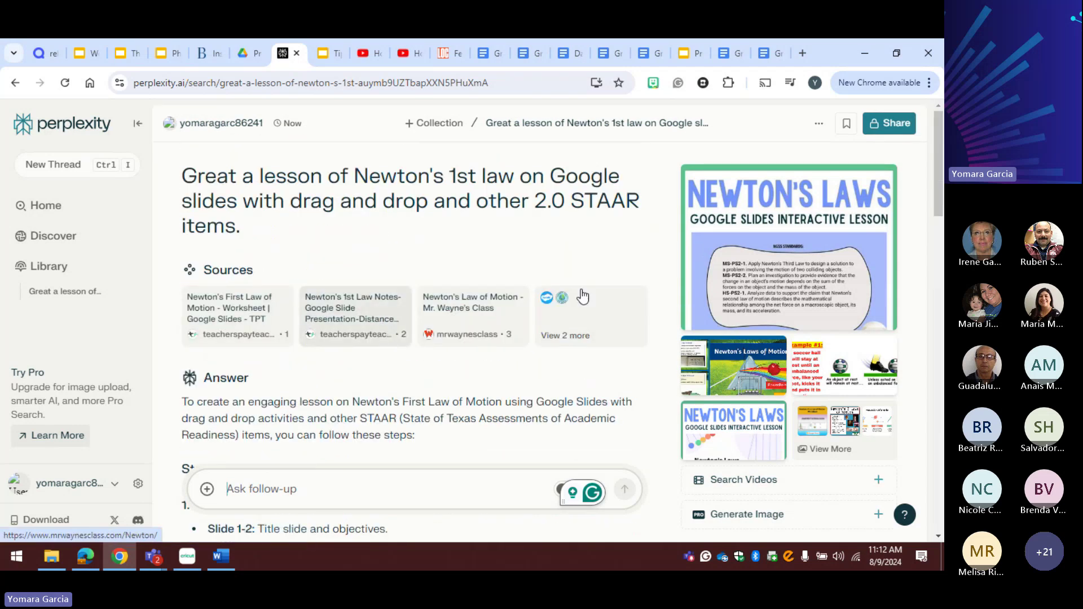
Step: View the Newton's Laws image results of the Perplexity thread enlarged, browse the related images and close the gallery
click(814, 257)
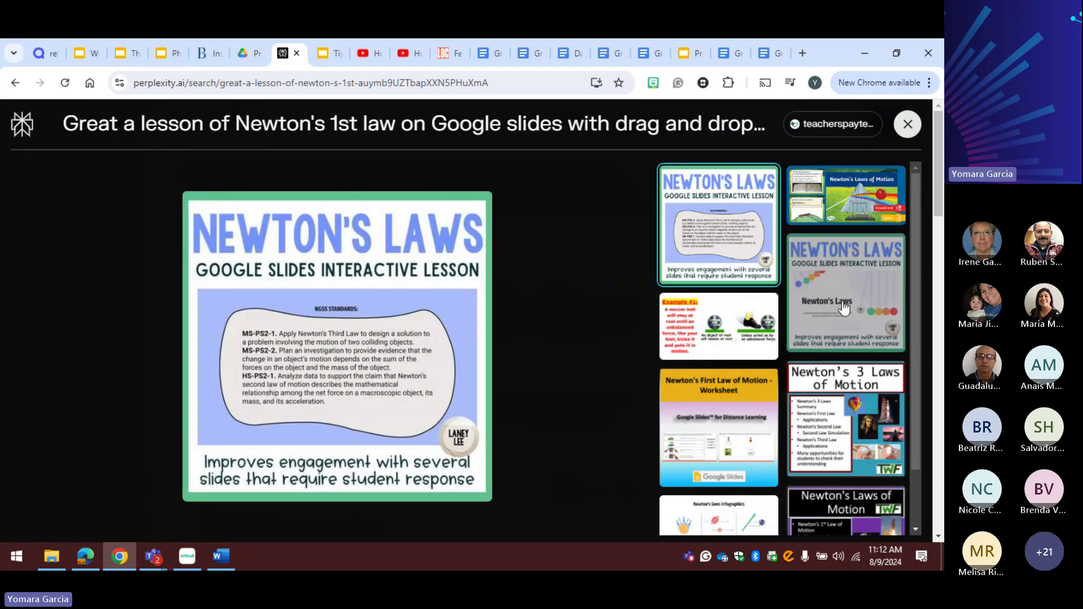
scroll(844, 307, down, 1)
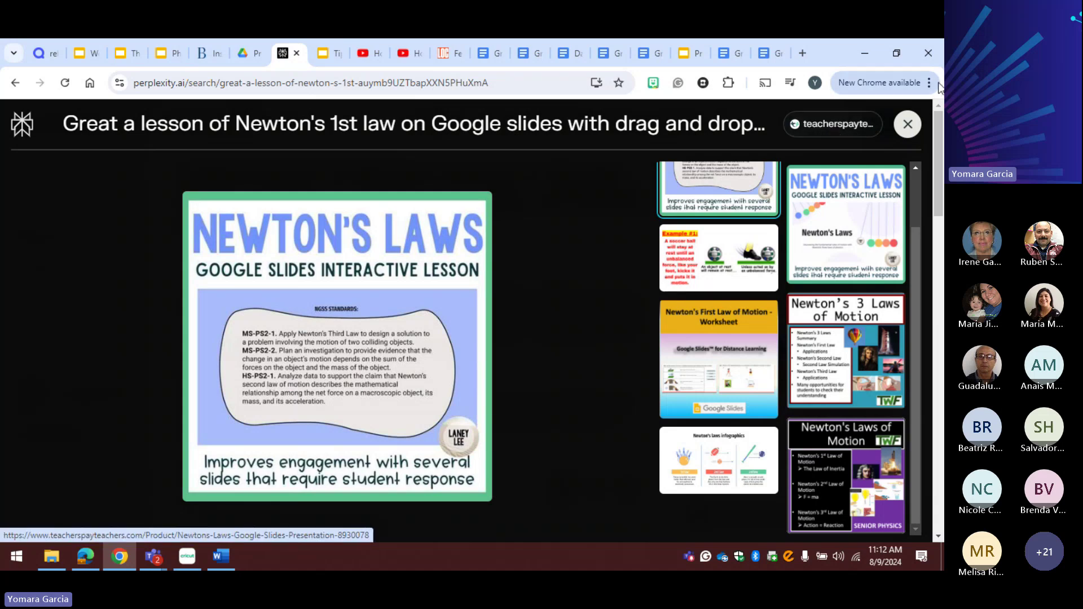
click(912, 125)
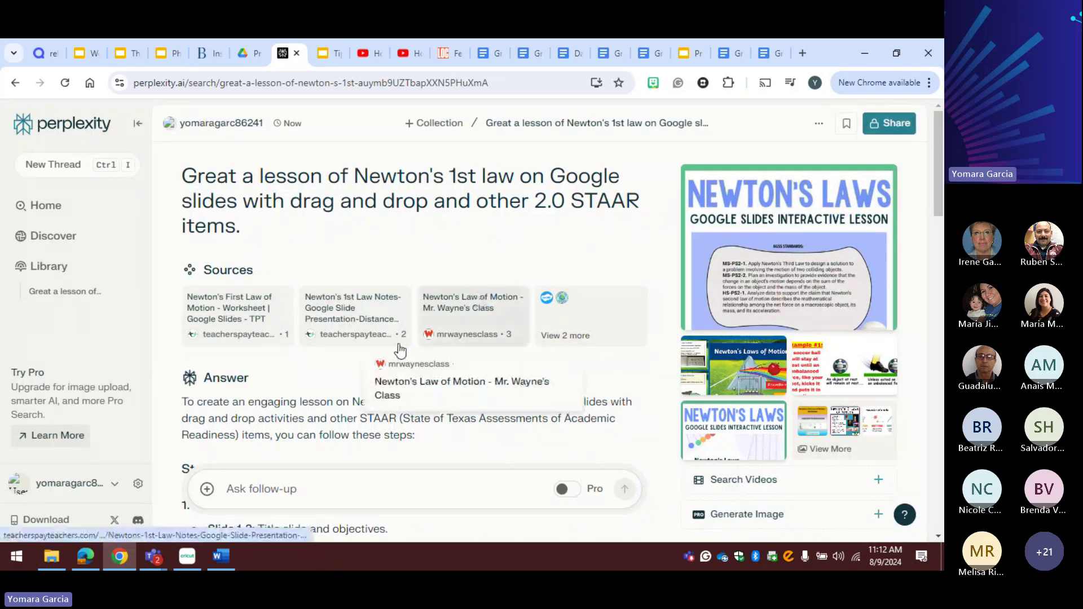
Step: Read through the Newton's First Law slide-by-slide guide down to its Additional Tips and related questions
scroll(384, 371, down, 4)
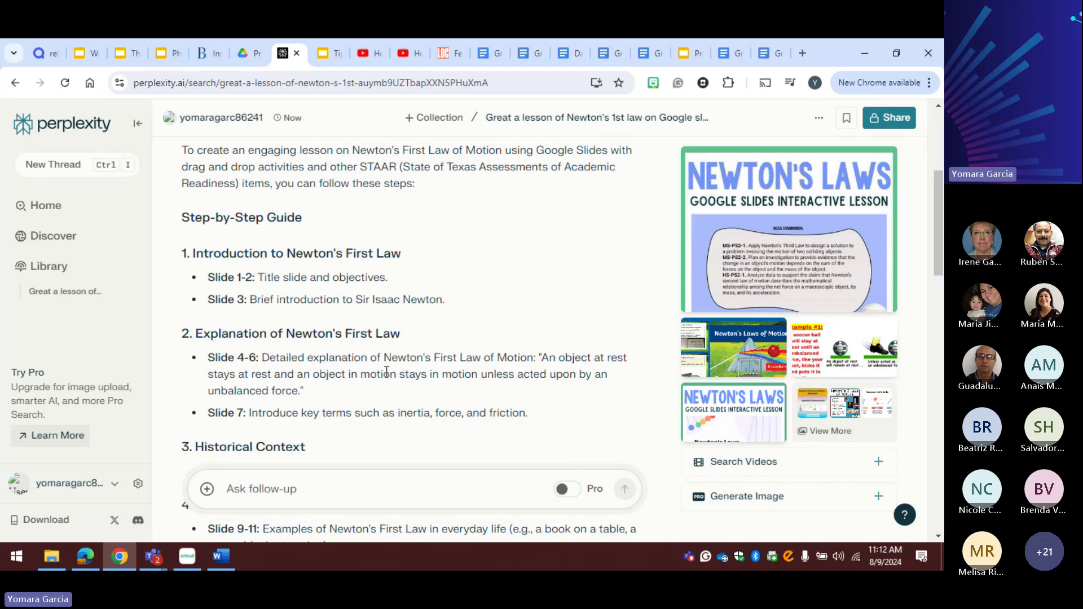
scroll(380, 296, down, 6)
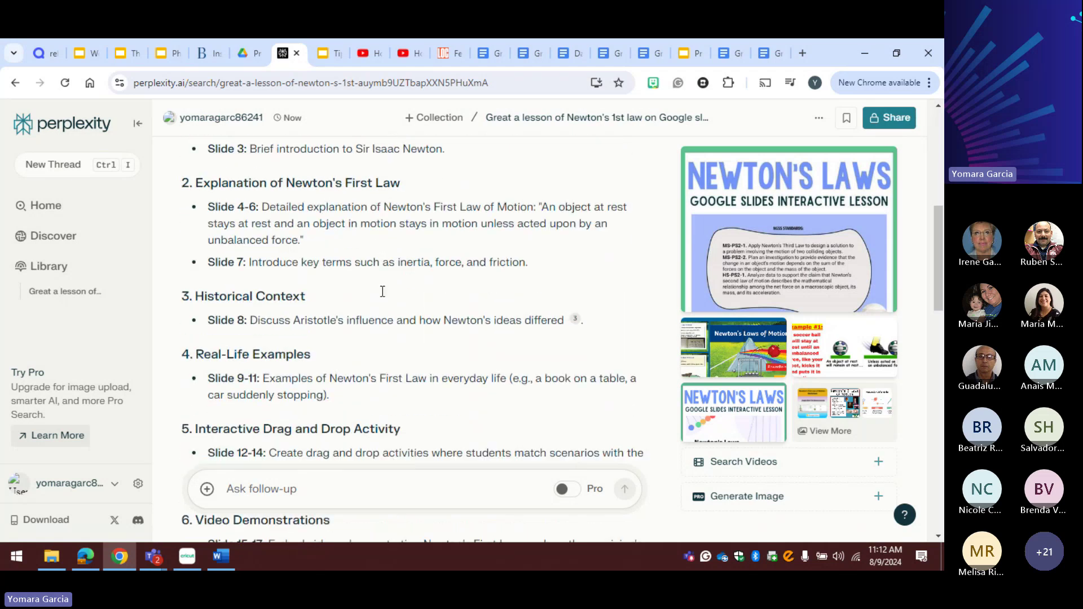
scroll(382, 291, down, 10)
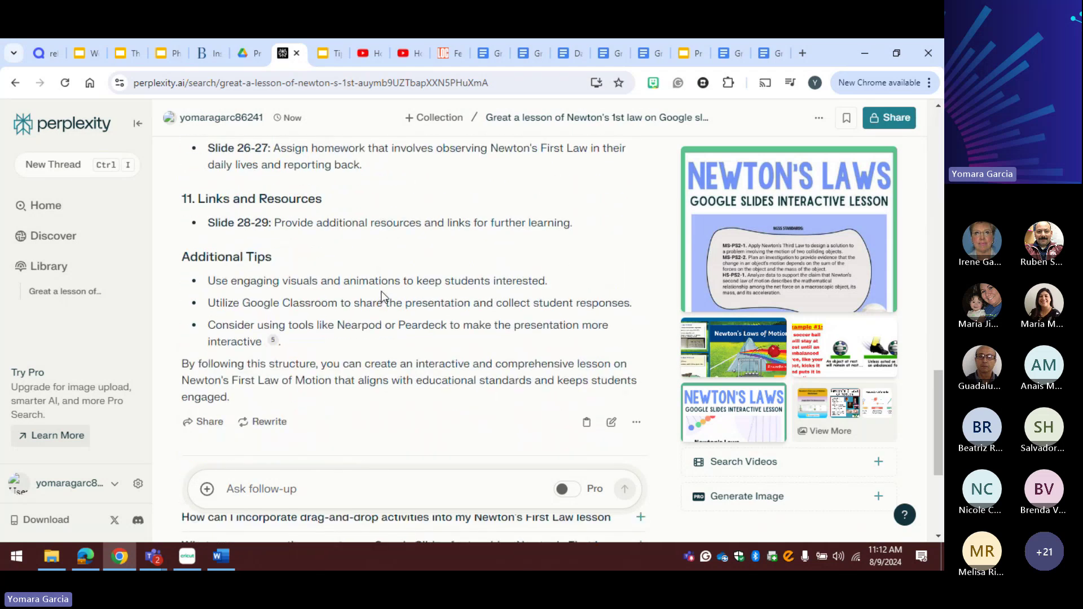
scroll(381, 291, up, 3)
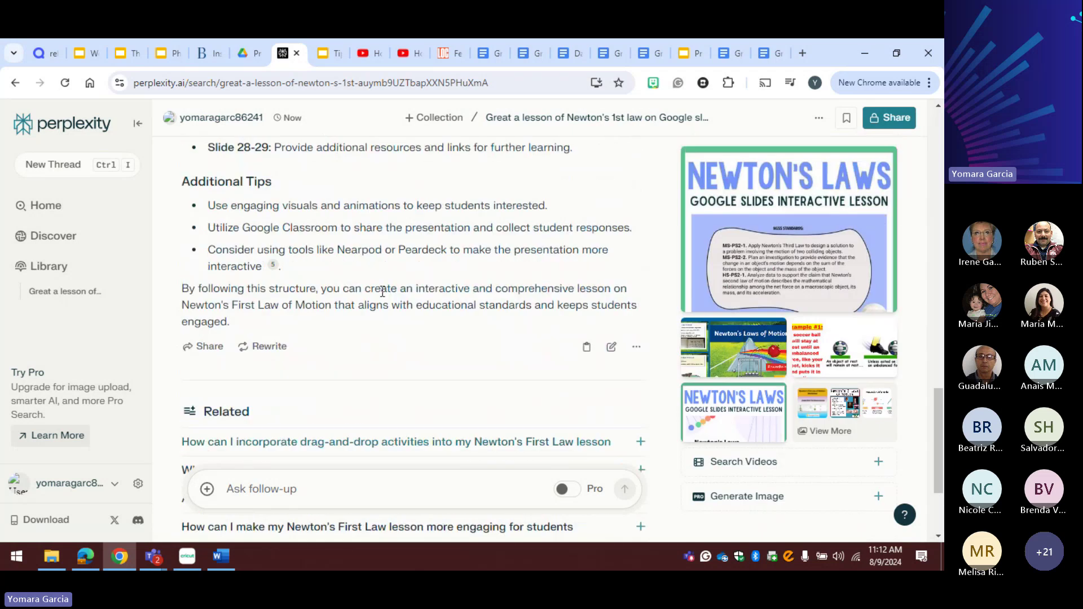
scroll(382, 291, down, 3)
scroll(382, 293, up, 3)
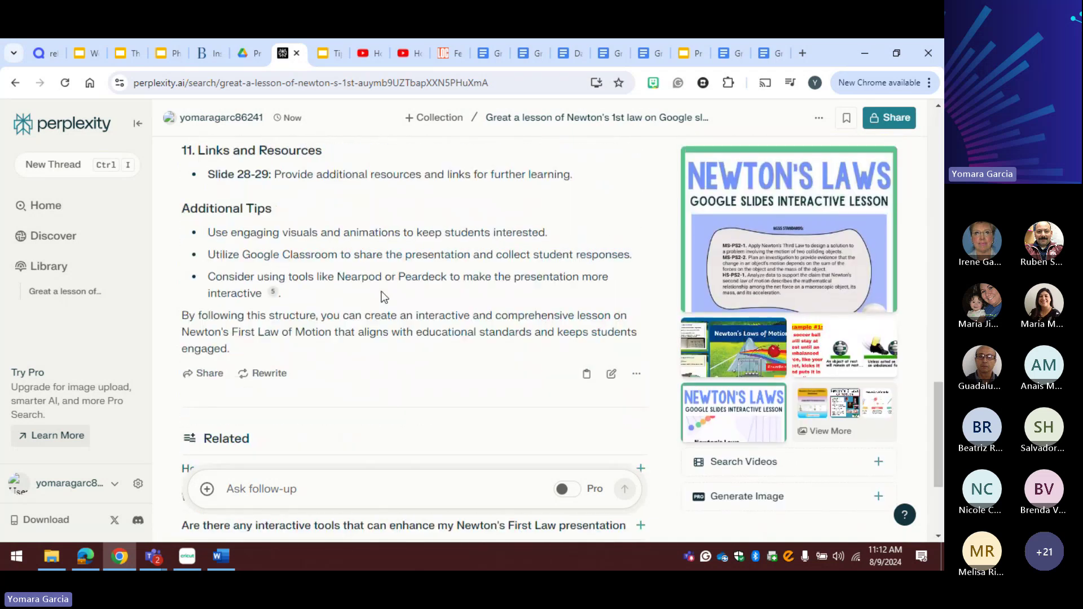
scroll(383, 297, up, 1)
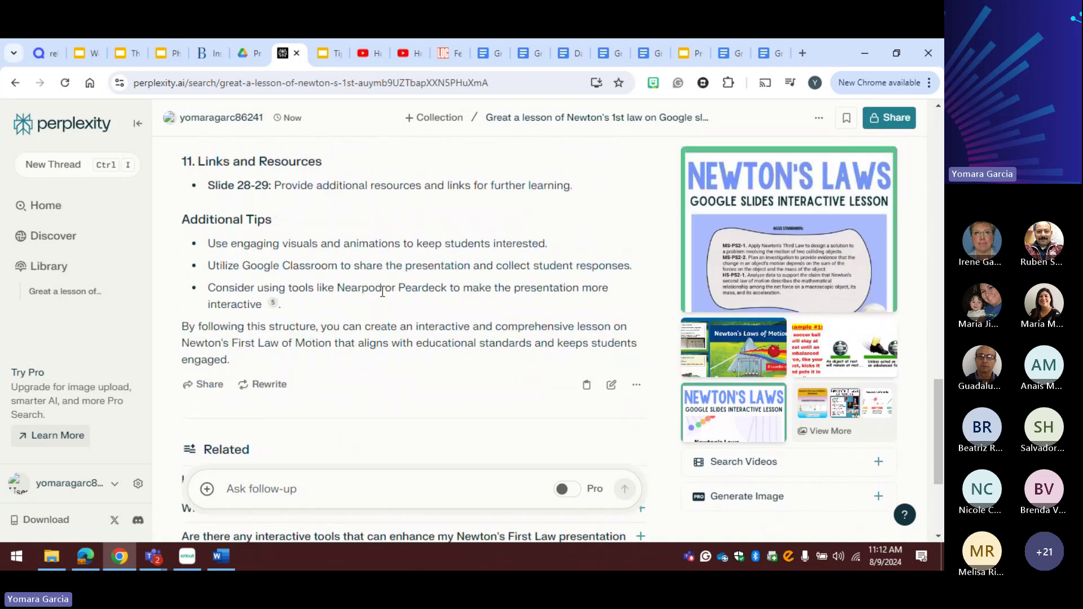
scroll(396, 348, up, 1)
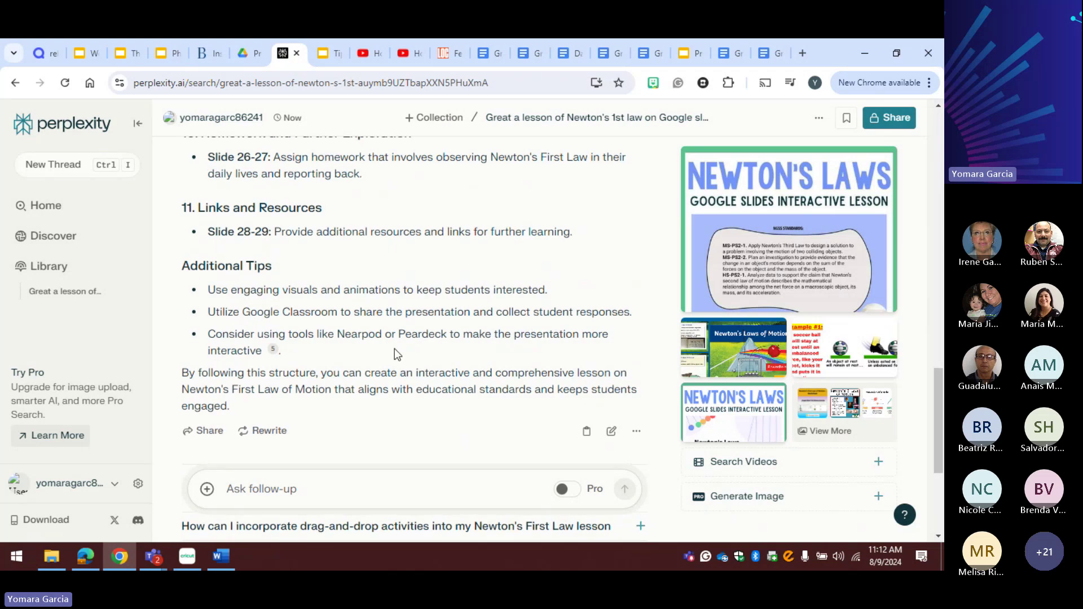
Step: Review the guide's individual sections, including the STAAR aligned questions, drag and drop activity and video demonstrations
scroll(398, 288, up, 1)
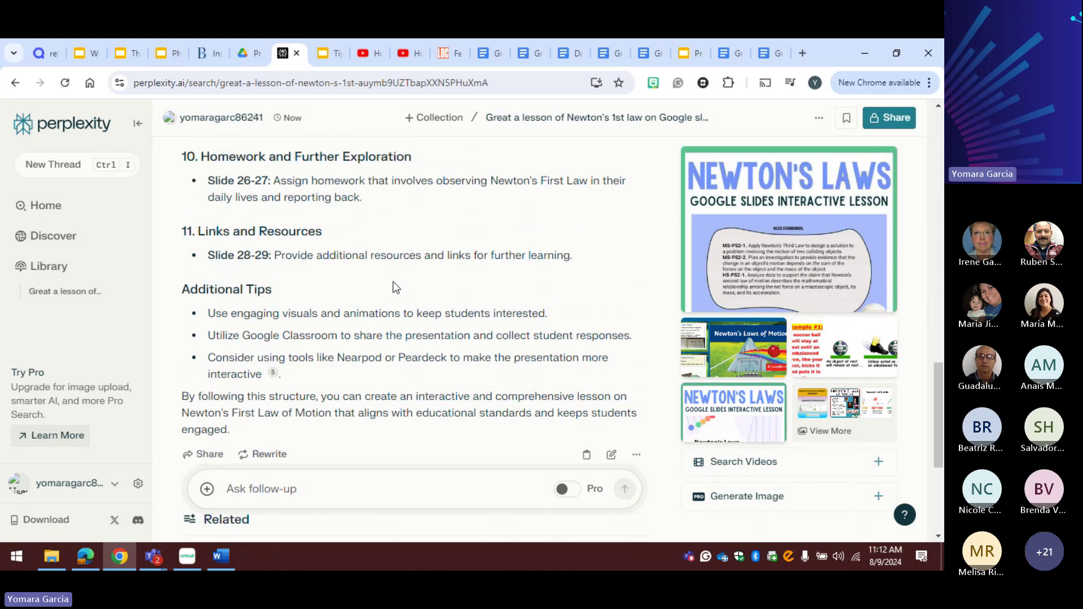
scroll(283, 299, up, 1)
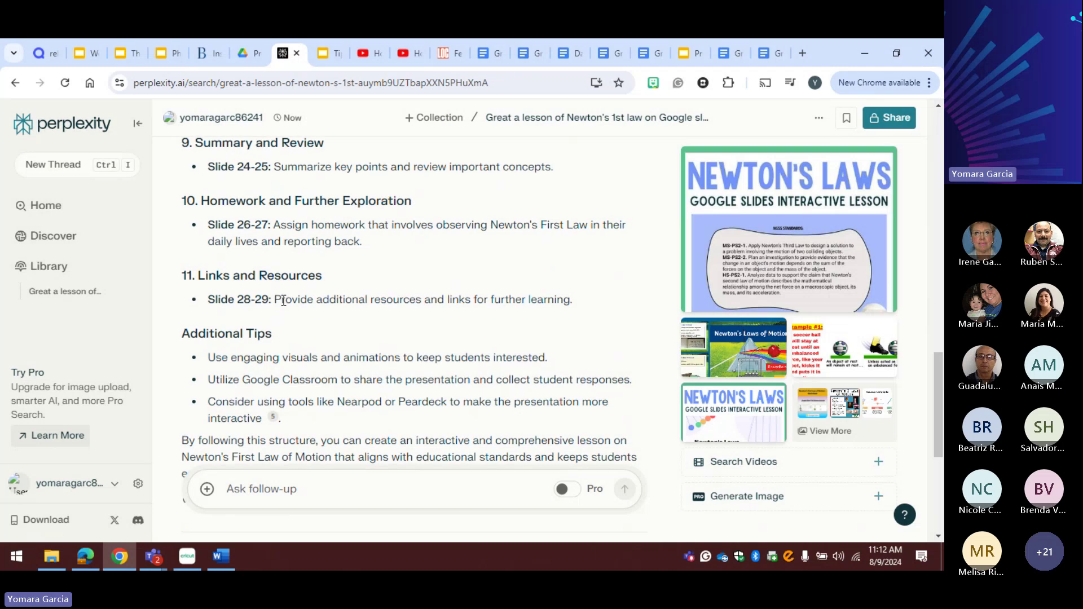
scroll(284, 301, up, 6)
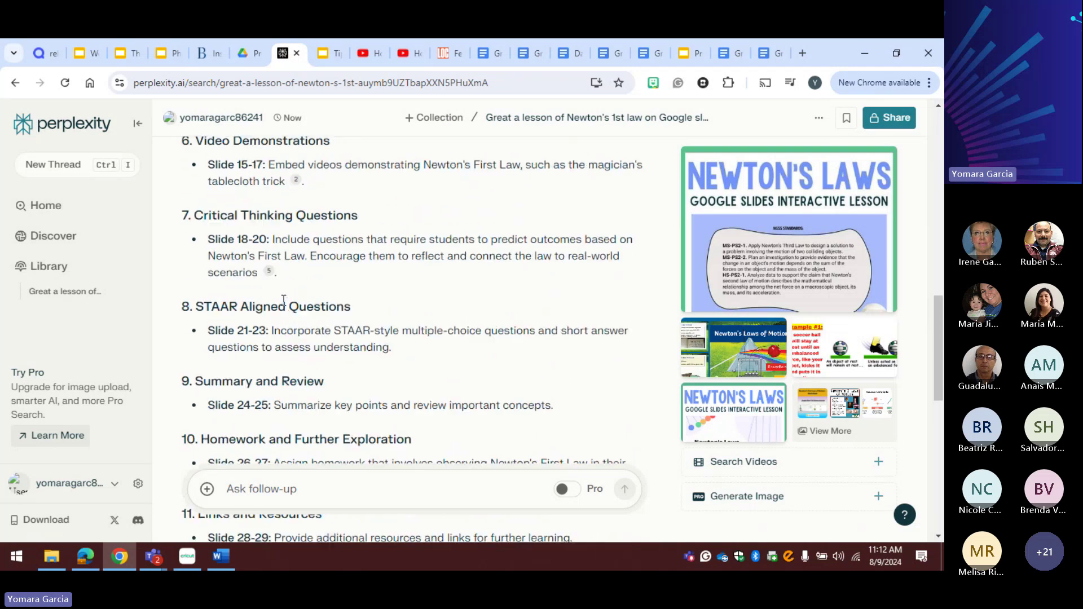
scroll(282, 300, up, 5)
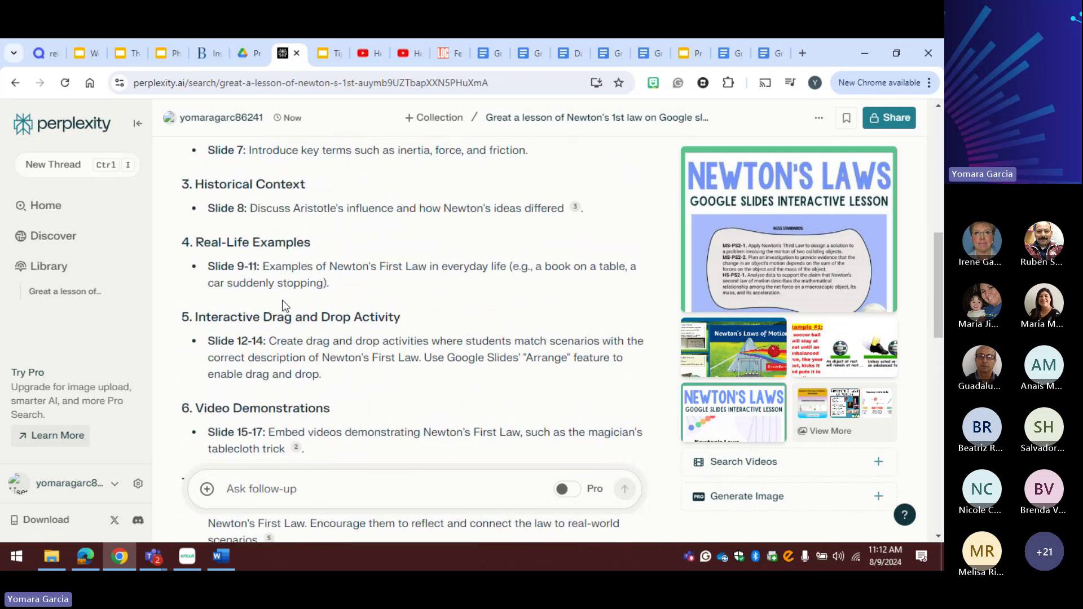
scroll(283, 301, up, 1)
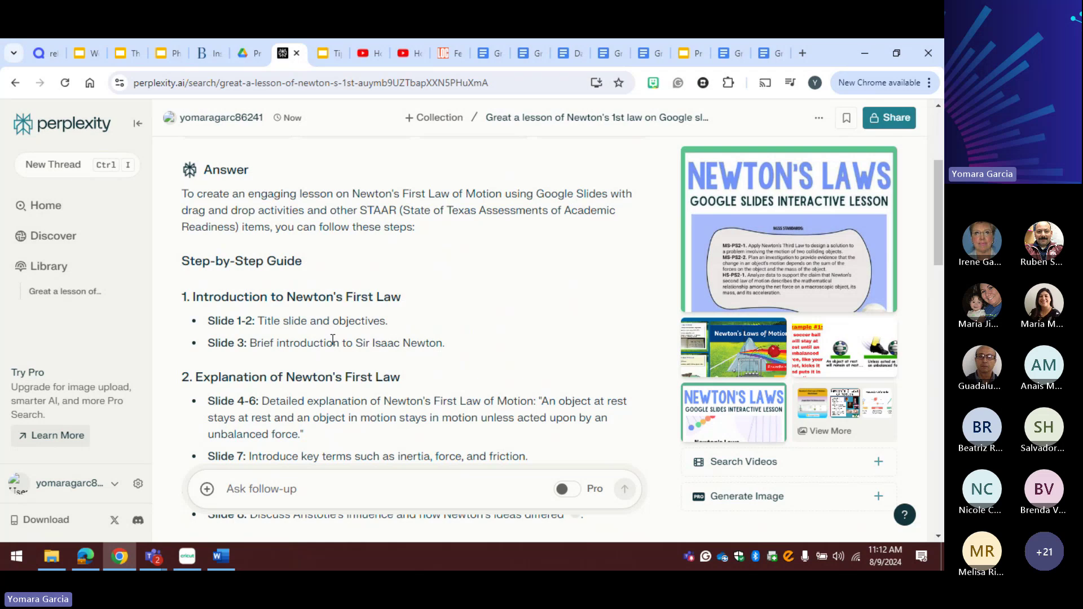
scroll(379, 375, down, 2)
scroll(379, 375, down, 3)
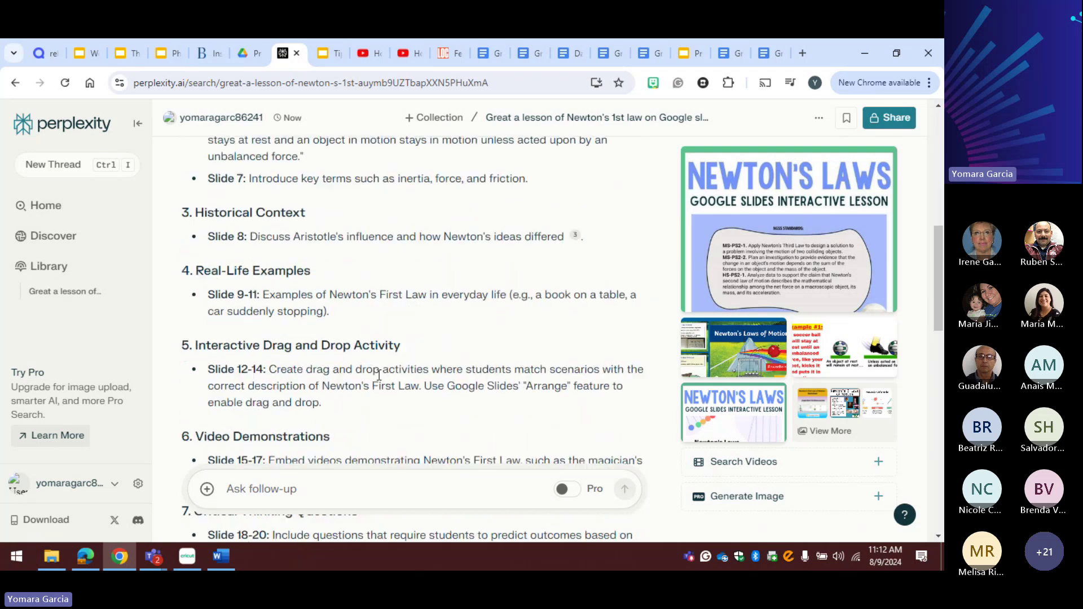
scroll(379, 375, down, 1)
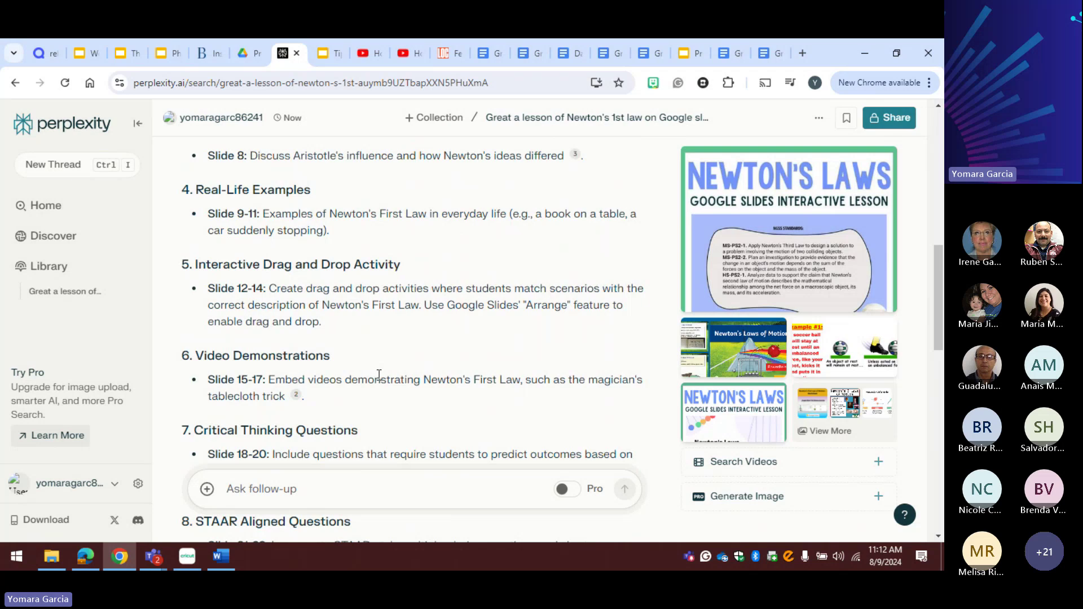
Step: Return to the Tips and Tricks presentation and show the Bonus Product, Perplexity and Scientific Inquiry Worksheet slides, including the worksheet's linked video preview
click(332, 54)
scroll(86, 406, up, 1)
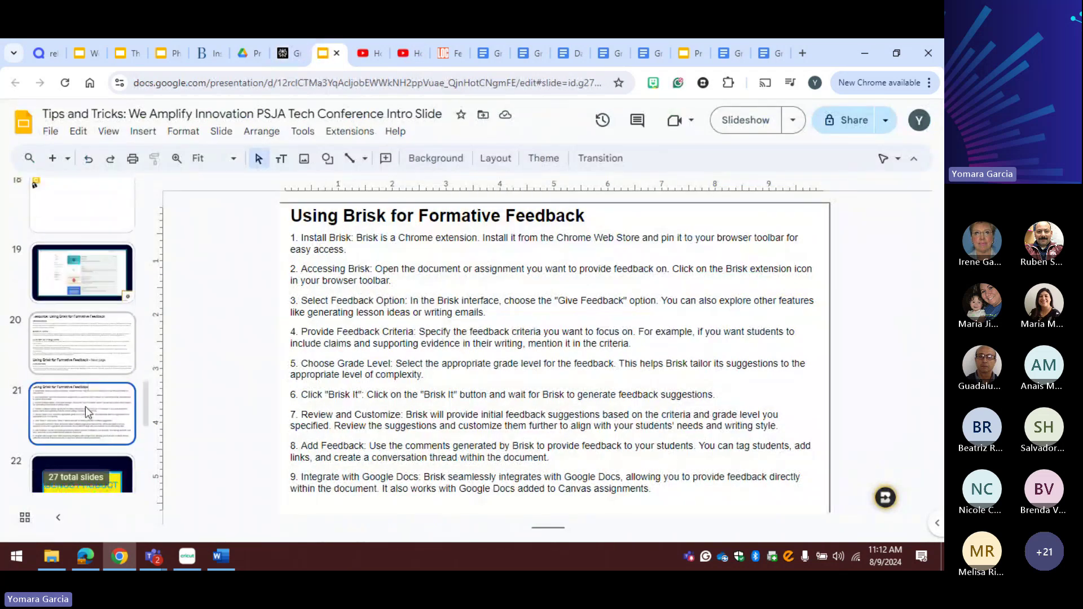
scroll(85, 407, down, 2)
click(86, 407)
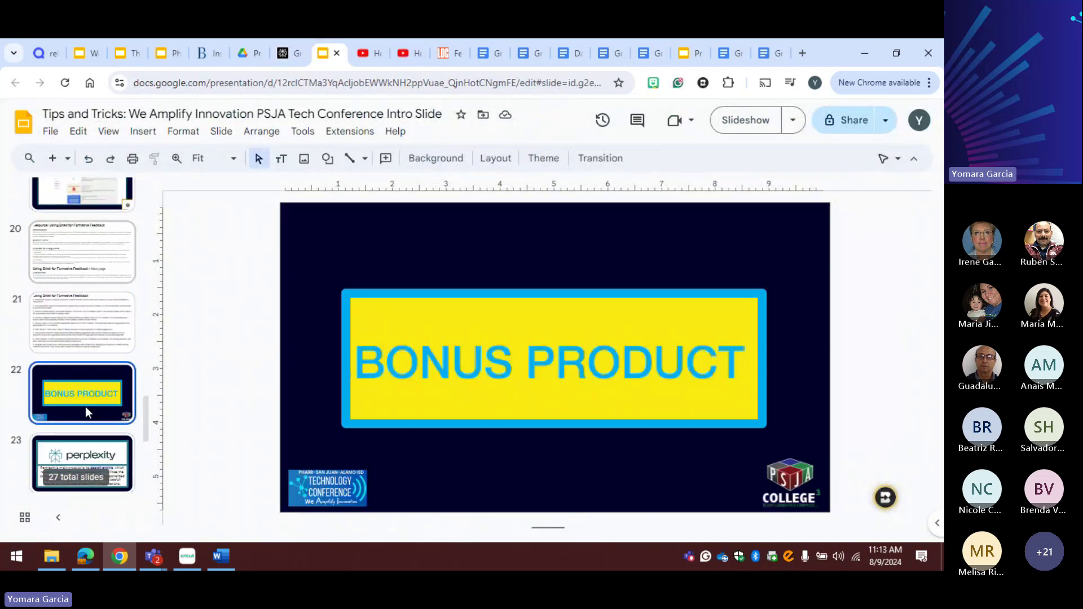
click(109, 465)
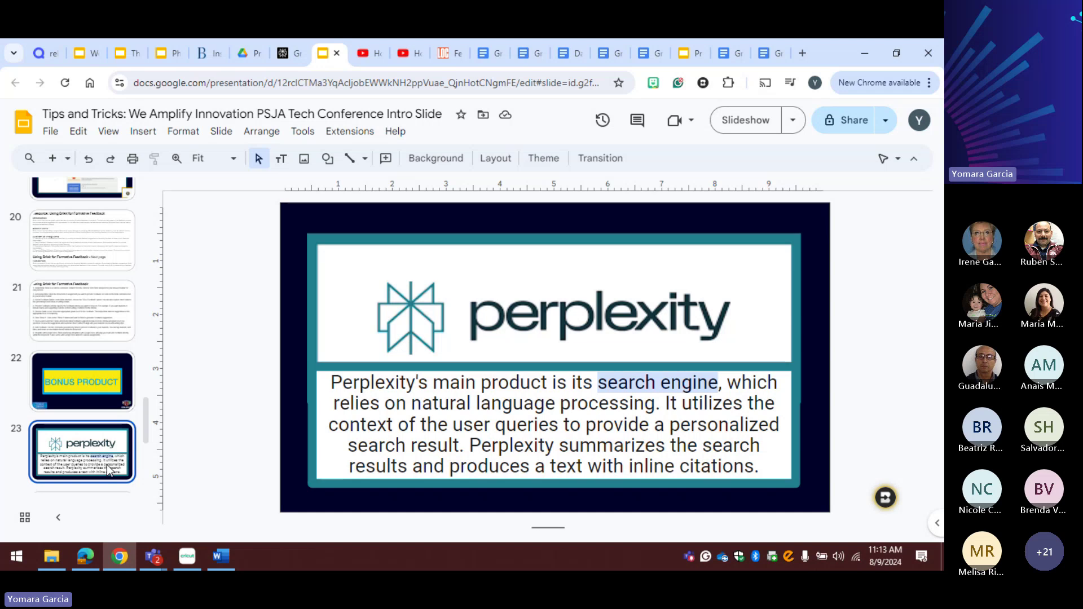
scroll(108, 466, down, 1)
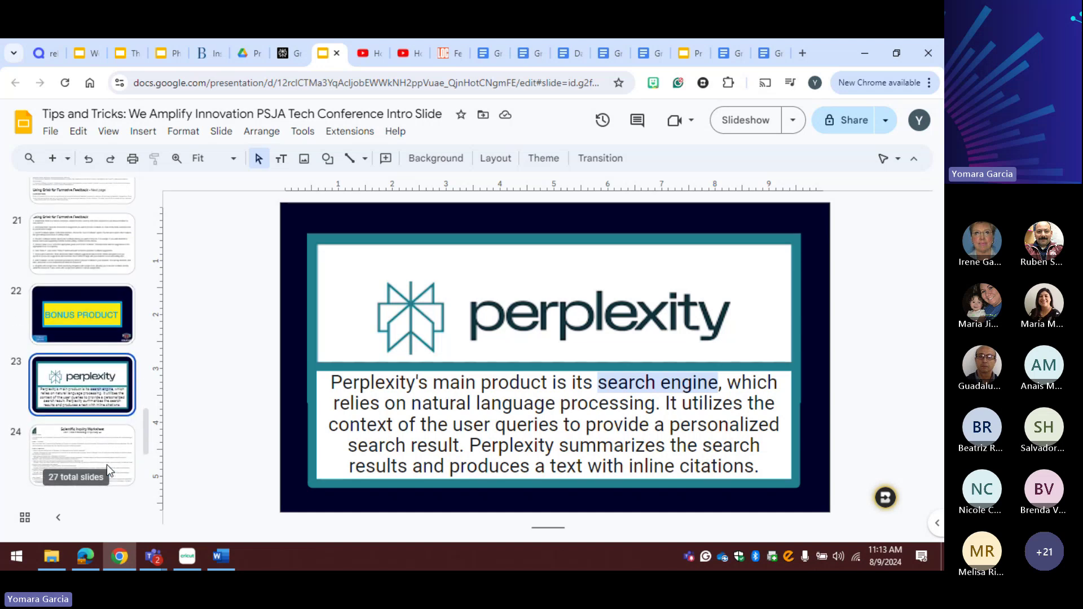
click(96, 445)
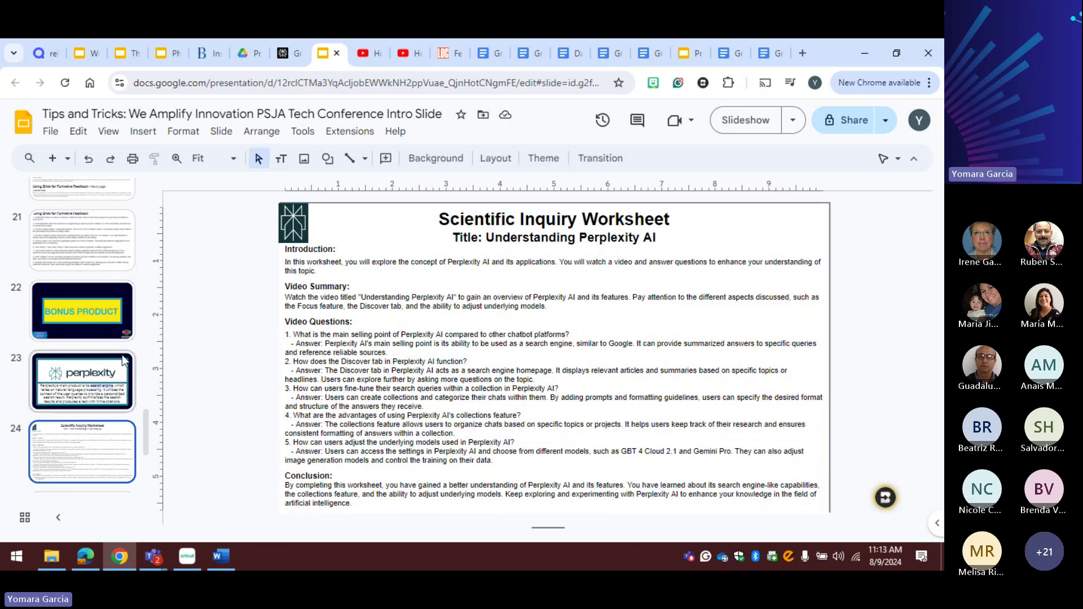
click(293, 232)
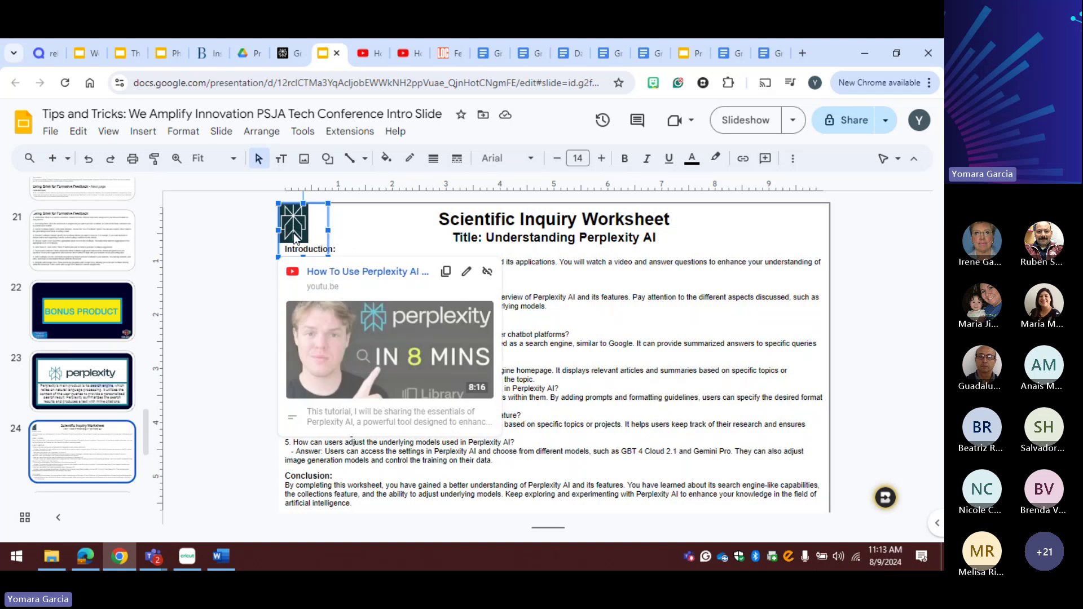
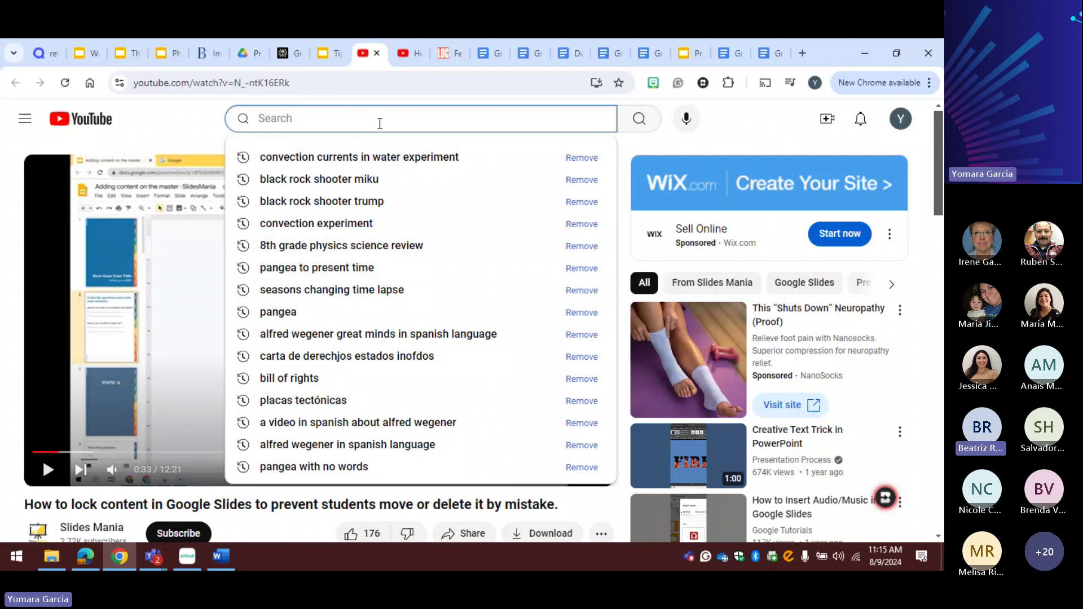
Step: Search YouTube for "area math" and open the "Math Antics - Area" video
text(ar)
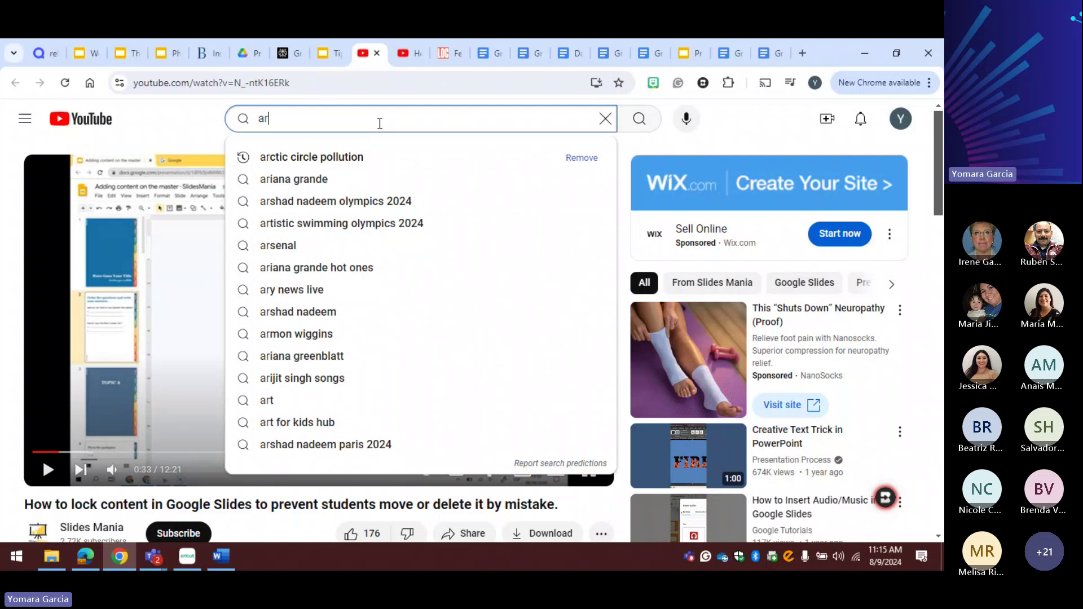
text(ea )
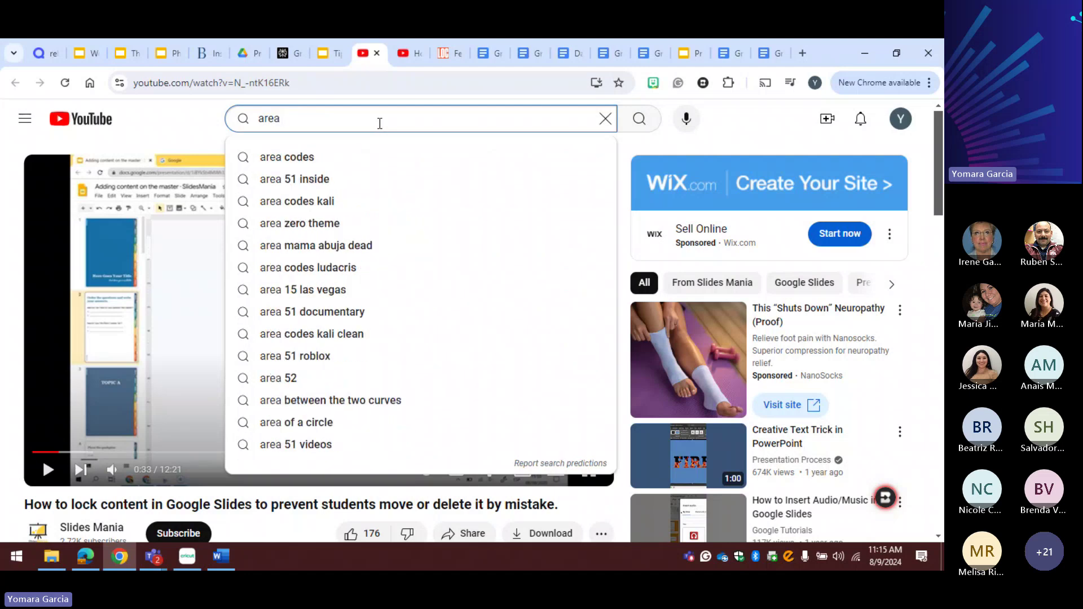
text(math)
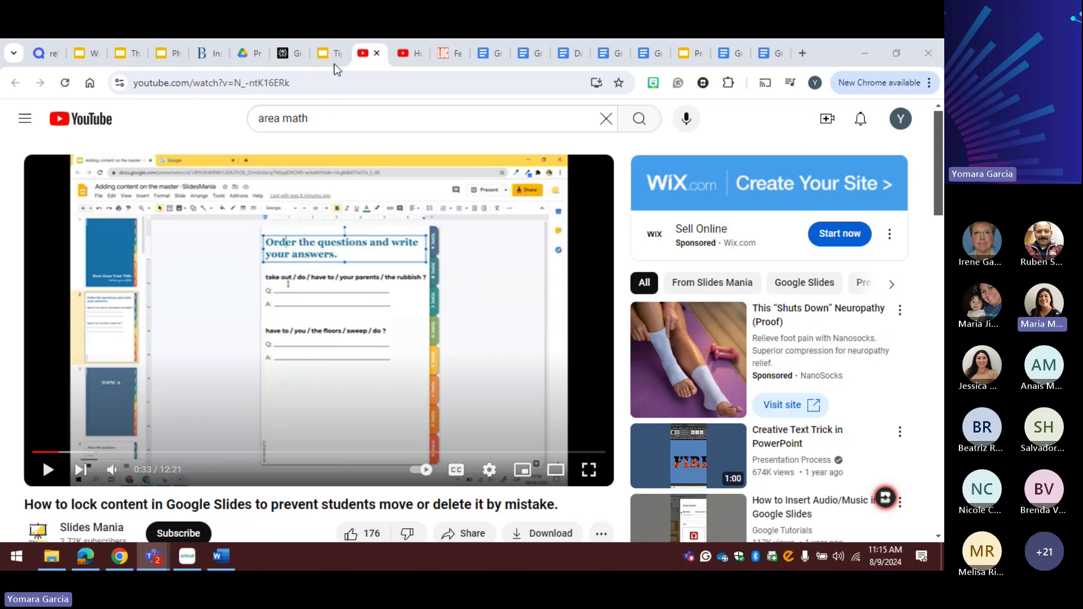
click(333, 121)
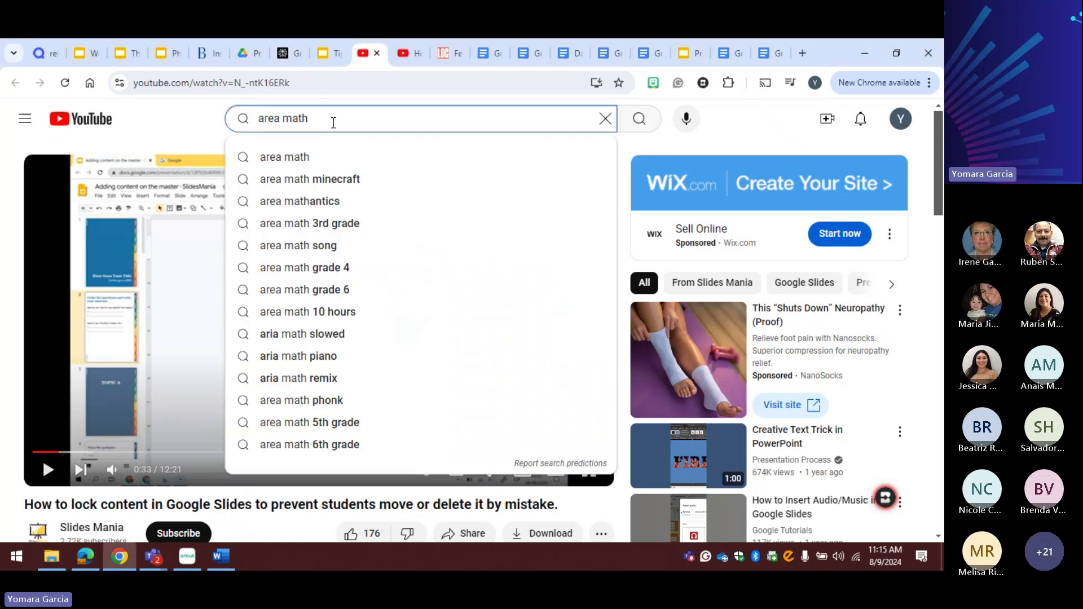
key(Return)
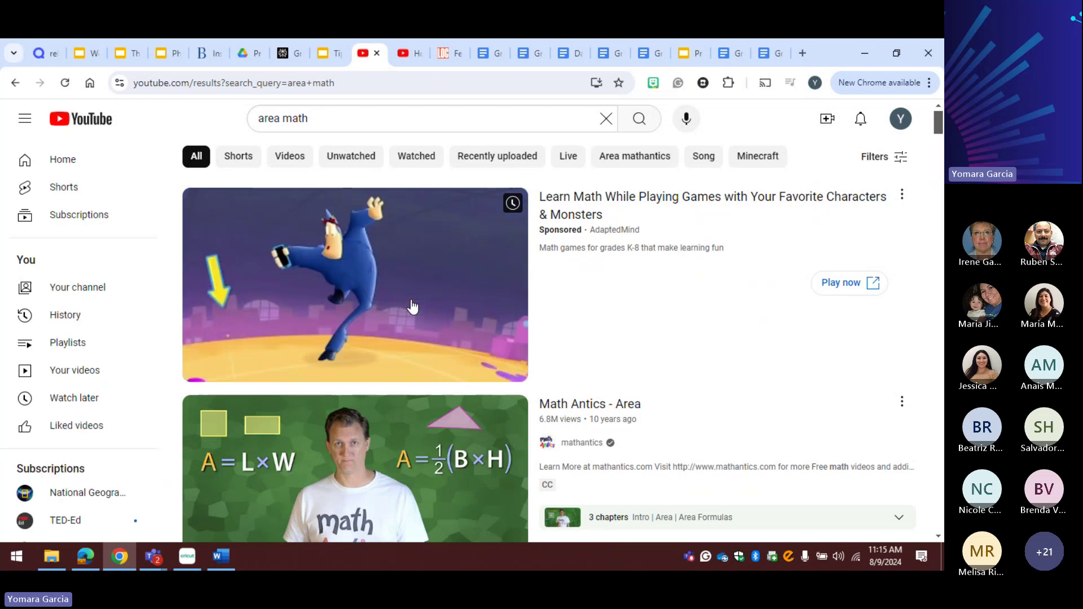
scroll(413, 367, down, 2)
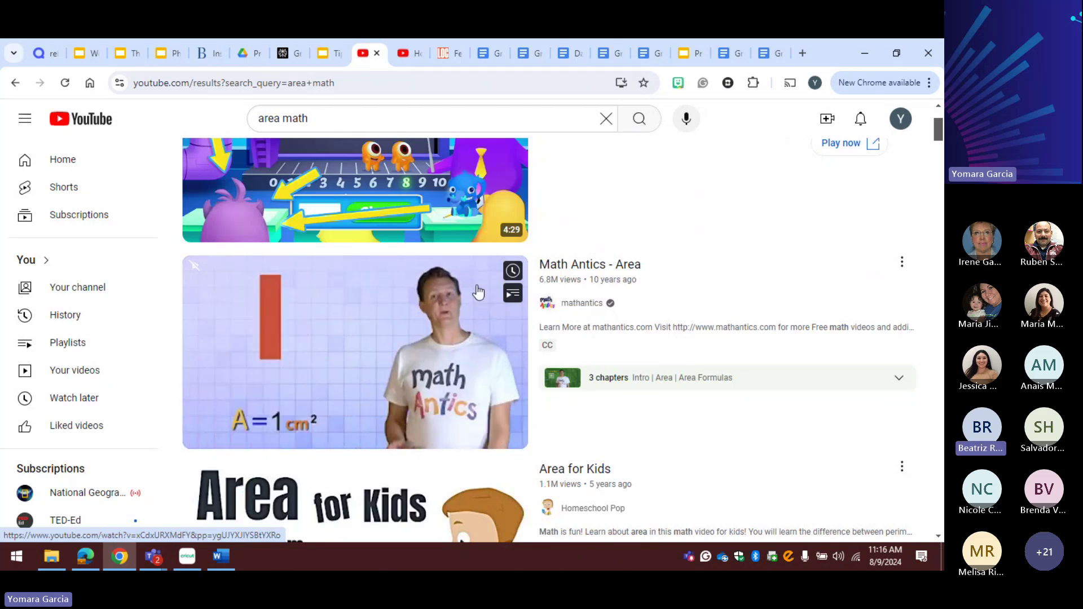
click(558, 273)
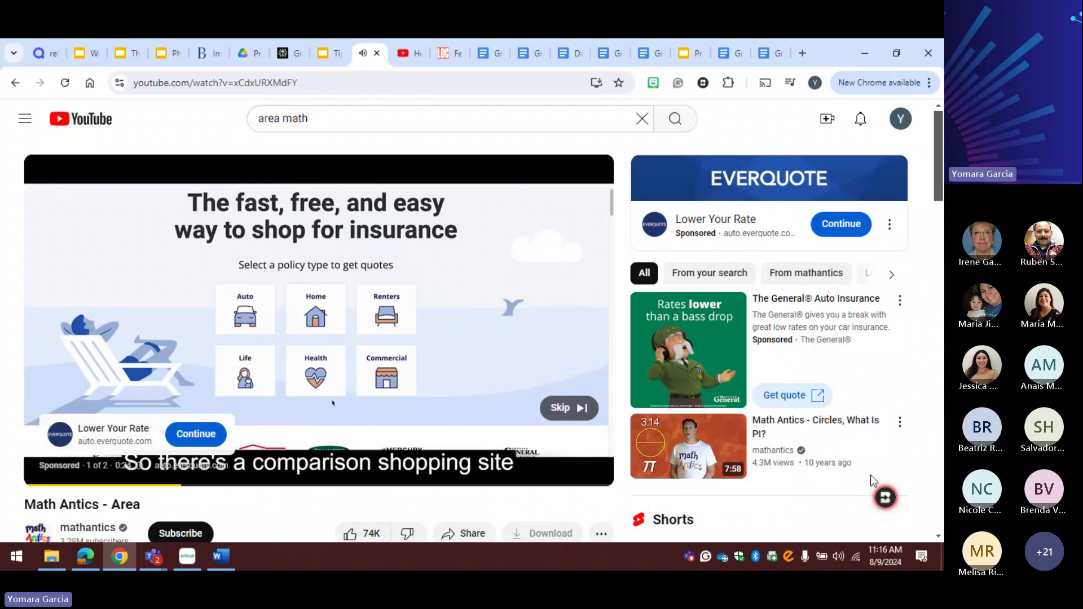
Step: Skip the ad before the "Math Antics - Area" video, pause the video at its intro, and resume playback
click(568, 407)
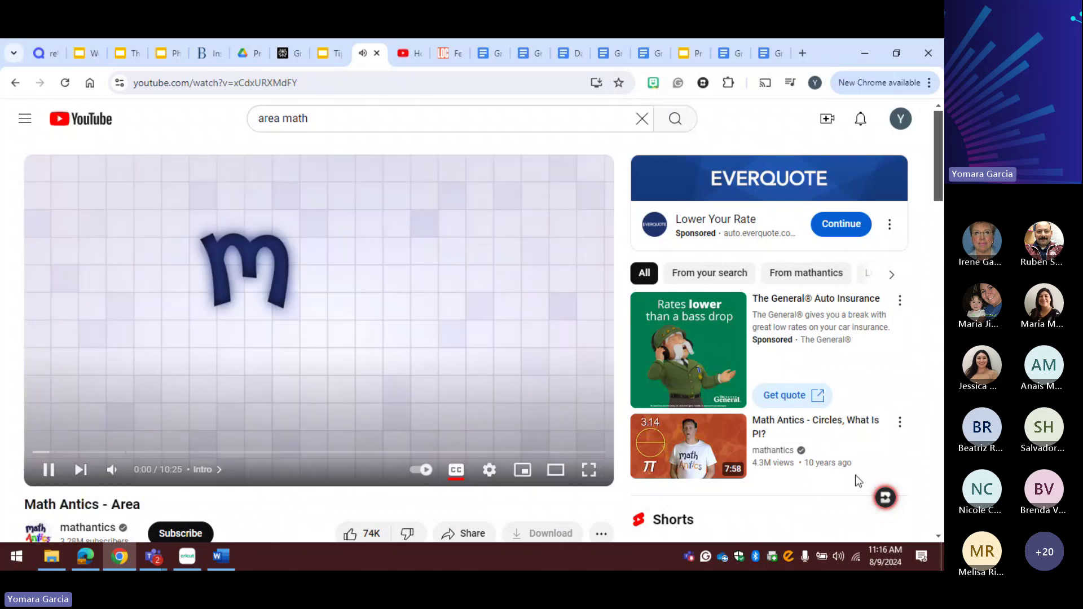
click(47, 472)
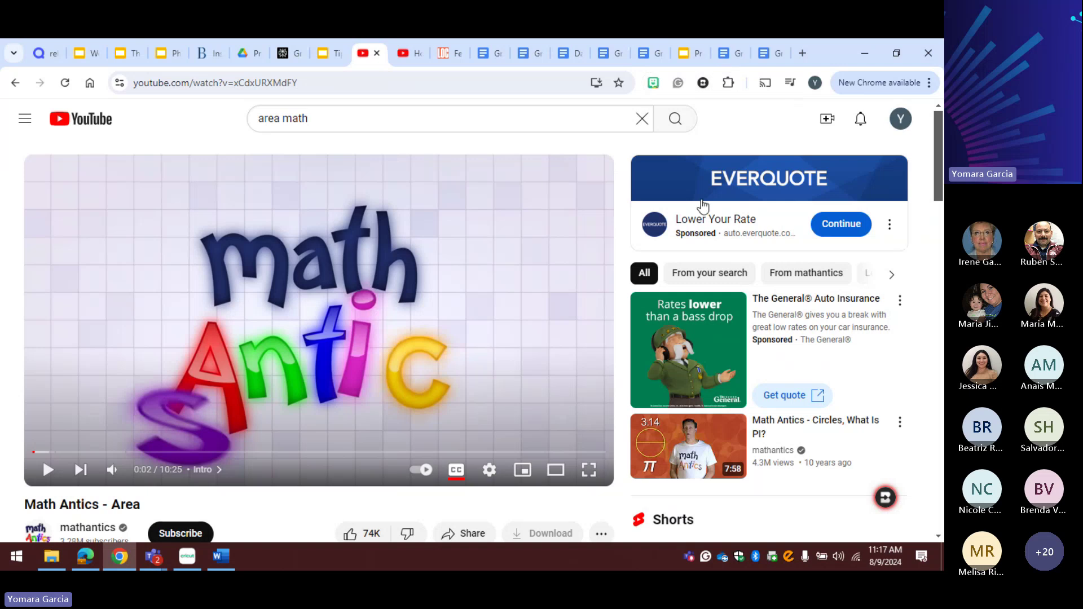
click(46, 470)
Step: Generate a 10-slide, 6th grade presentation with images about the YouTube video using Brisk, in English with the Fresh template
click(886, 499)
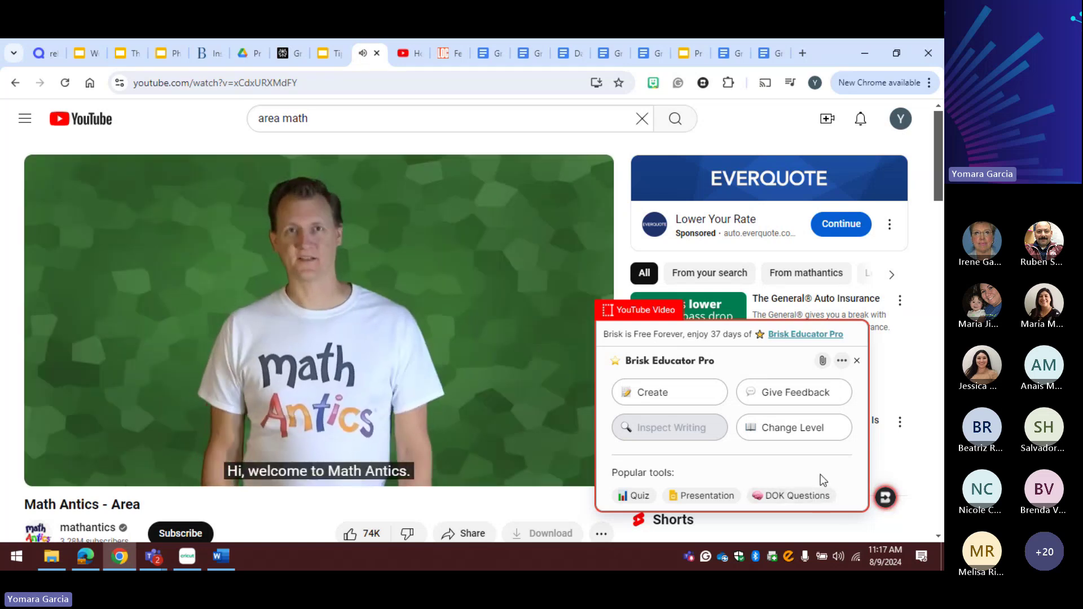
scroll(820, 475, down, 1)
click(703, 497)
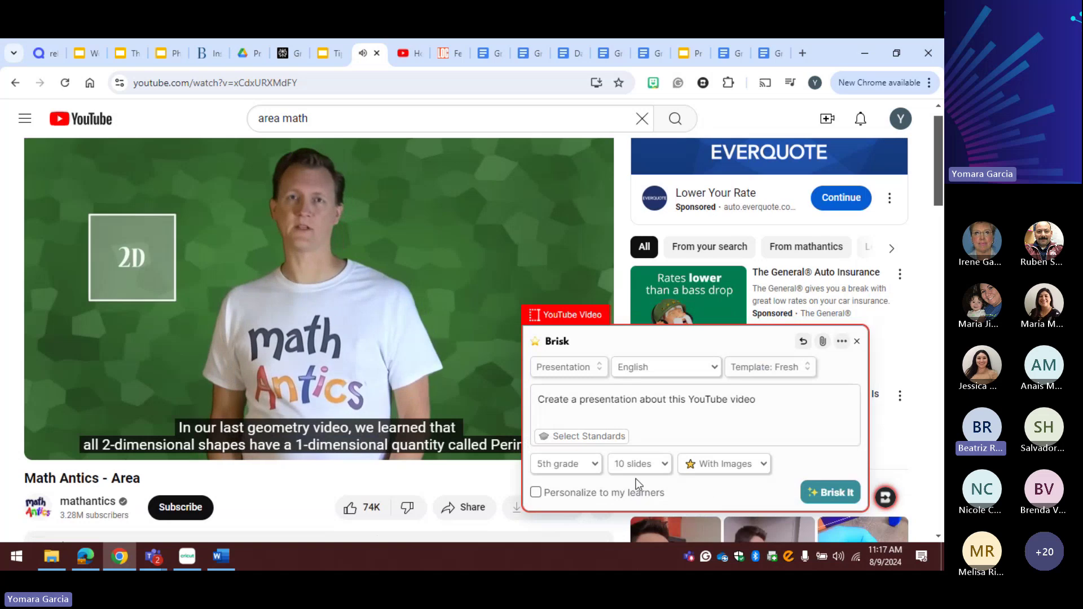
click(596, 466)
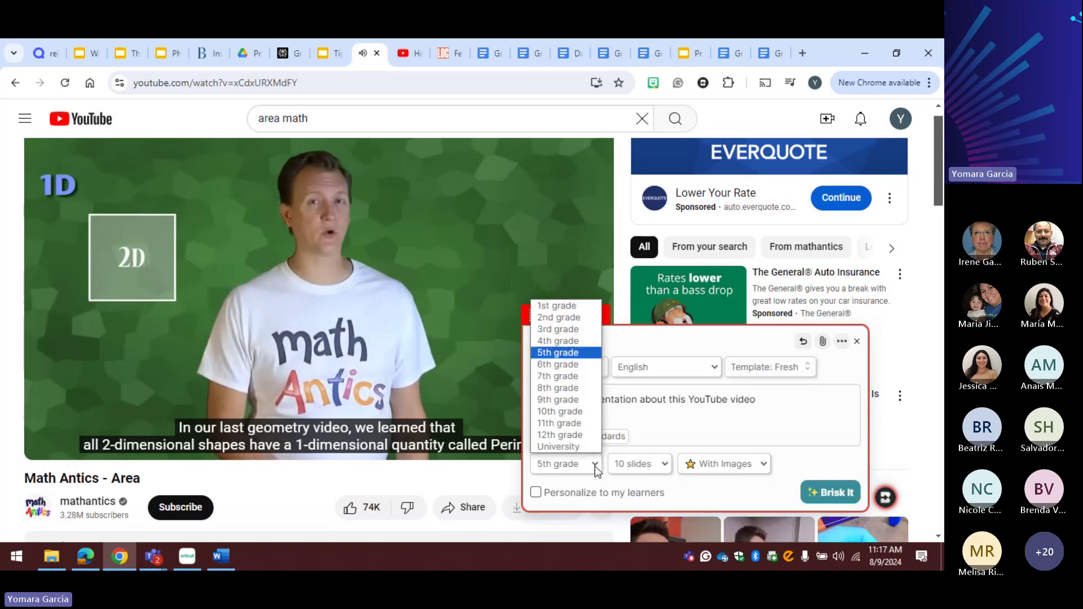
click(566, 364)
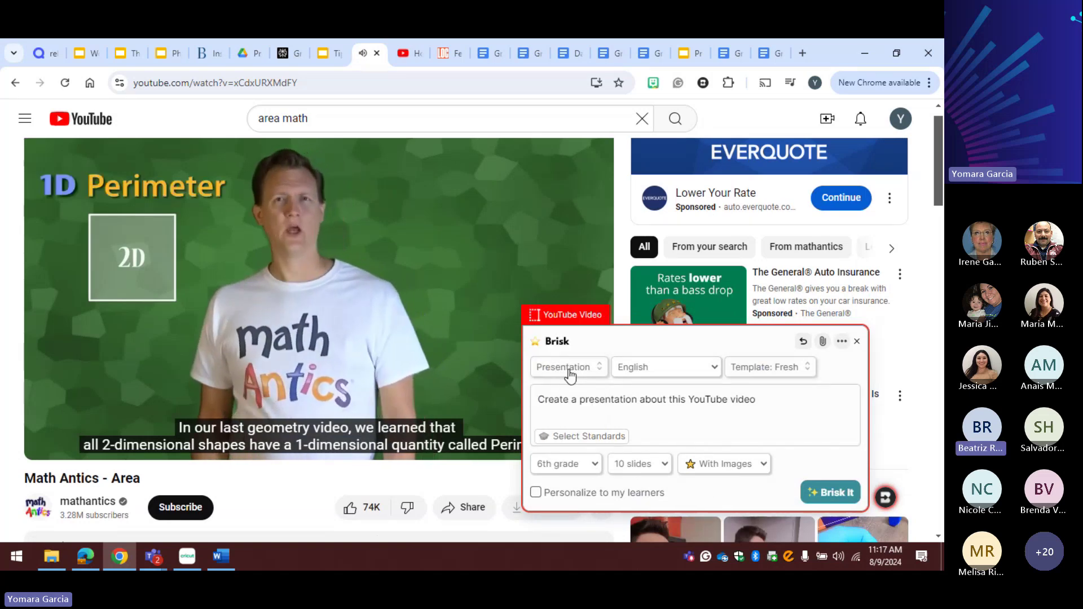
click(665, 464)
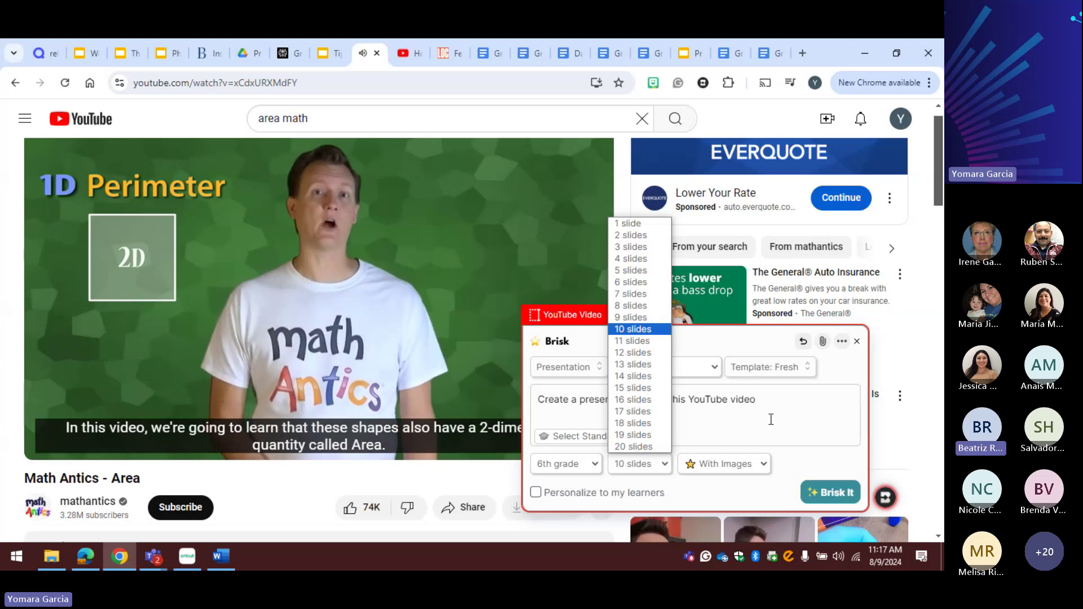
click(812, 461)
click(837, 493)
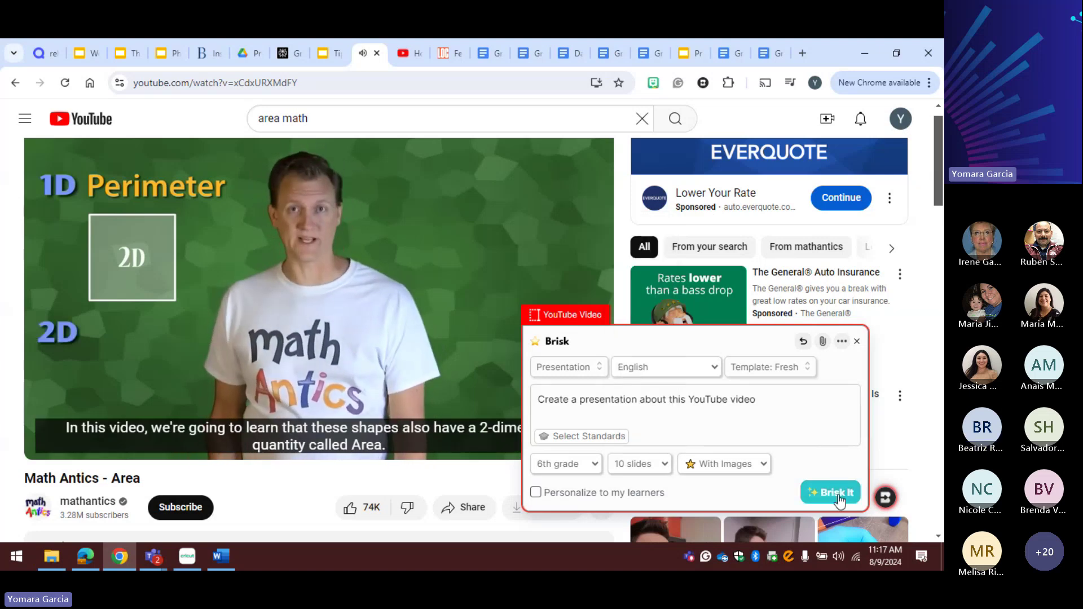
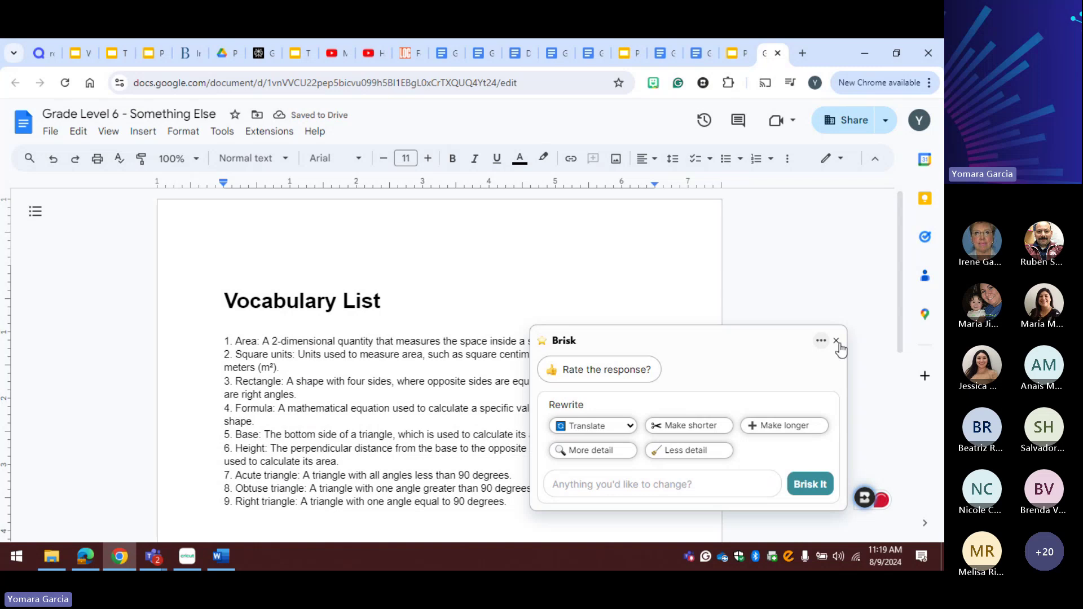
Step: Dismiss the Brisk panel over the vocabulary list and set the Area entry's font size to 26
click(882, 335)
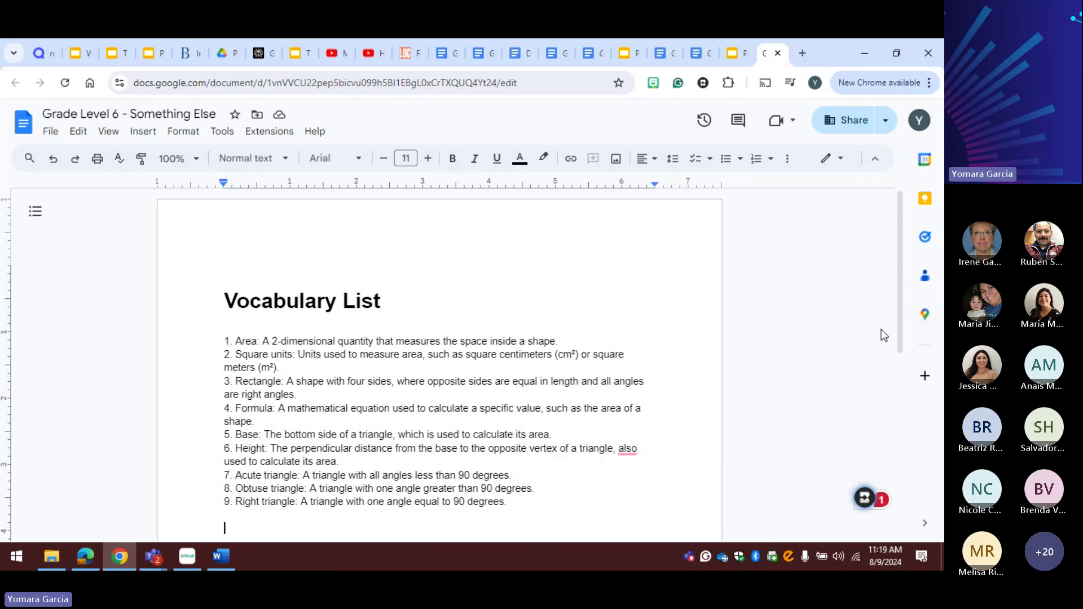
drag(237, 341, 562, 344)
click(238, 341)
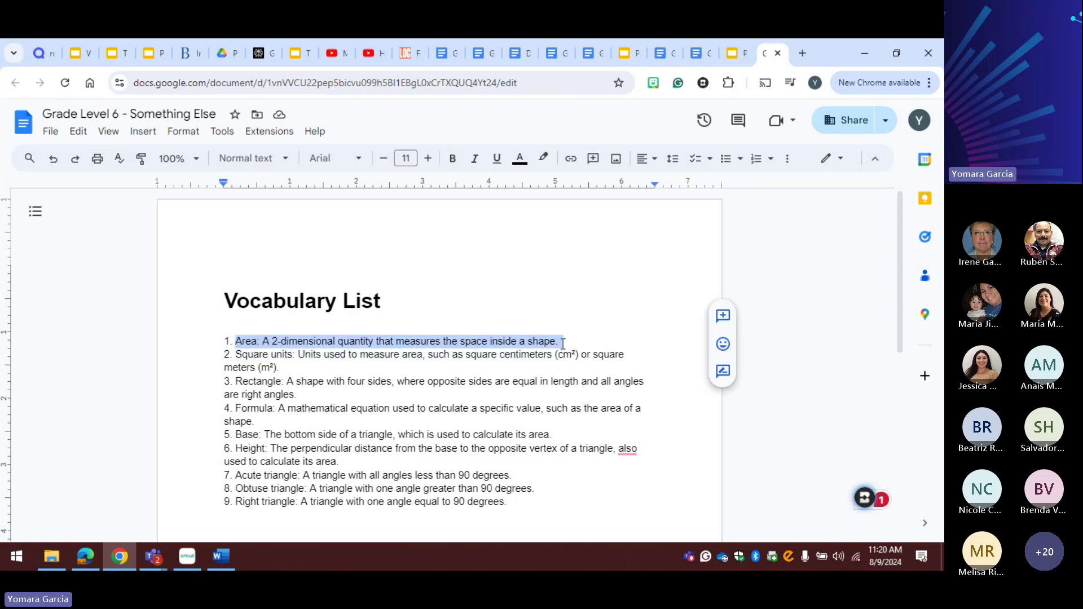
click(402, 157)
text(36)
key(Return)
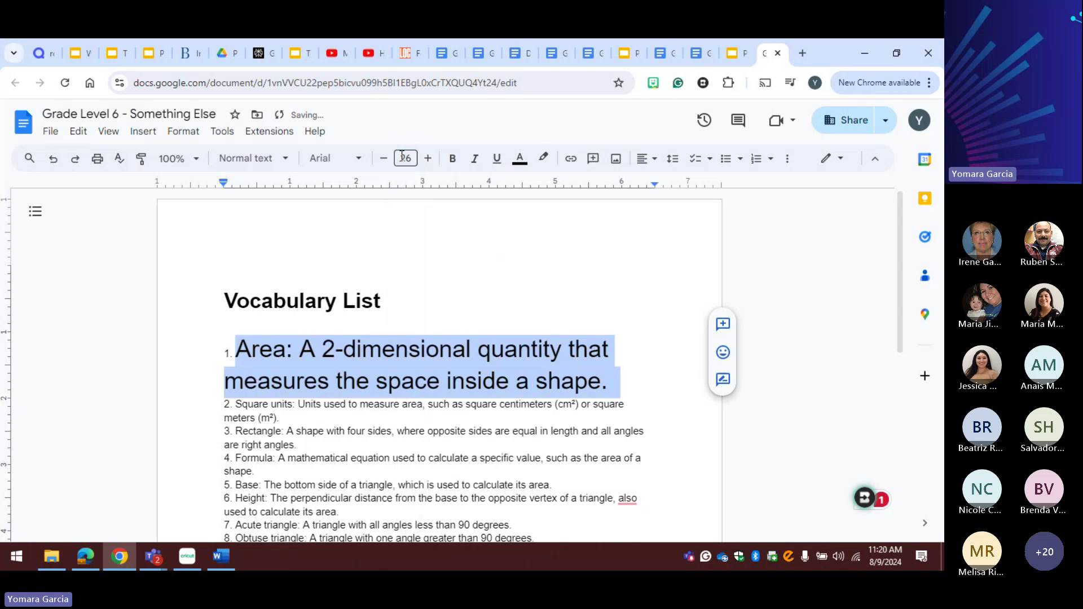
click(186, 339)
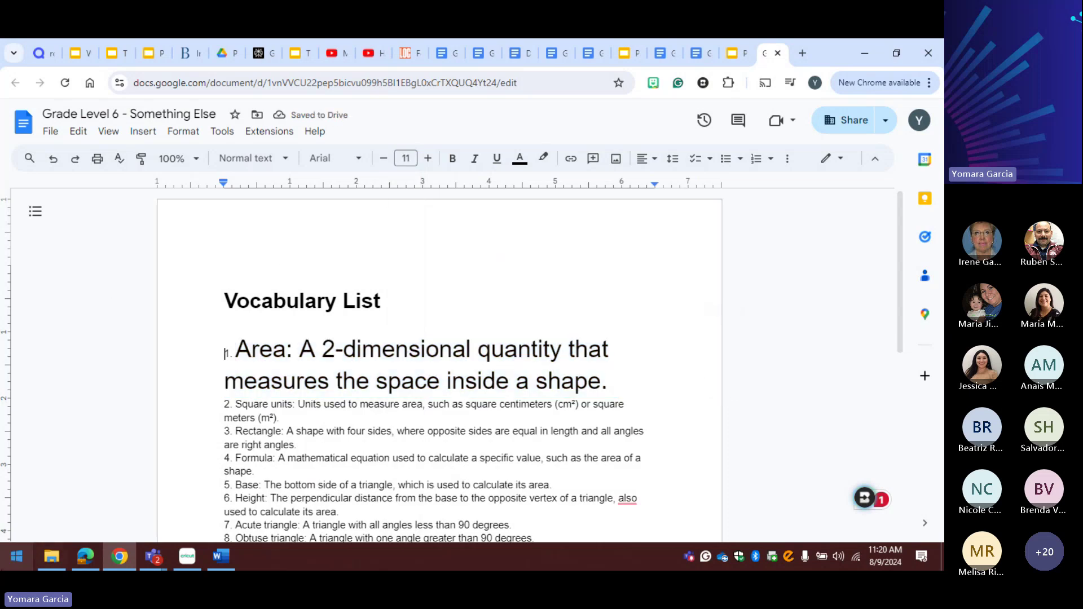
Step: Open Snipping Tool and capture the enlarged word "Area" from the first vocabulary entry
click(16, 557)
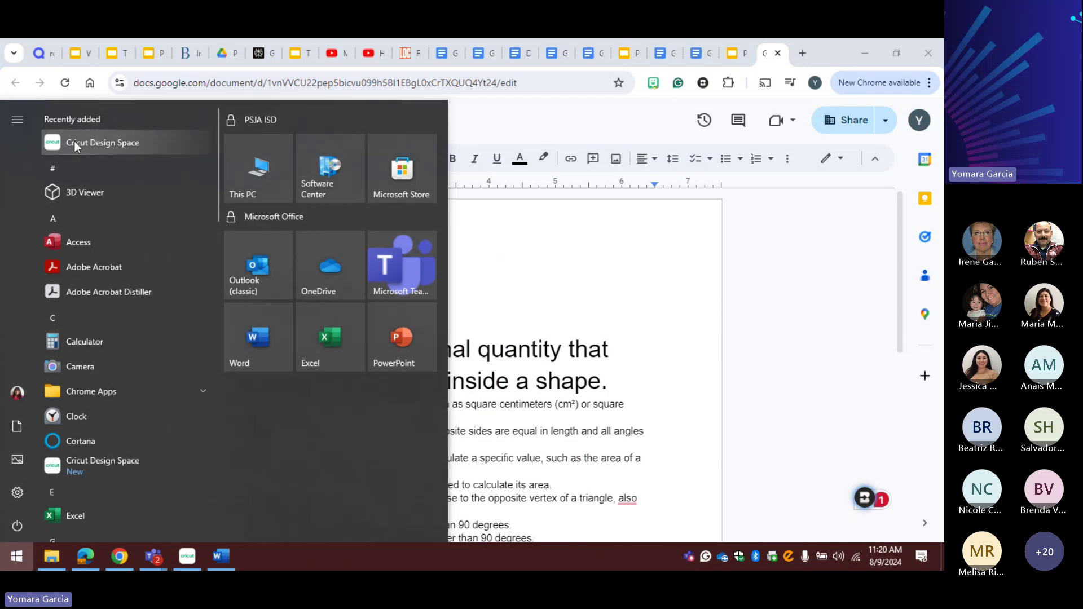
text(snip)
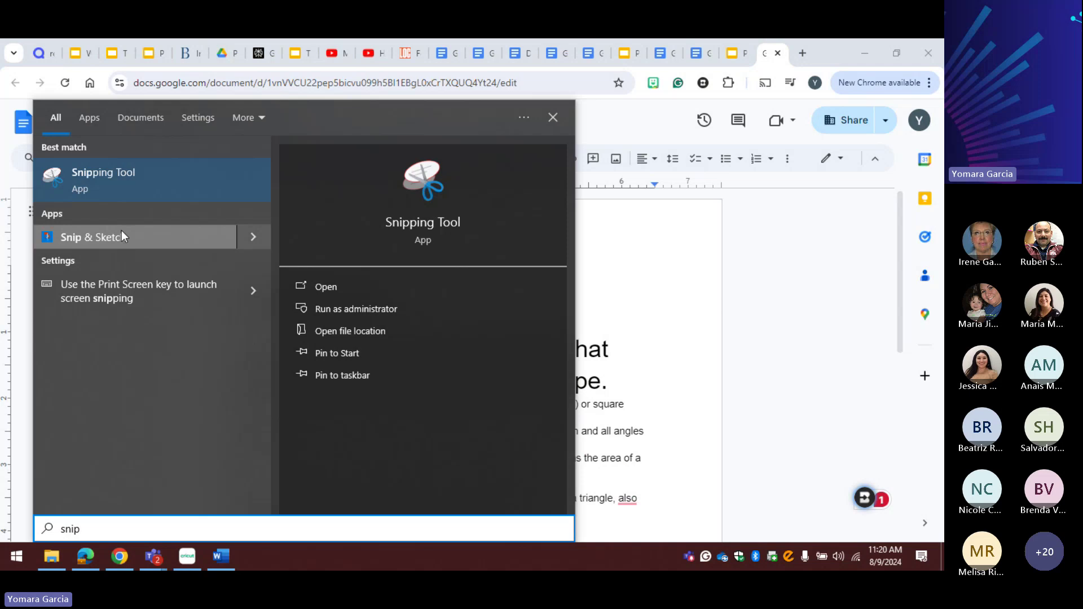
click(117, 185)
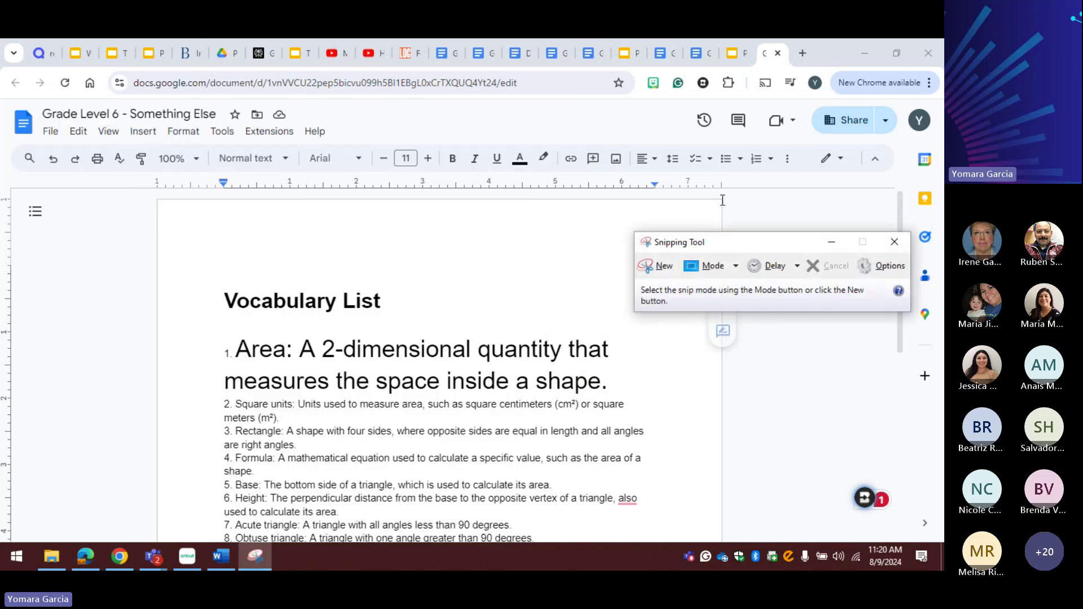
click(657, 266)
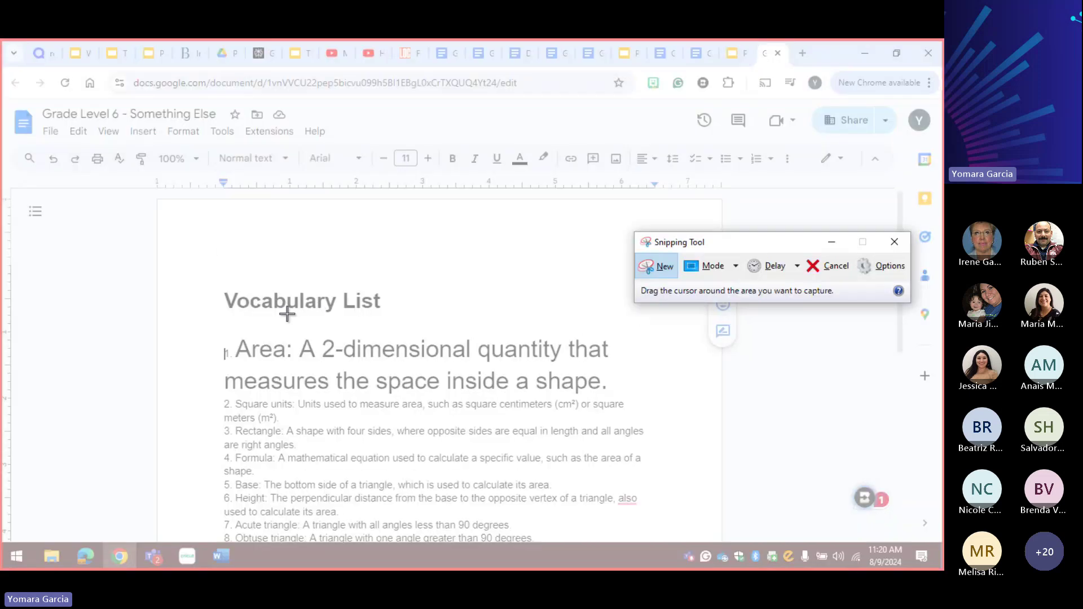
drag(231, 332, 288, 363)
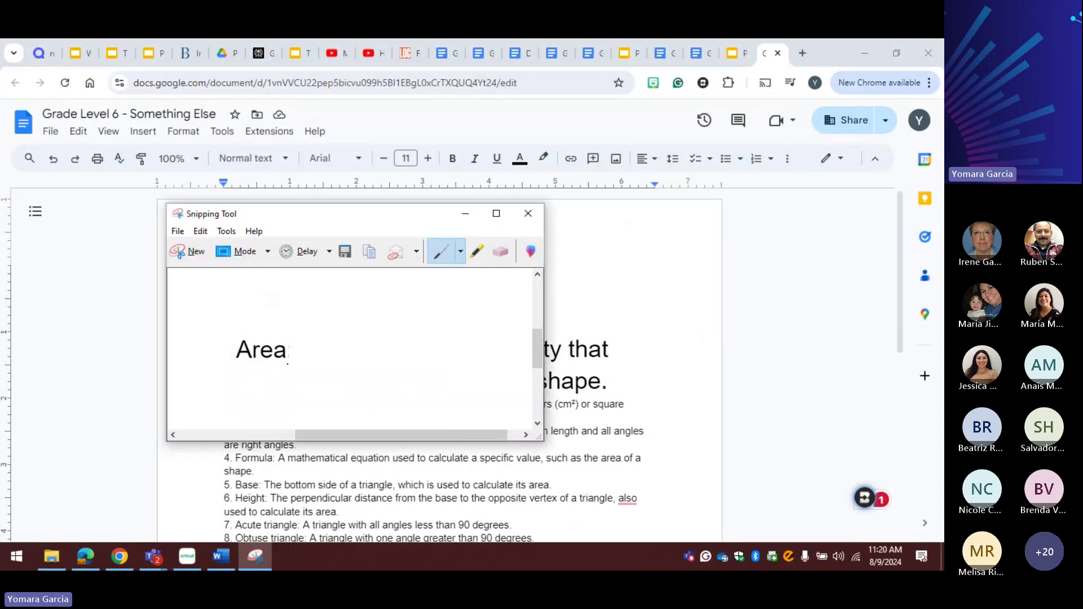
Step: Paste the "Area" snip into the document, place it in front of text, and move it over the Vocabulary List heading
click(597, 274)
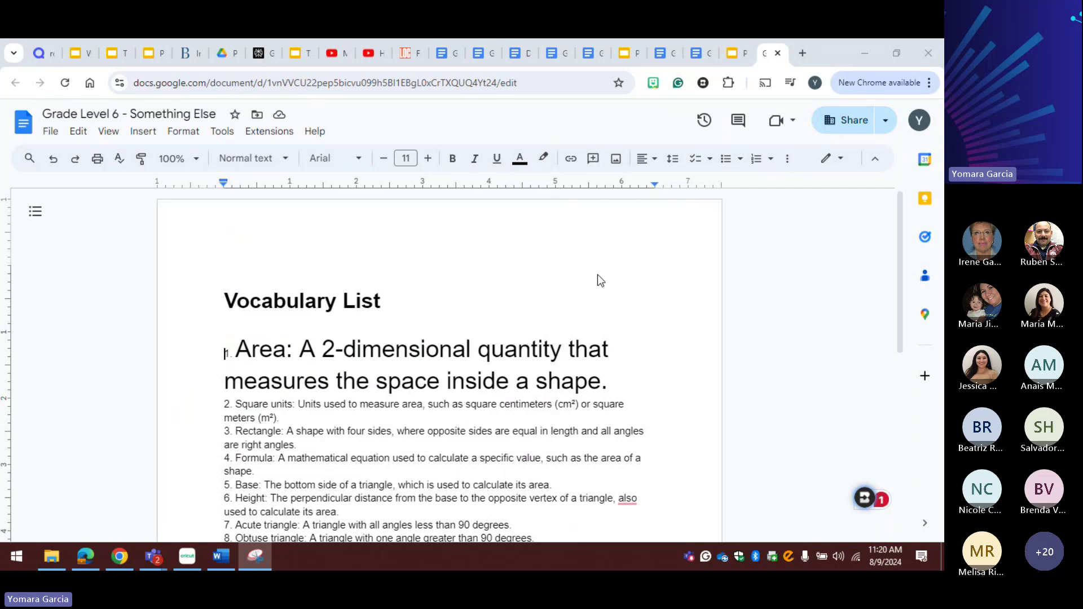
key(ctrl+v)
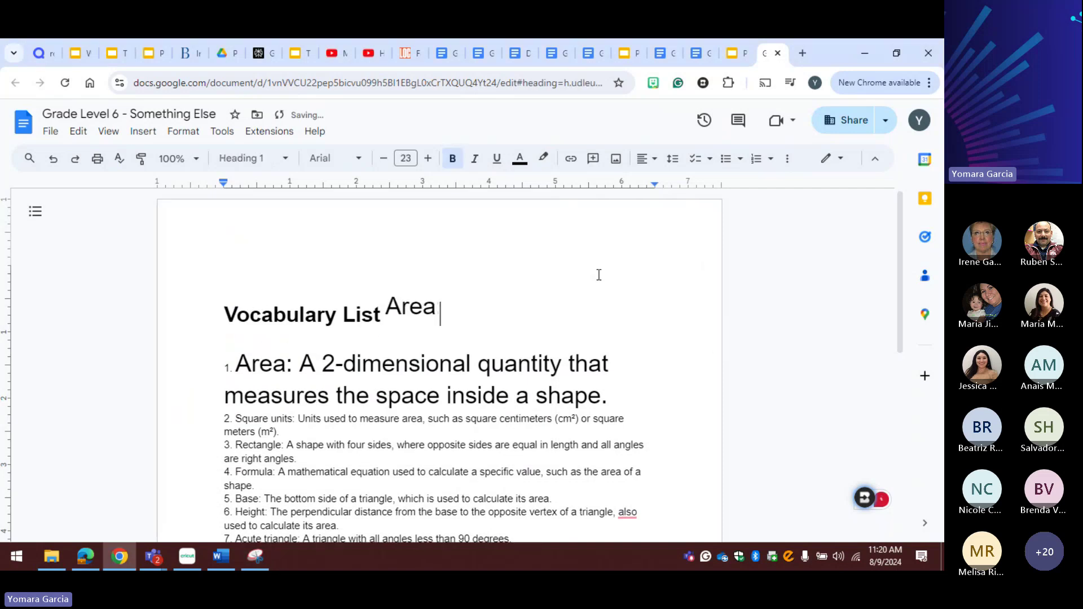
click(427, 303)
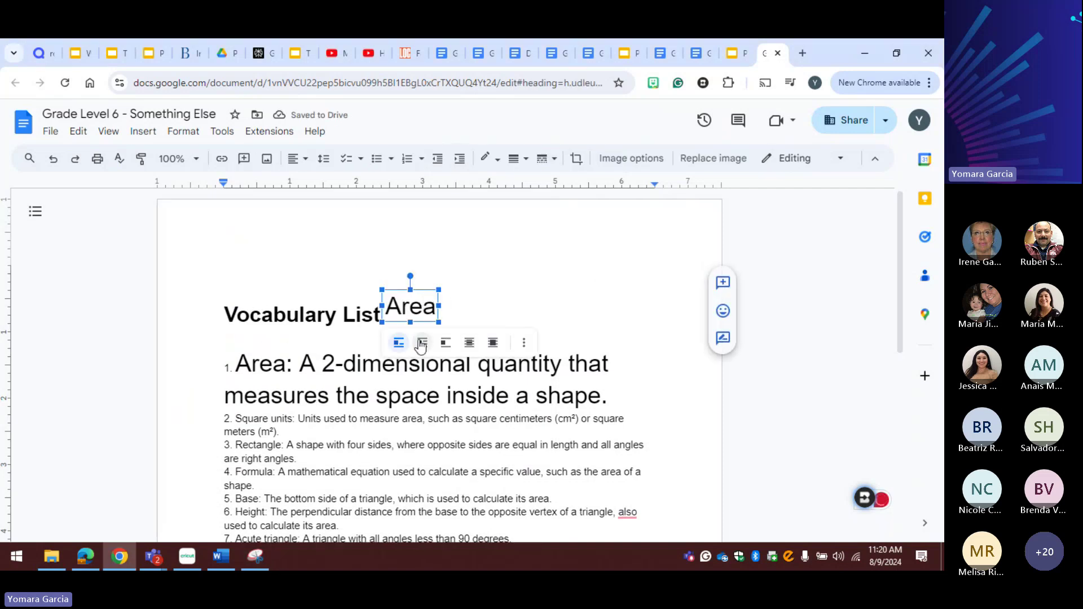
click(492, 342)
drag(420, 291, 325, 275)
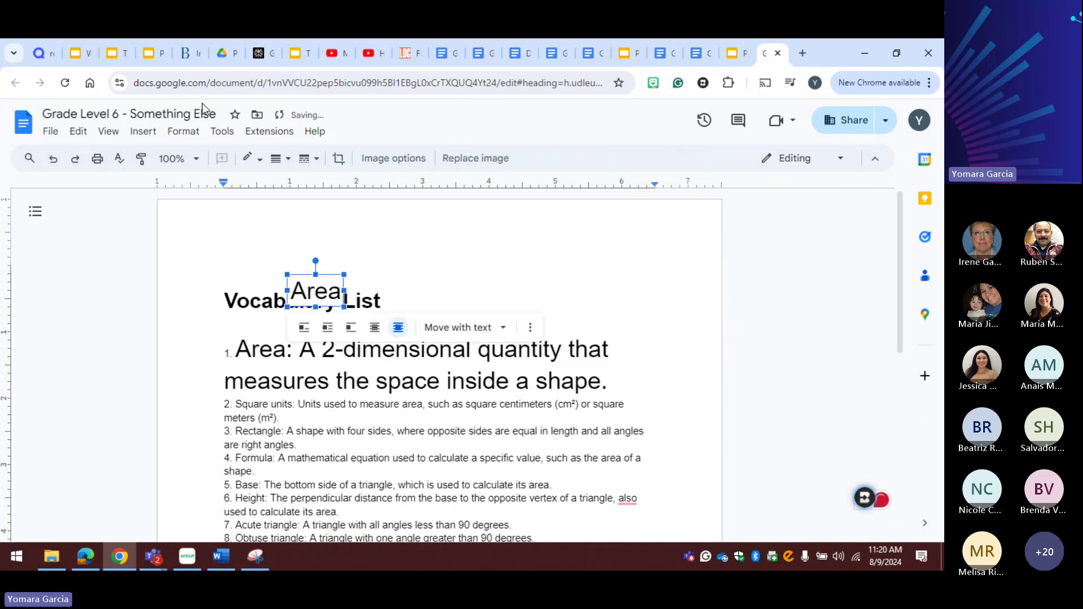
Step: Give the "Area" image a magenta border with a 4pt weight
click(259, 163)
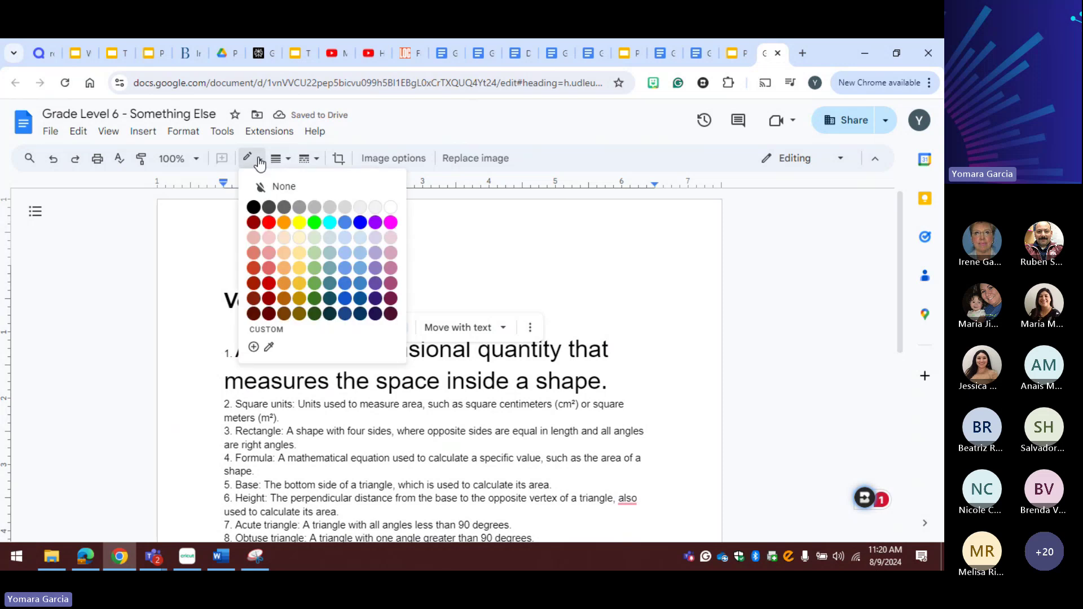
click(389, 224)
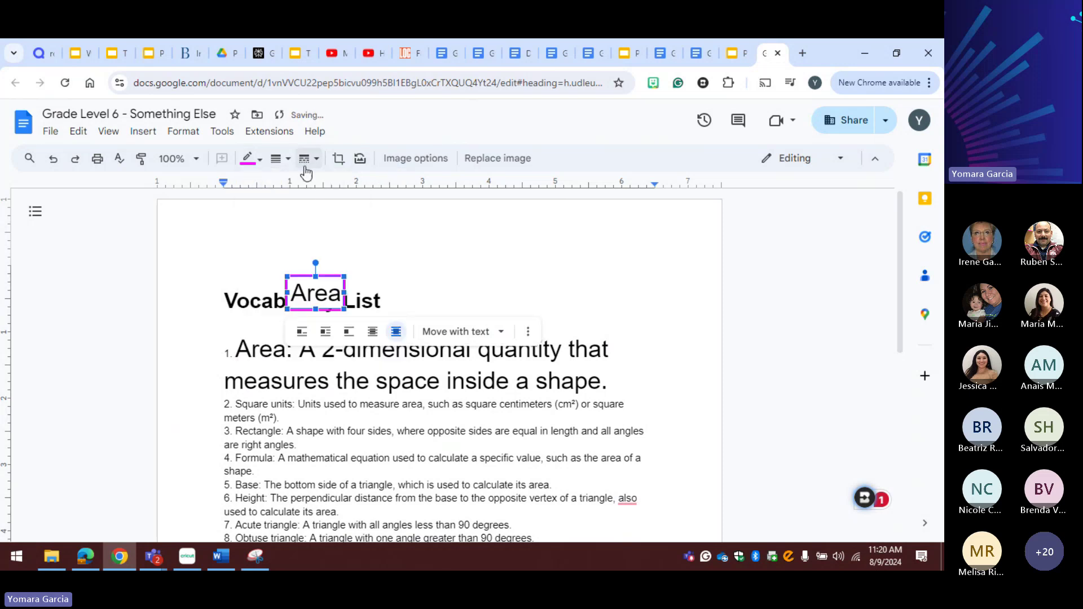
click(277, 160)
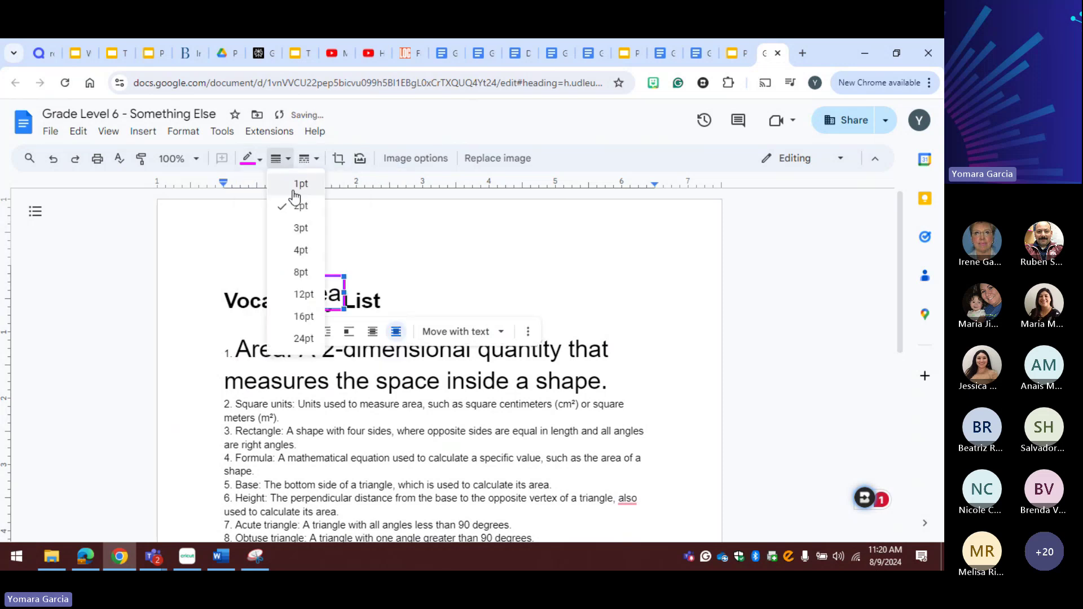
click(305, 251)
click(434, 282)
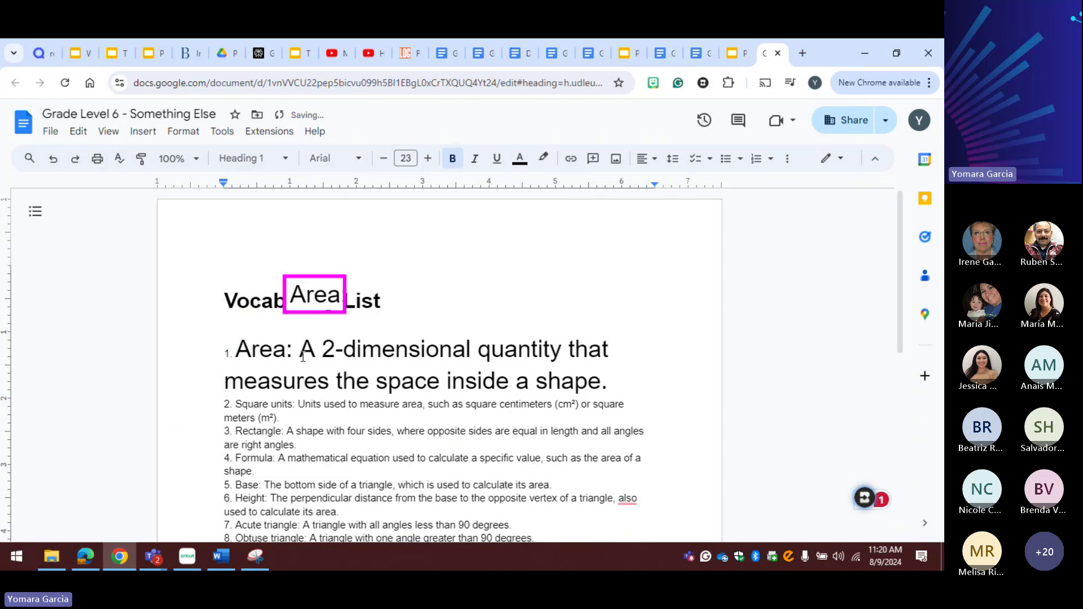
Step: Delete "1. Area:" from the first entry and break the definition's line after "quantity that"
drag(302, 351, 225, 350)
key(BackSpace)
key(BackSpace)
key(BackSpace)
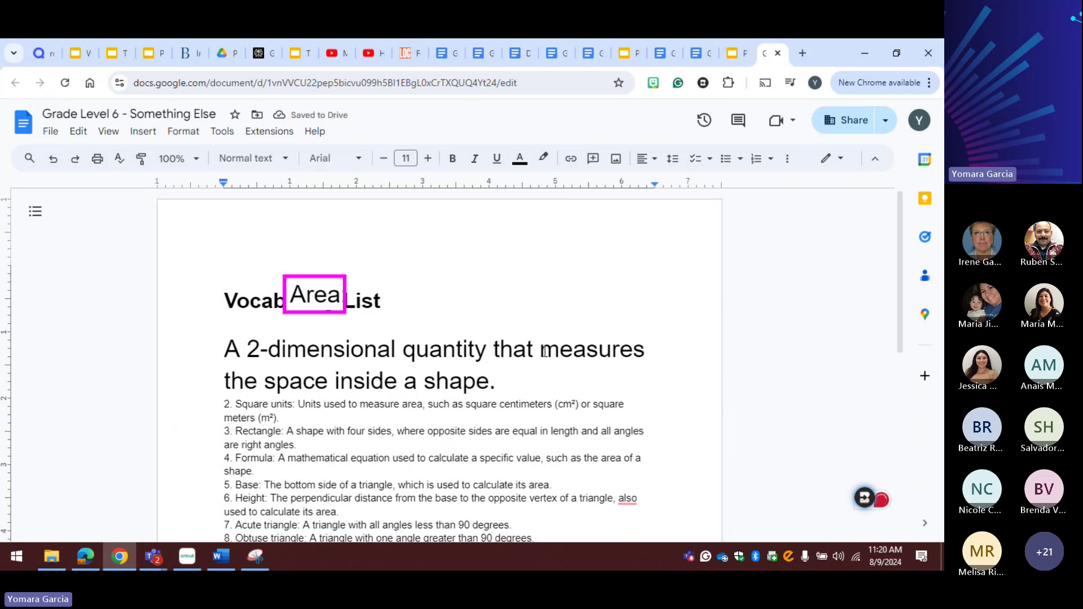
key(Return)
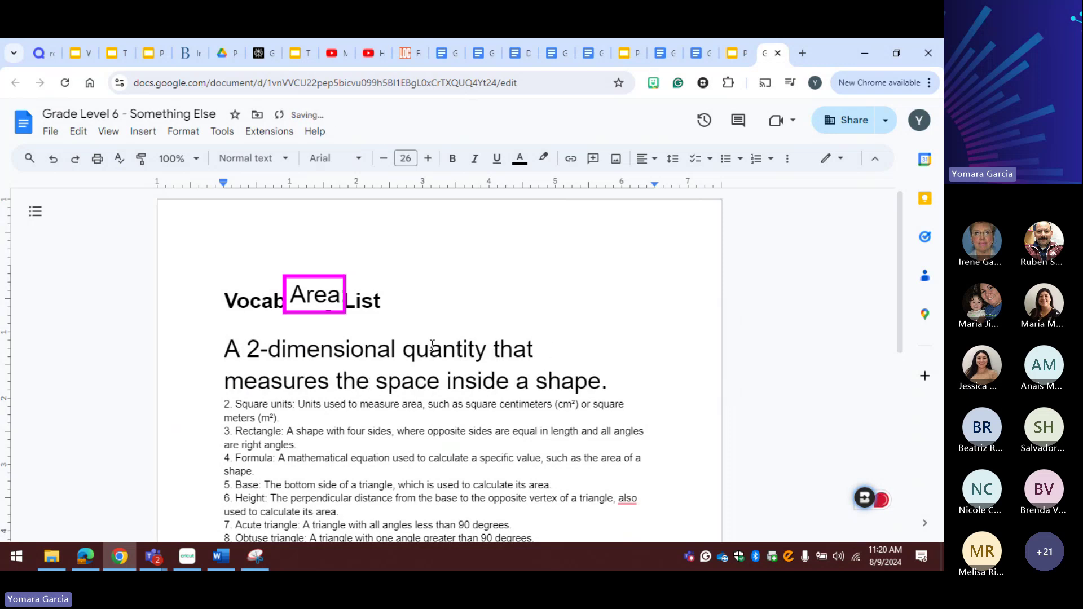
Step: Center the two lines of the enlarged Area definition
drag(430, 348, 440, 381)
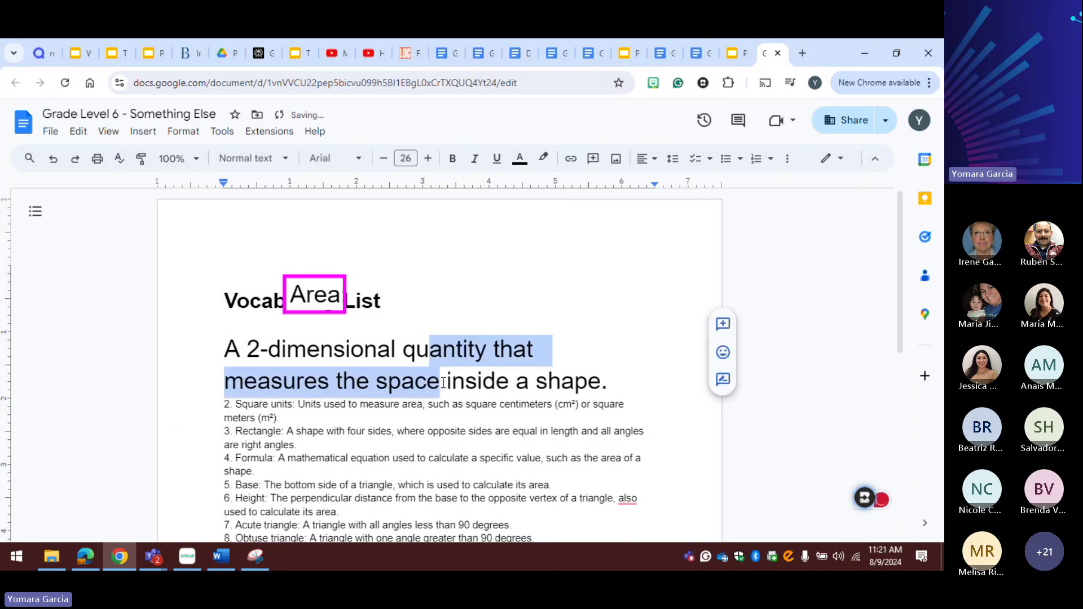
click(656, 159)
click(666, 183)
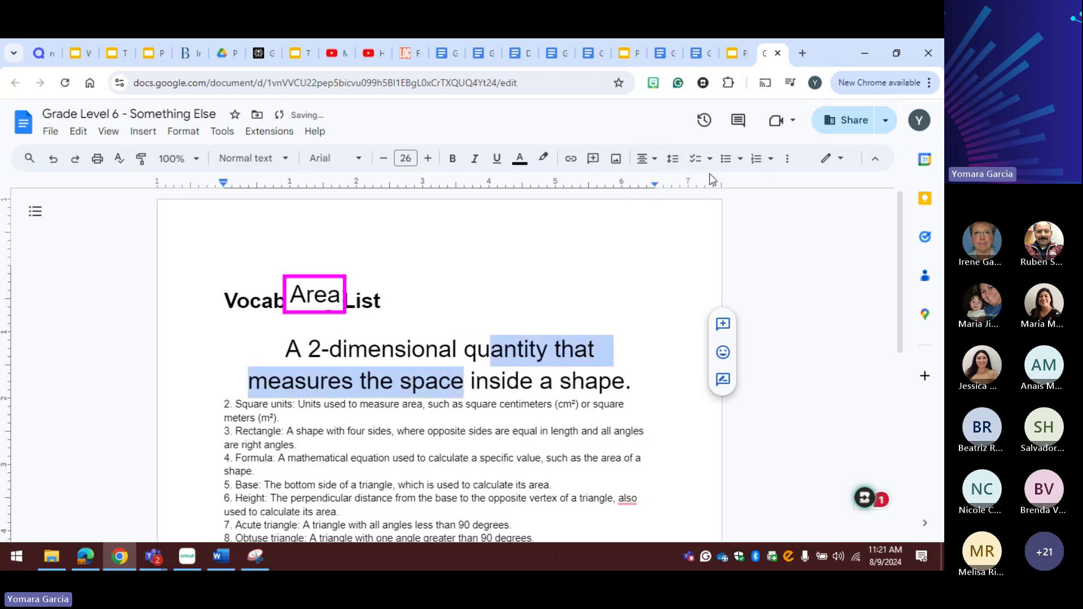
Step: Turn off Prevent single lines for the Area definition and set its custom line spacing to 0.9
click(673, 160)
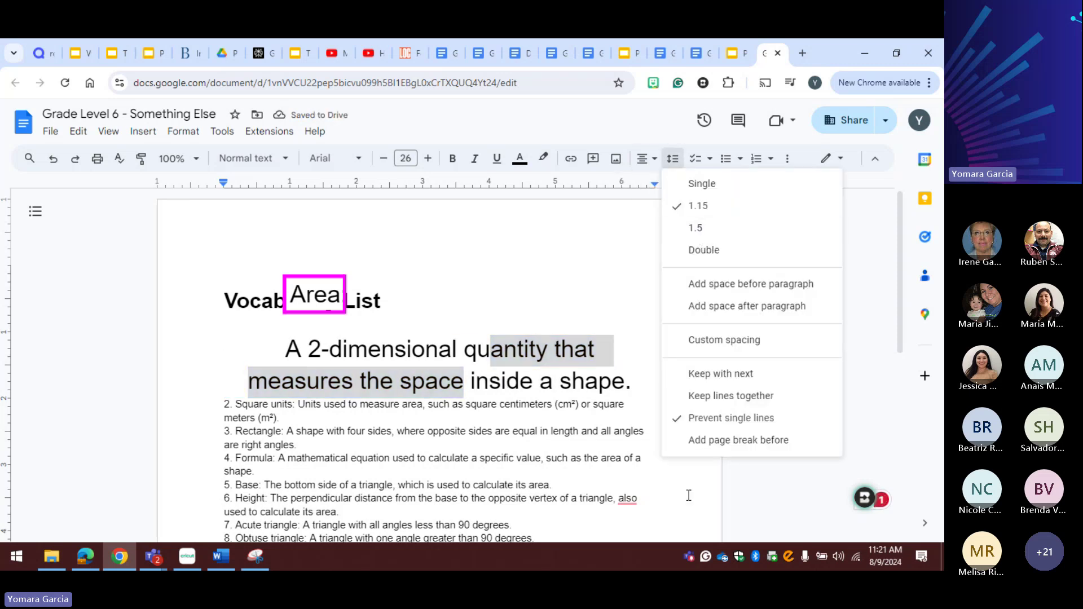
click(712, 418)
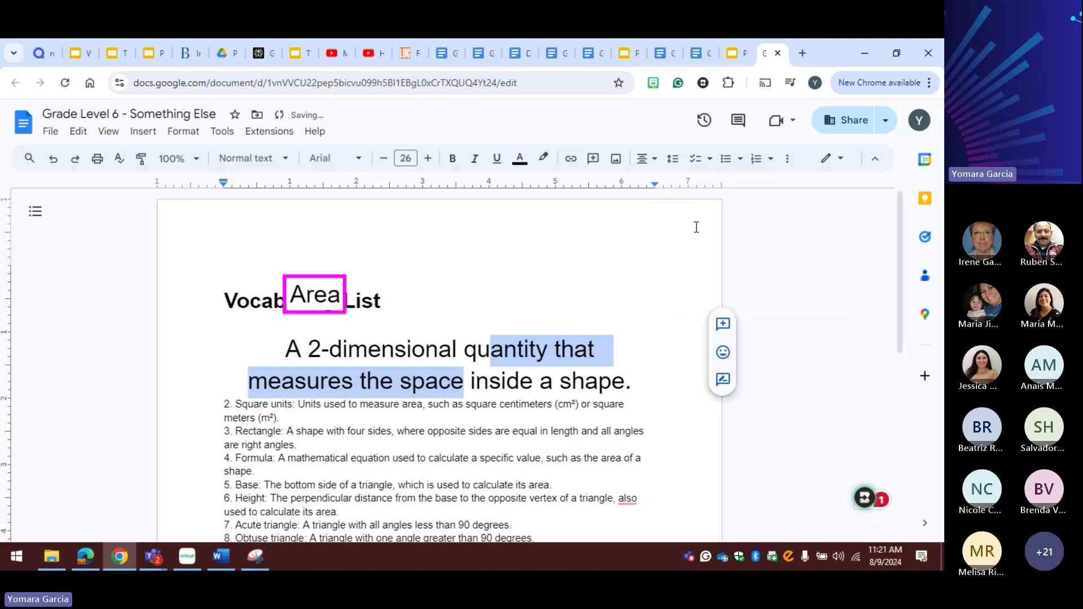
click(673, 158)
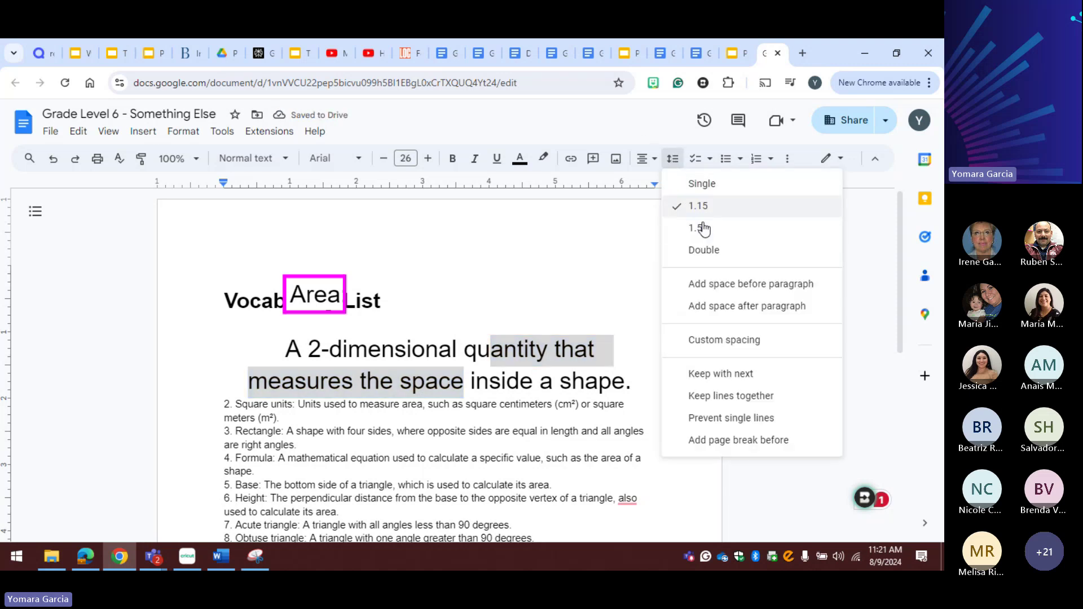
click(699, 341)
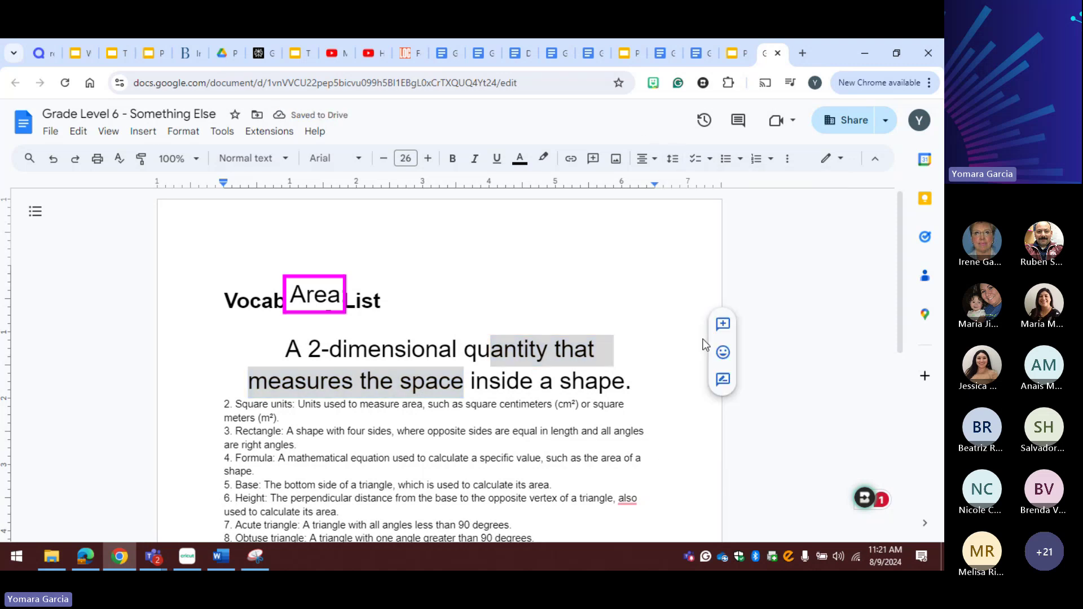
drag(445, 275, 259, 271)
text(.9)
key(Return)
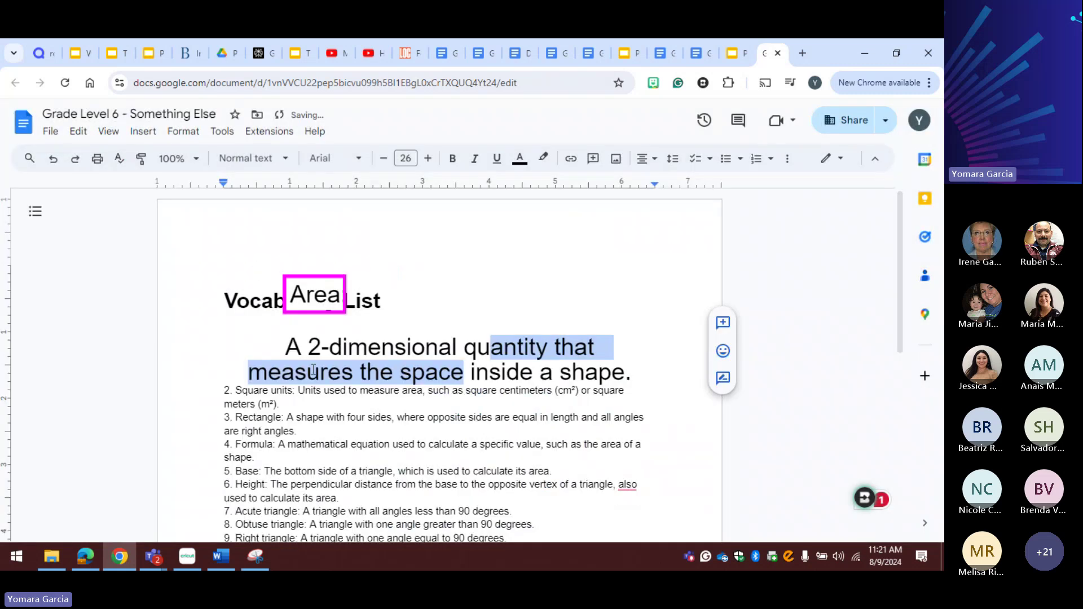
Step: Add a blank line below the enlarged Area definition and capture its two lines with the Snipping Tool
click(634, 376)
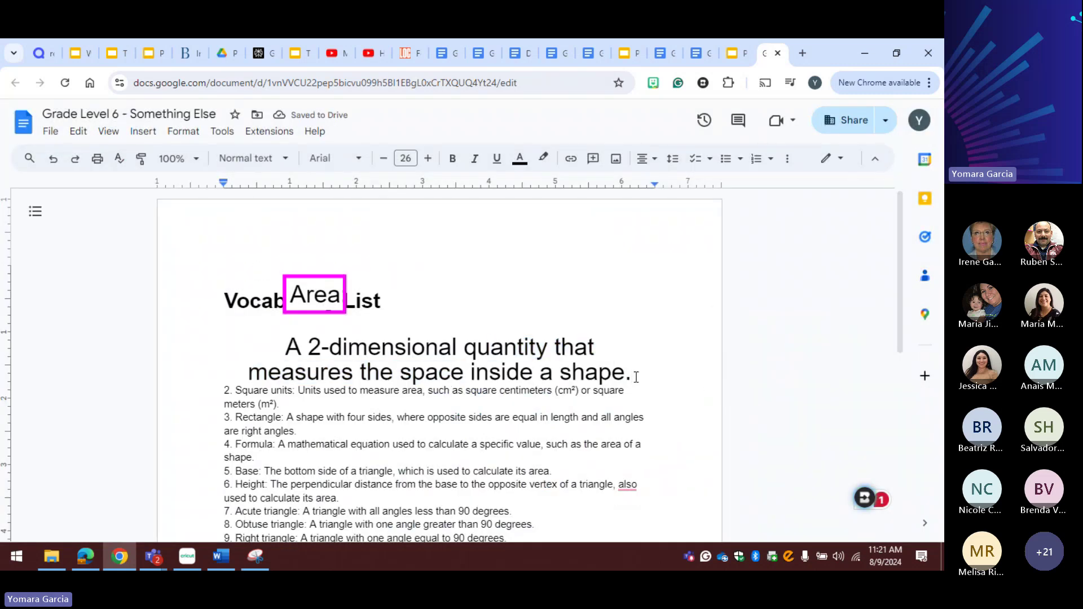
key(Return)
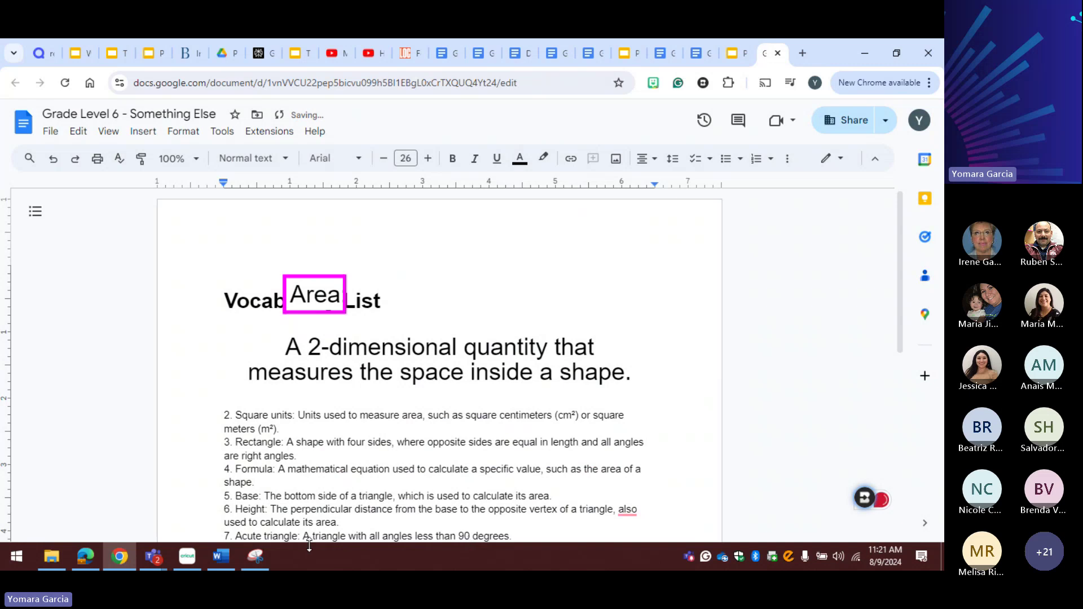
click(263, 557)
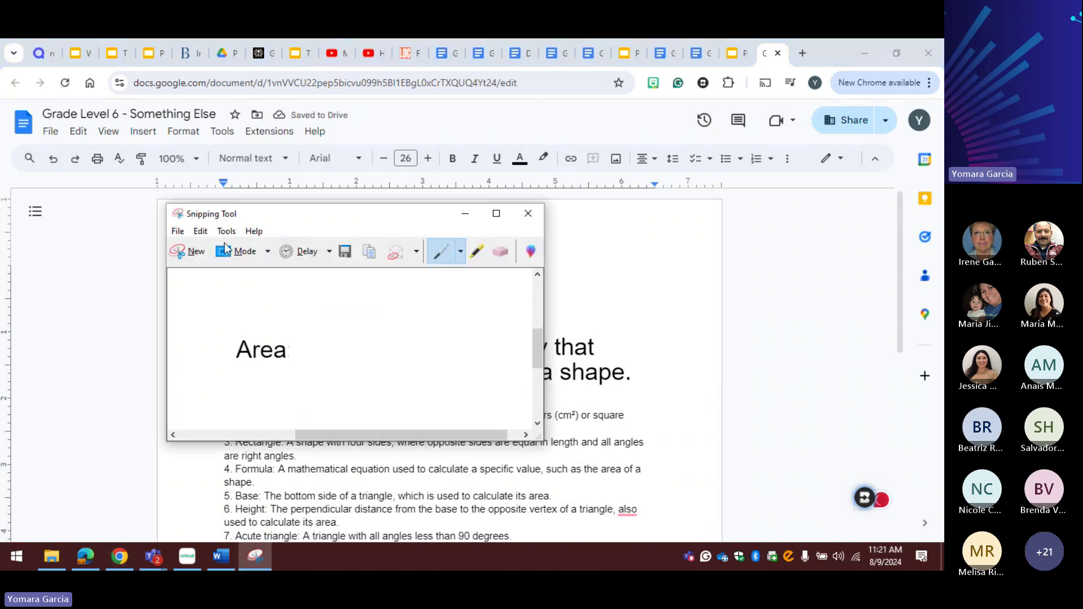
click(189, 249)
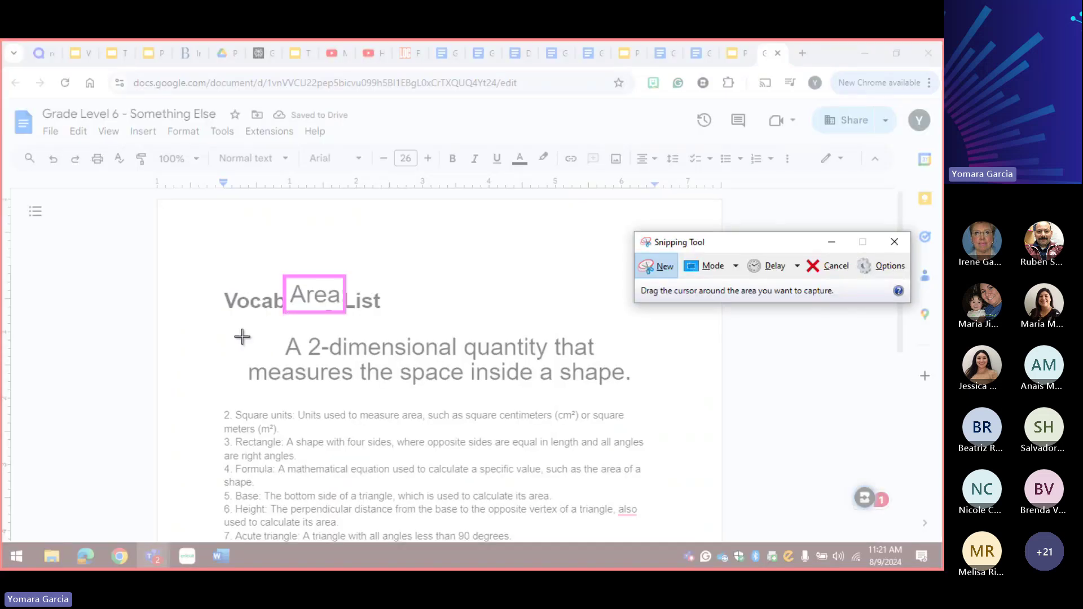
drag(244, 332, 636, 388)
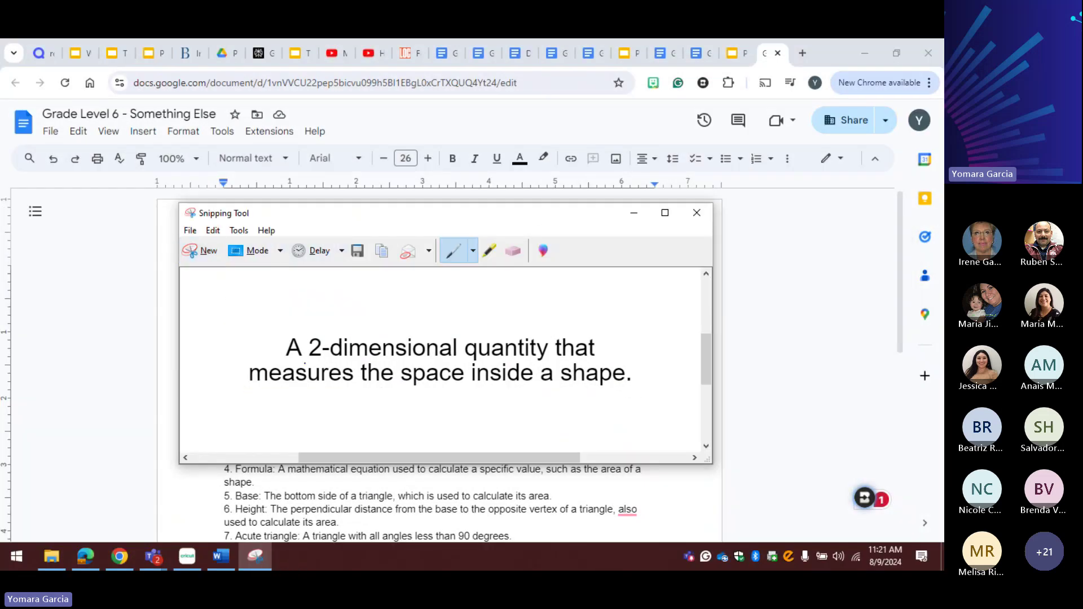
Step: Paste the captured definition after the Vocabulary List heading, set it in front of text, and move it and the "Area" image apart
click(750, 259)
key(ctrl+v)
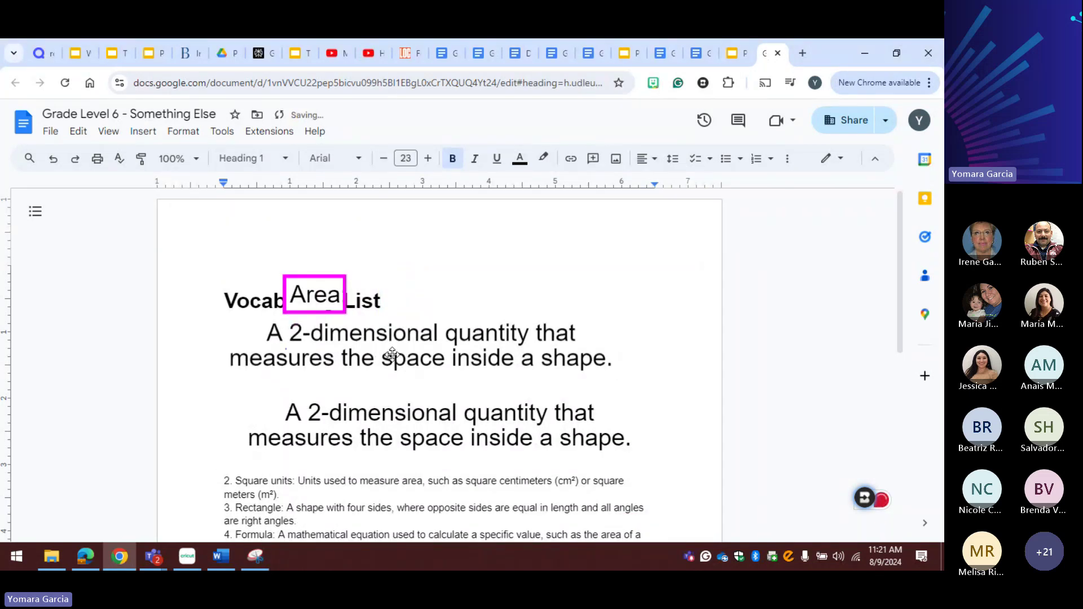
click(406, 344)
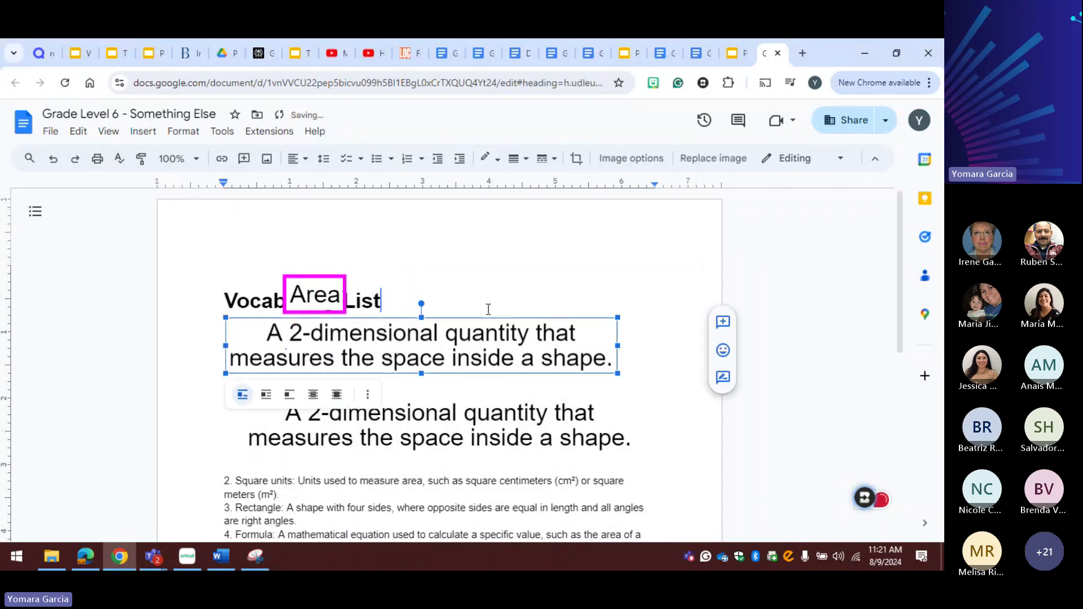
click(337, 394)
drag(447, 325, 562, 227)
drag(318, 288, 220, 291)
Step: Give the pasted definition image a magenta border with a 4pt weight
click(468, 291)
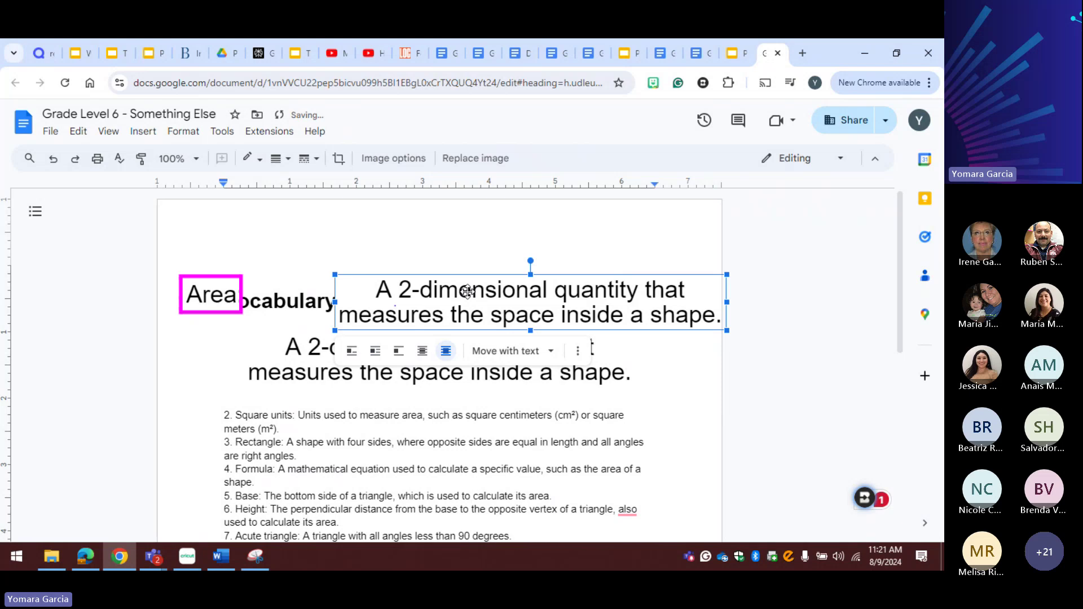
click(276, 160)
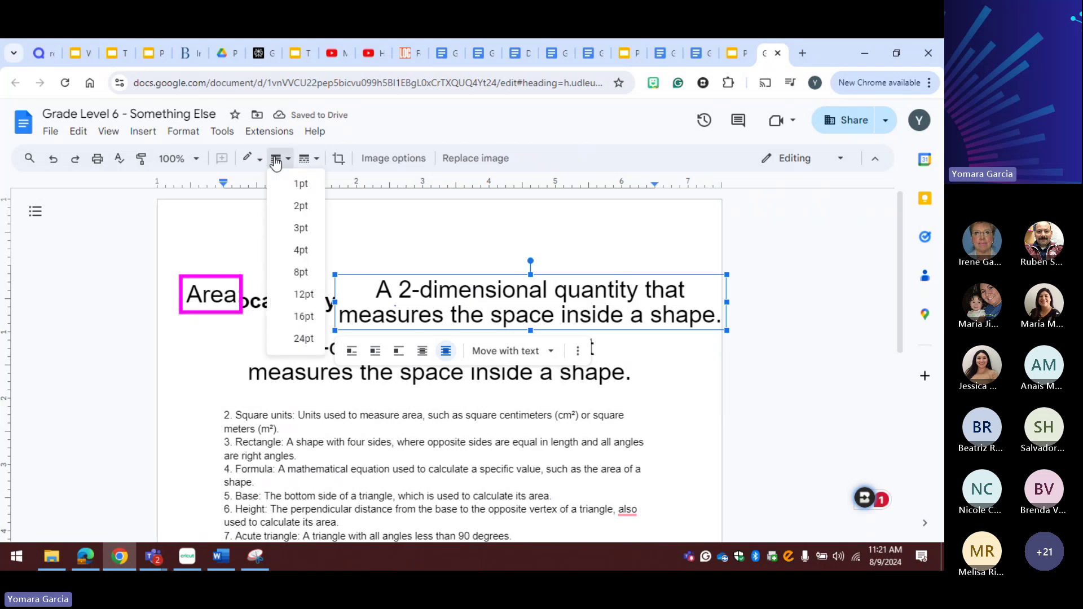
click(304, 249)
click(259, 161)
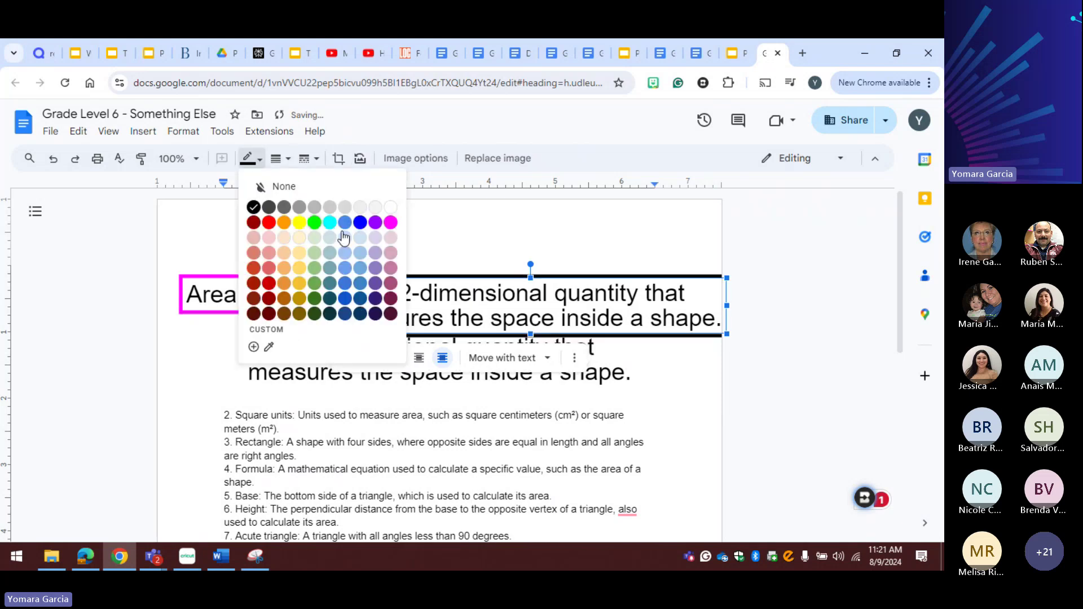
click(390, 223)
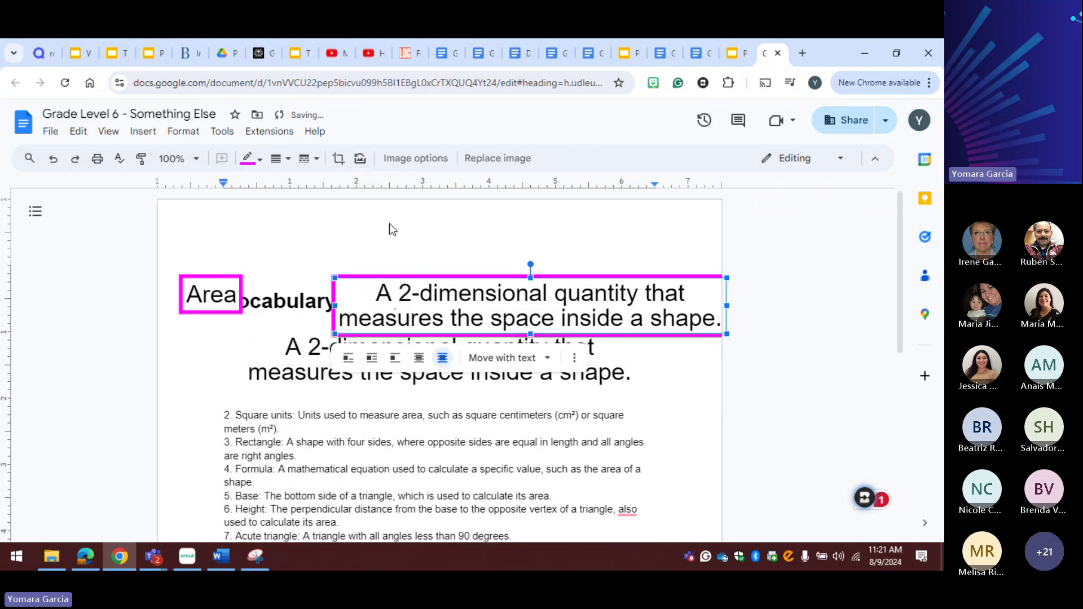
click(434, 266)
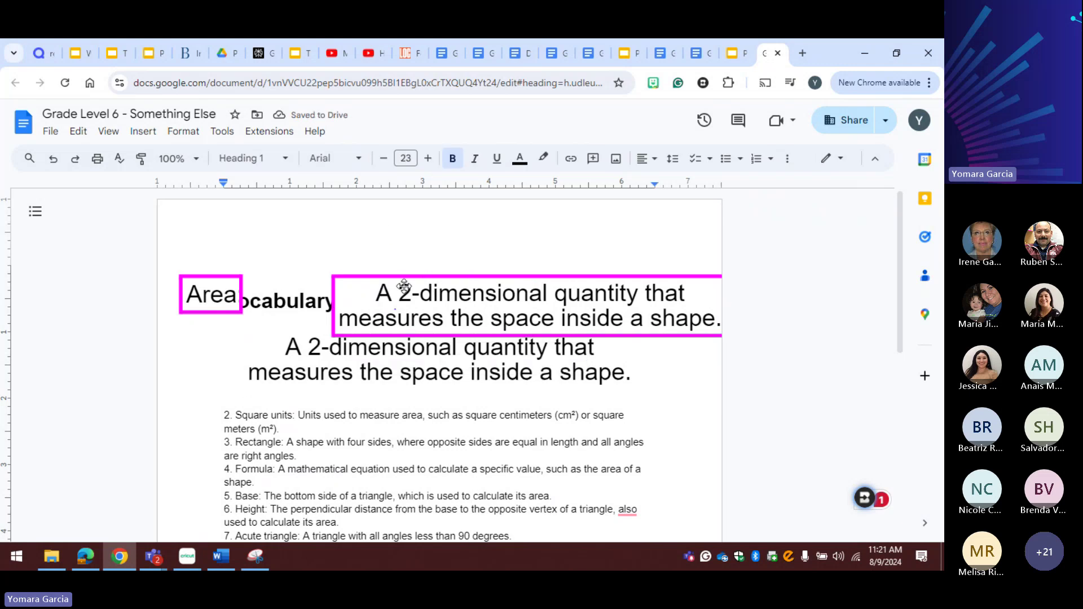
click(446, 278)
drag(446, 278, 561, 351)
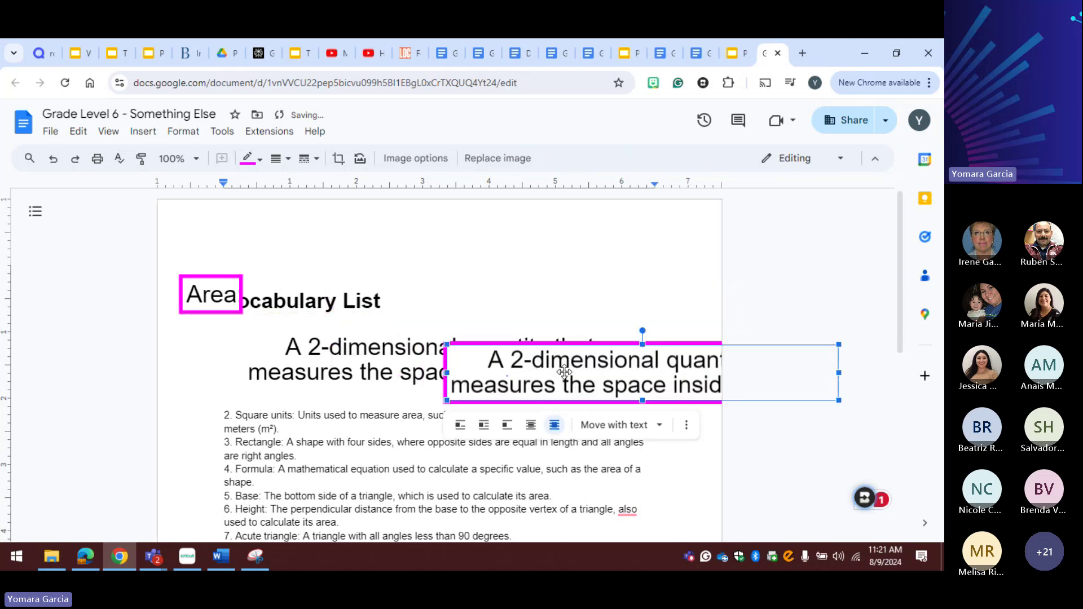
double_click(564, 372)
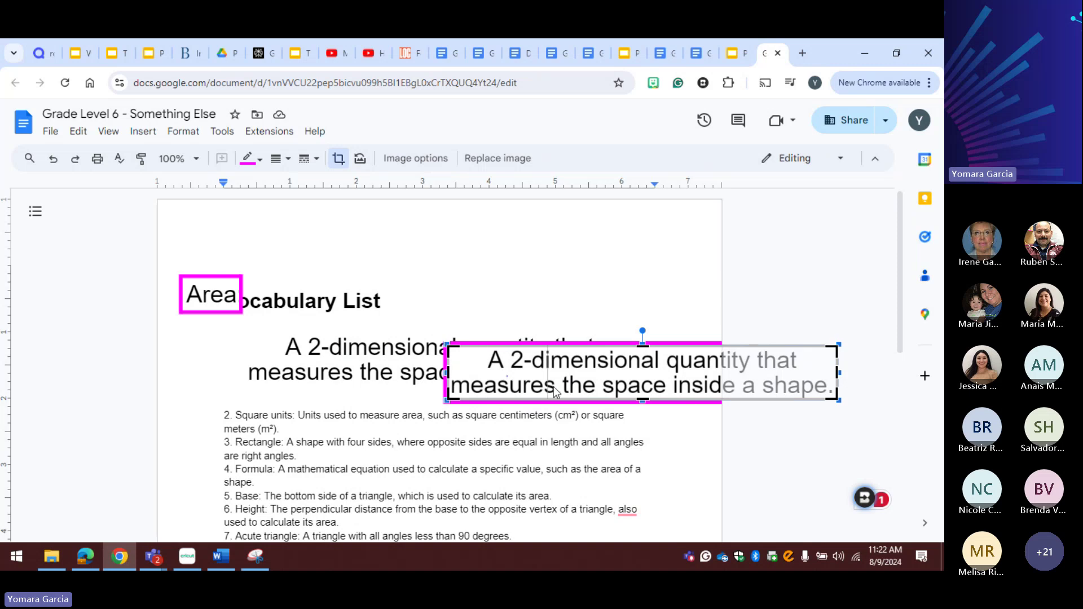
drag(449, 372, 551, 387)
click(53, 160)
click(564, 308)
Step: Arrange the bordered pieces with "Area" to the right of the Vocabulary List heading and its definition just below it
drag(599, 352, 478, 285)
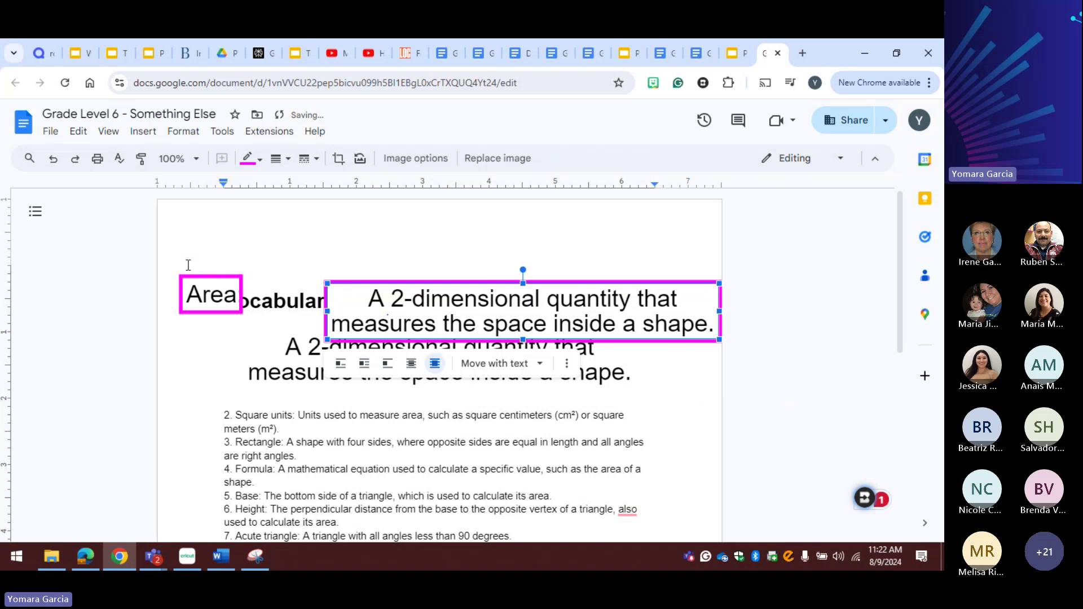
click(204, 278)
drag(204, 278, 272, 284)
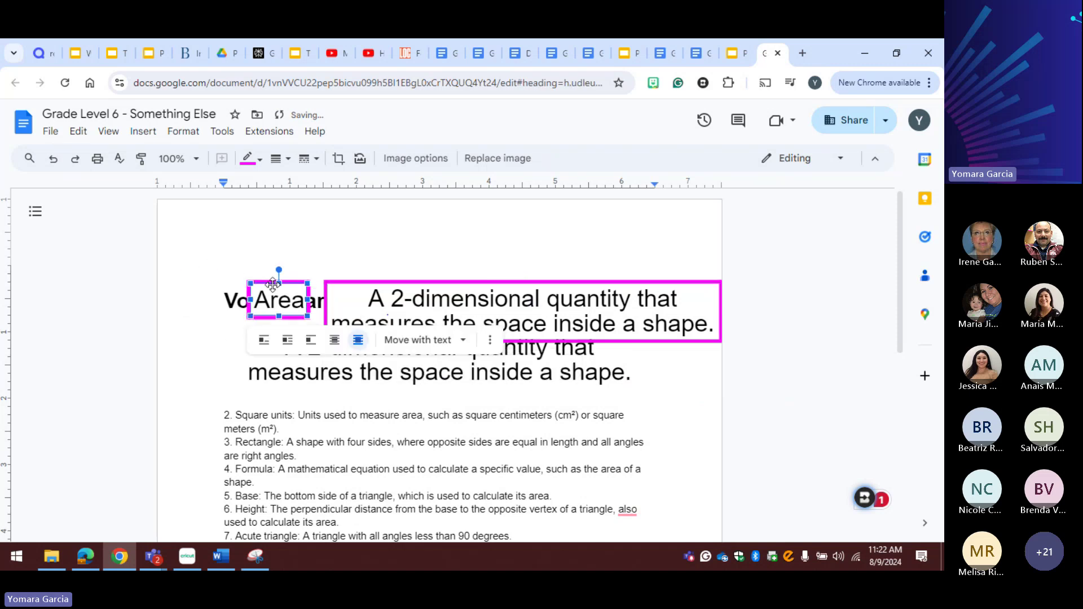
click(520, 290)
drag(521, 288, 523, 284)
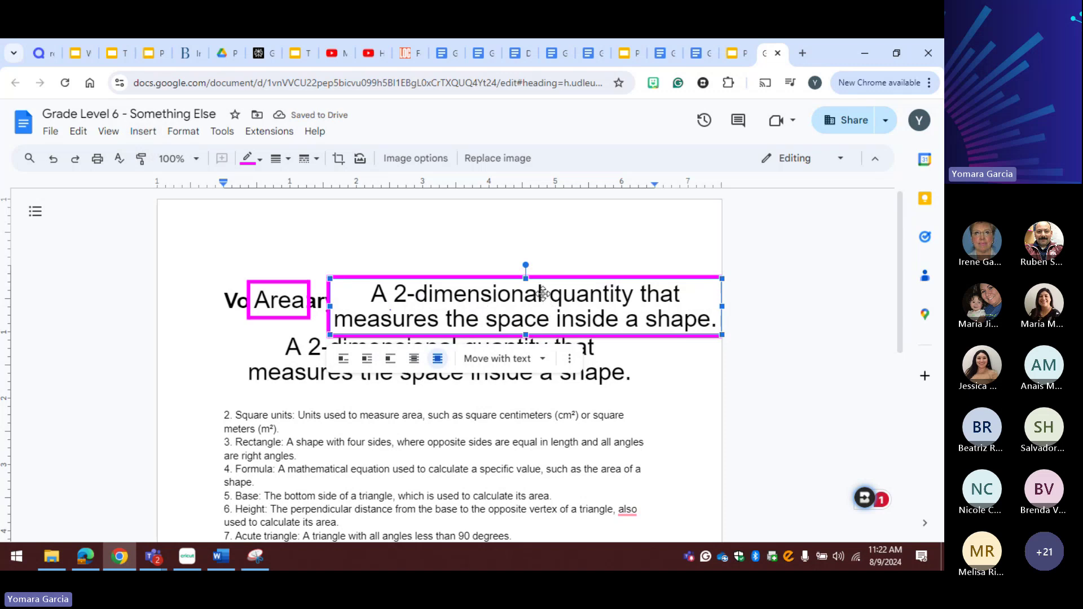
drag(262, 294, 517, 376)
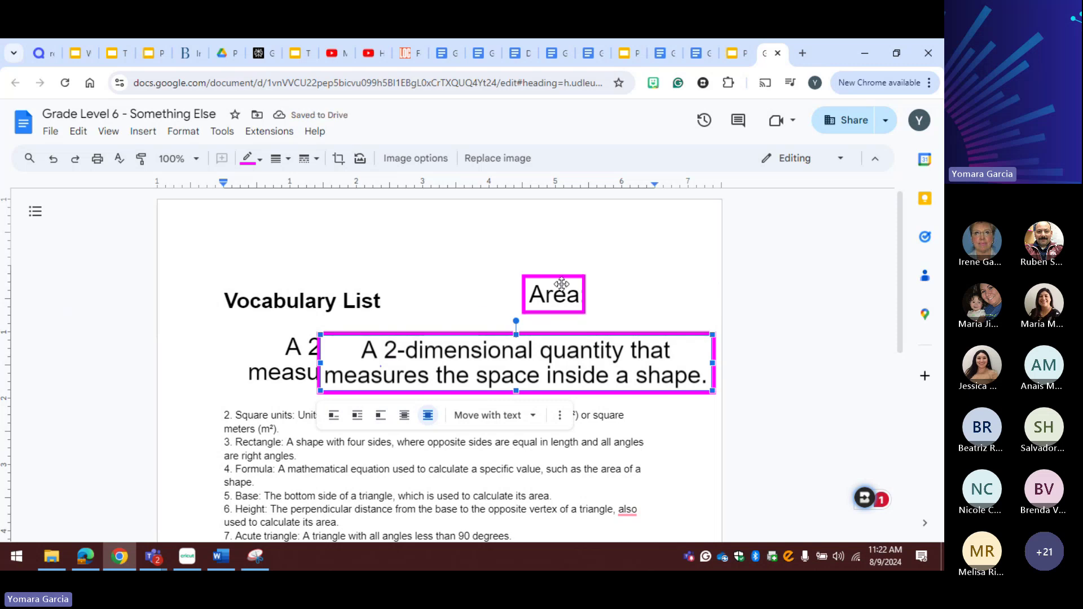
scroll(422, 458, down, 2)
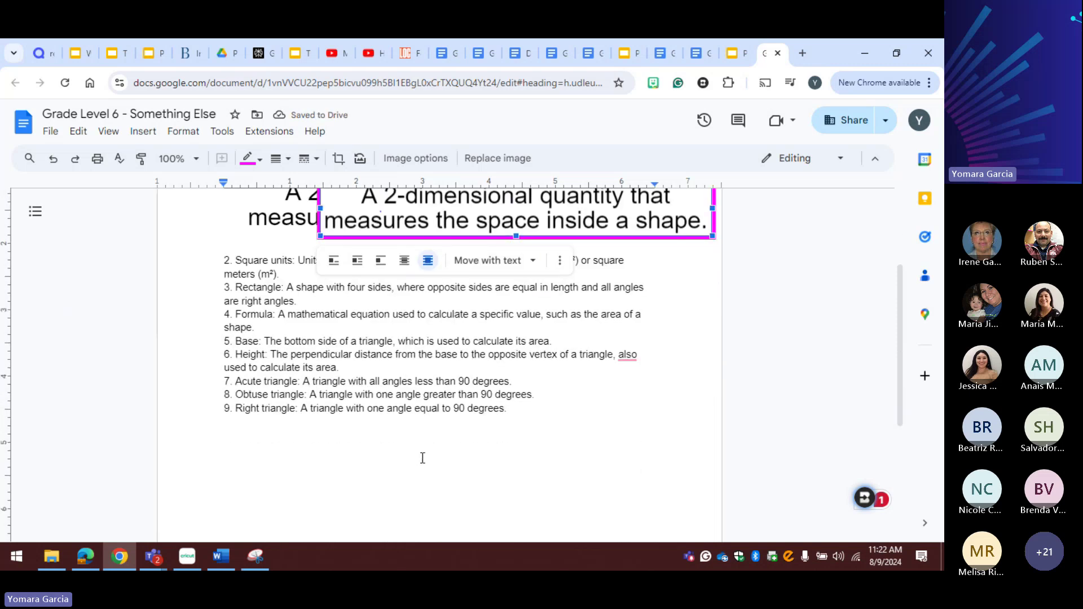
scroll(423, 458, up, 2)
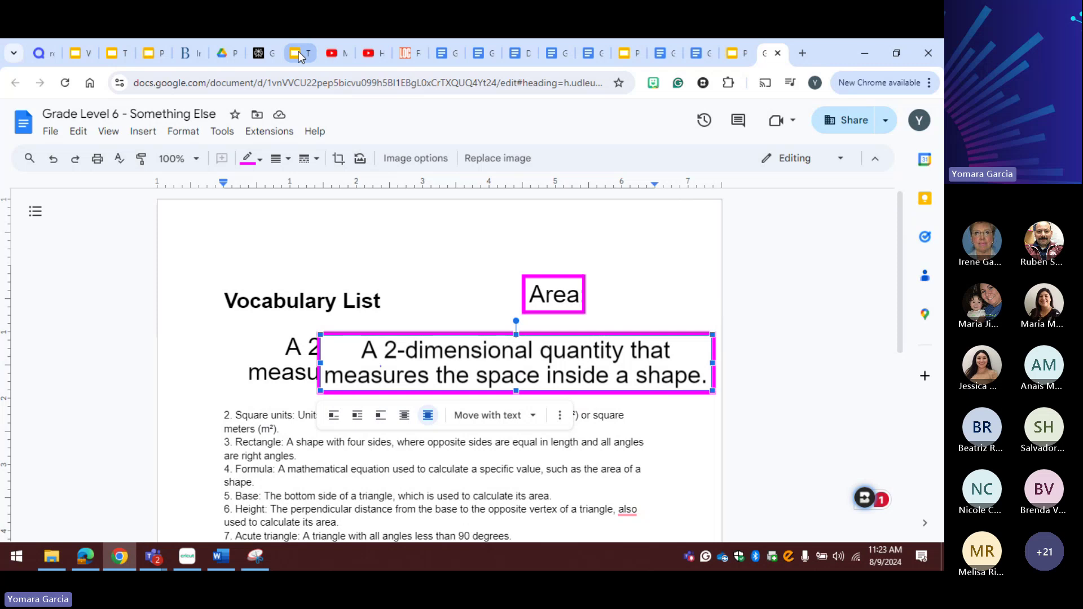
Step: Switch to the Tips and Tricks conference intro presentation and browse back through its earlier slides
mouse_move(299, 57)
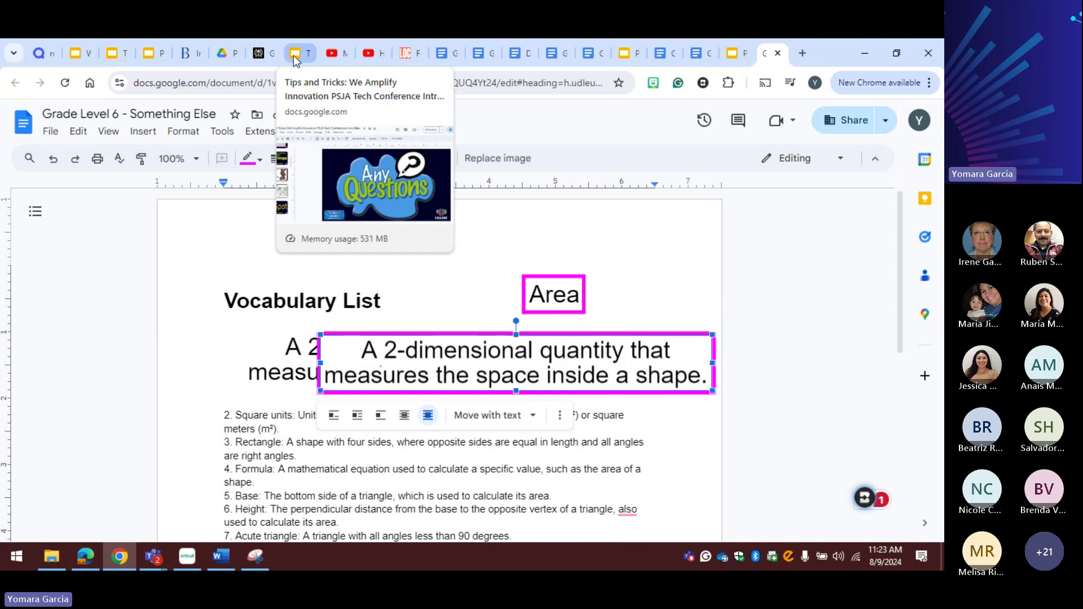
click(296, 57)
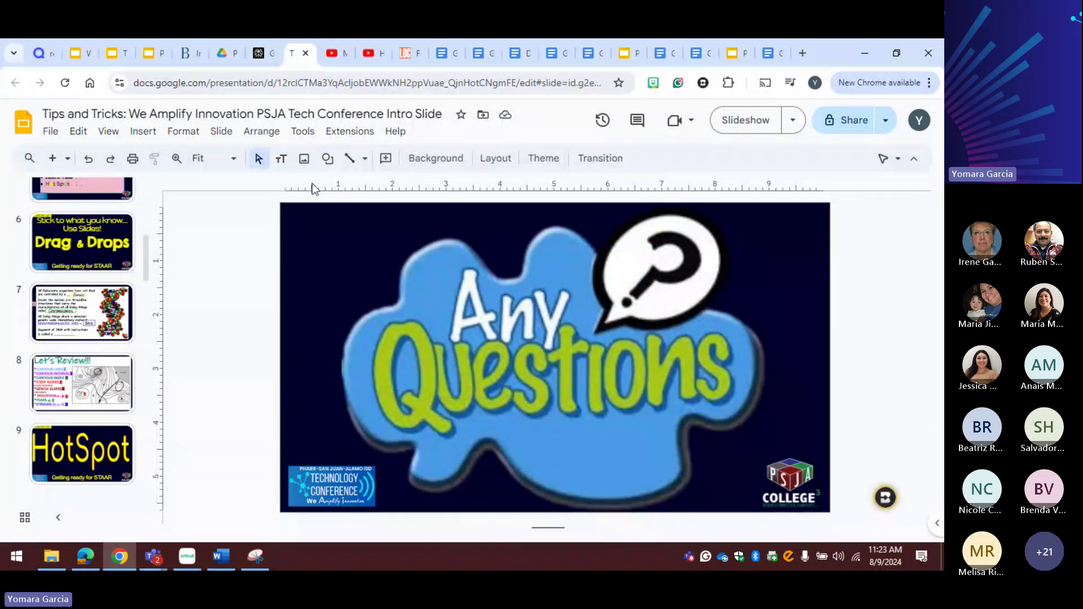
scroll(85, 353, up, 2)
scroll(84, 352, up, 3)
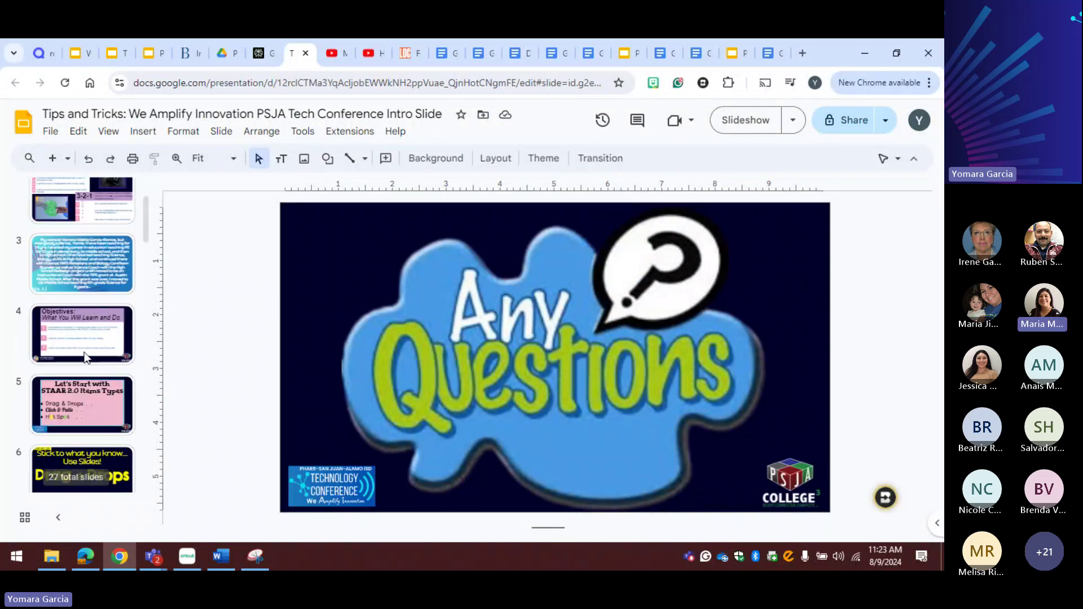
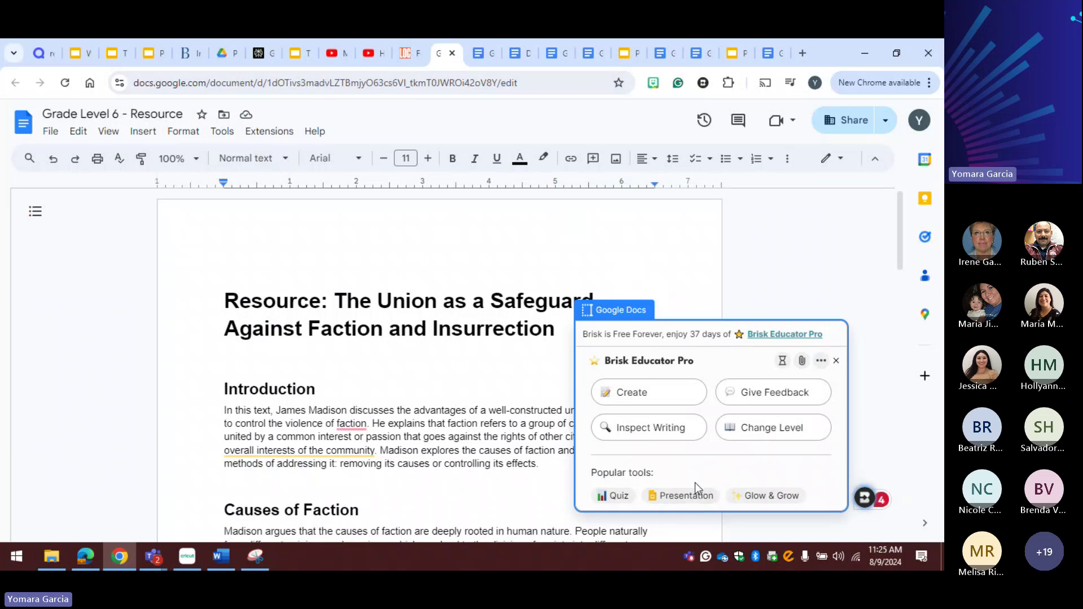
Step: Start creating a quiz with Brisk from the Grade Level 6 - Resource document on faction and insurrection
click(634, 393)
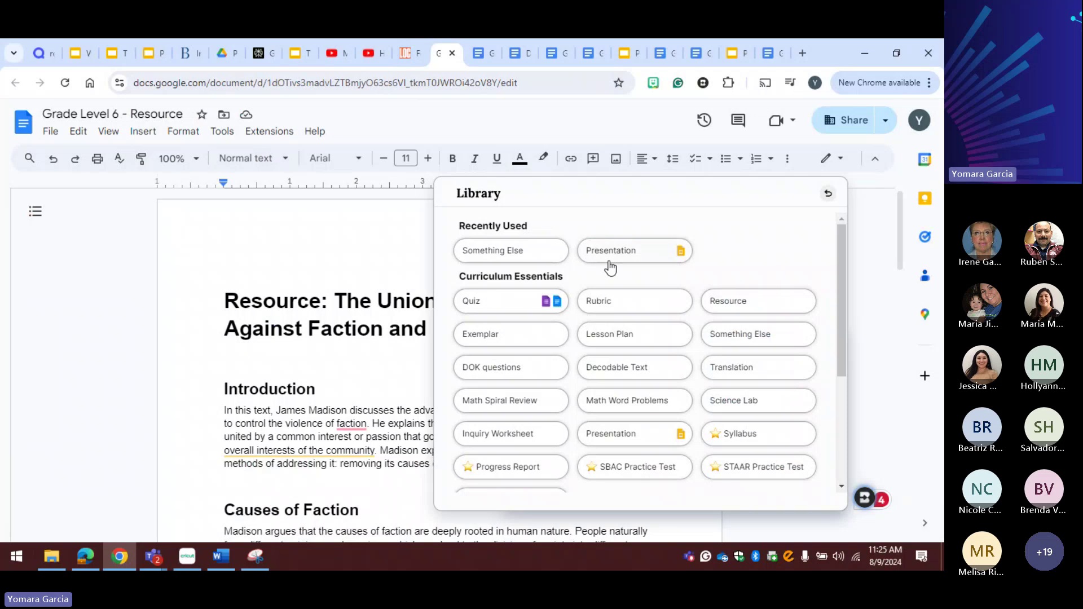
click(544, 300)
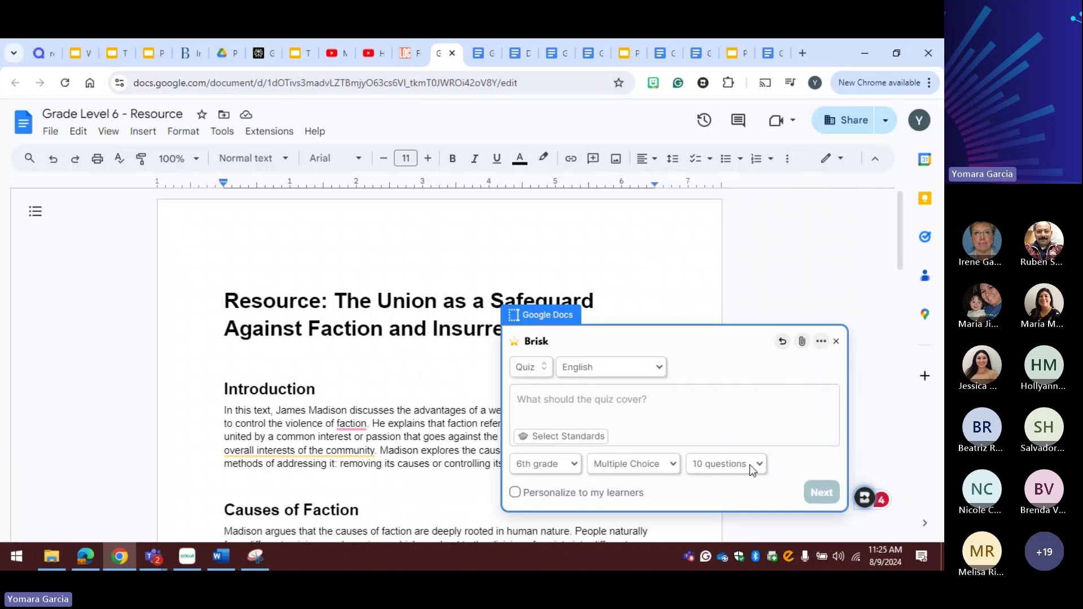
click(544, 371)
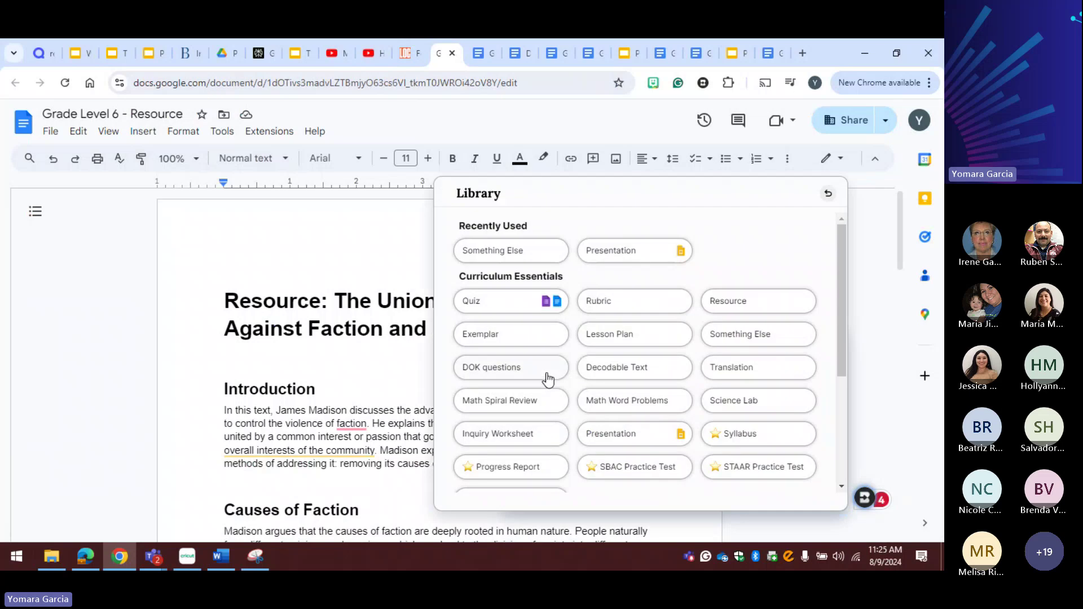
click(503, 306)
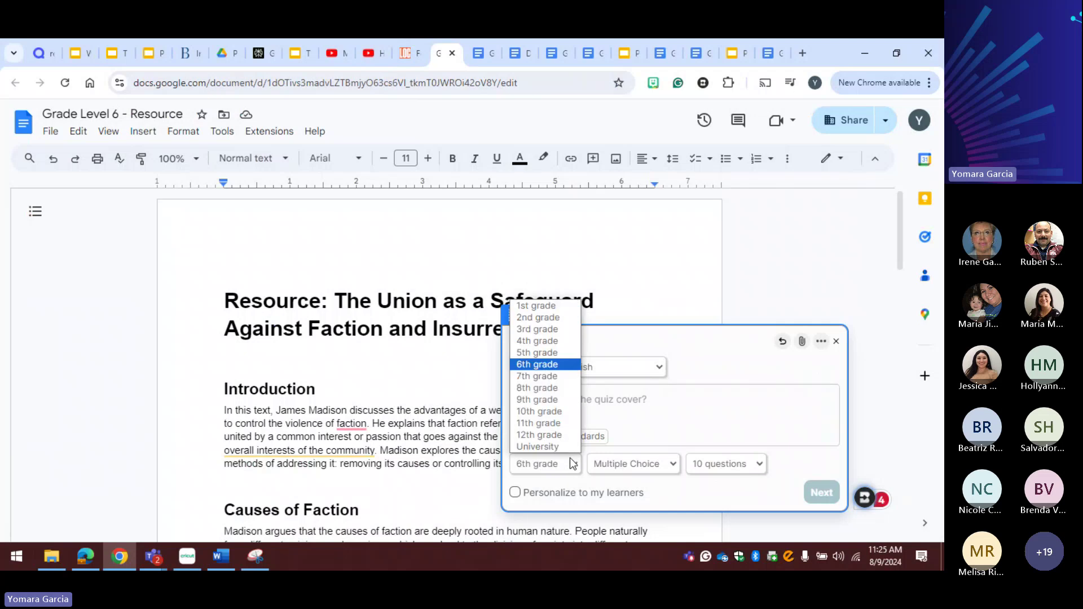
Step: Open the quiz's standards selection and filter it to Texas, Social studies, Eighth grade
click(579, 445)
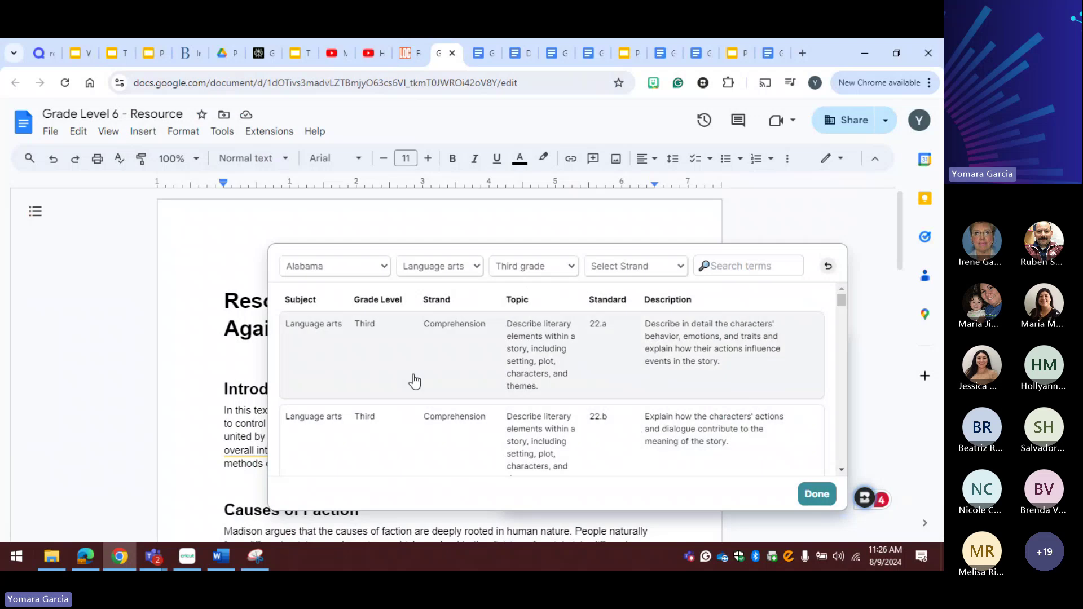
click(384, 275)
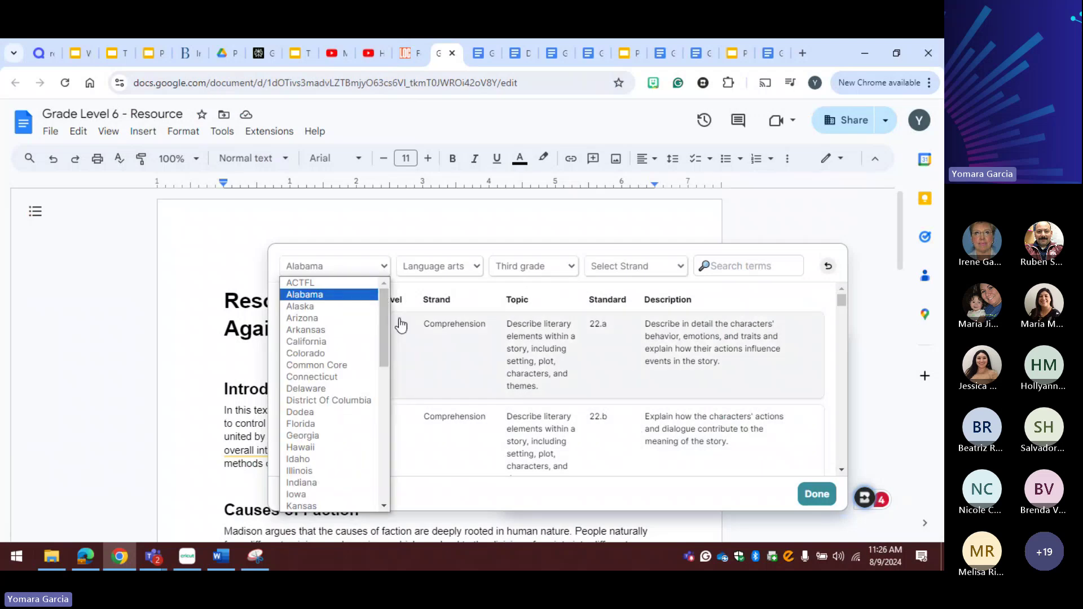
drag(381, 324, 382, 471)
click(315, 423)
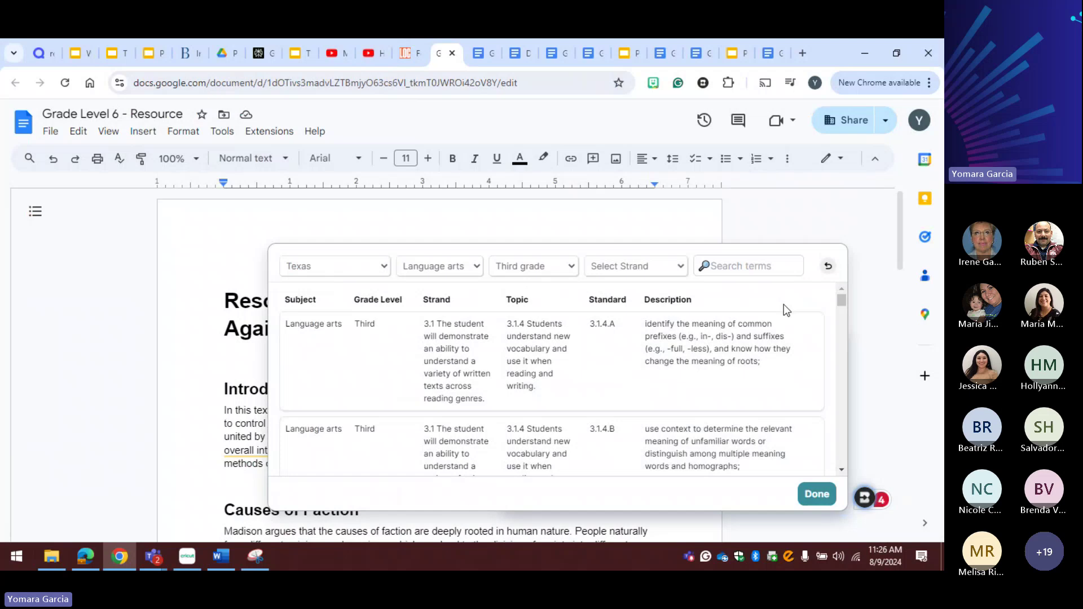
click(478, 268)
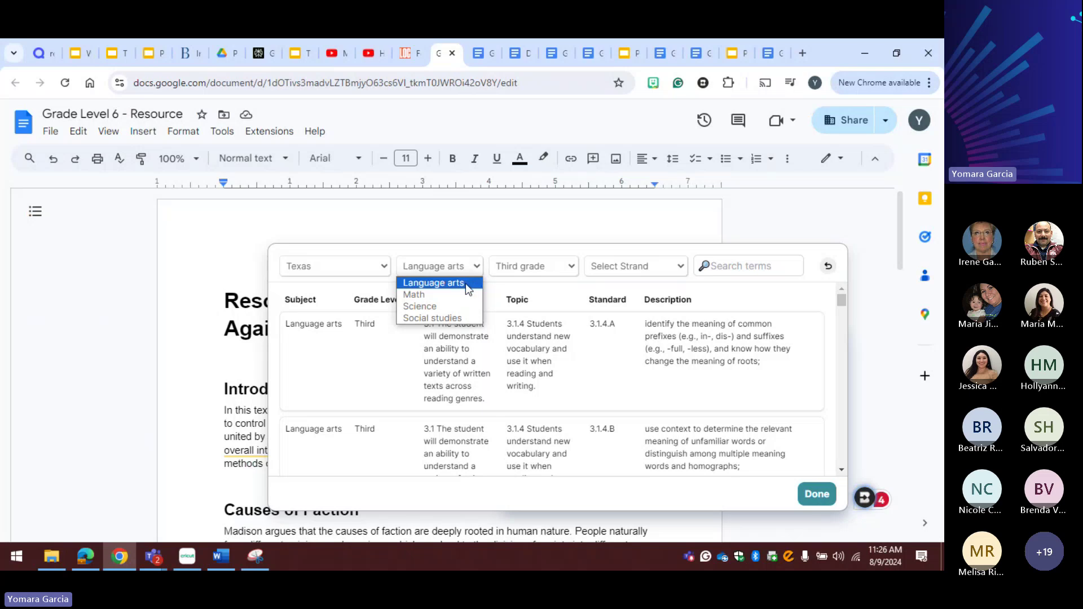
click(458, 318)
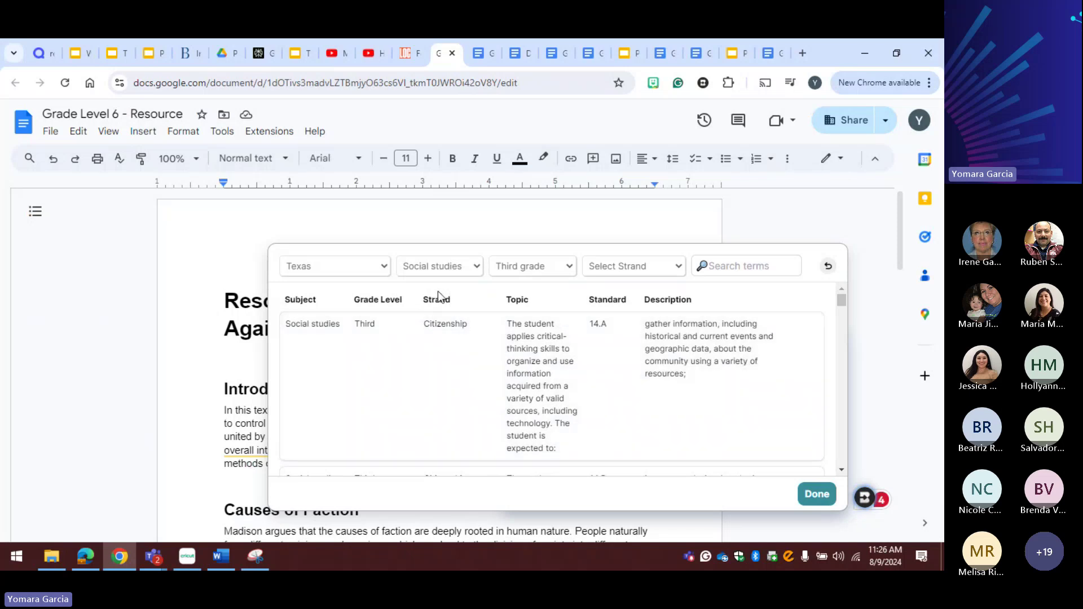
click(569, 269)
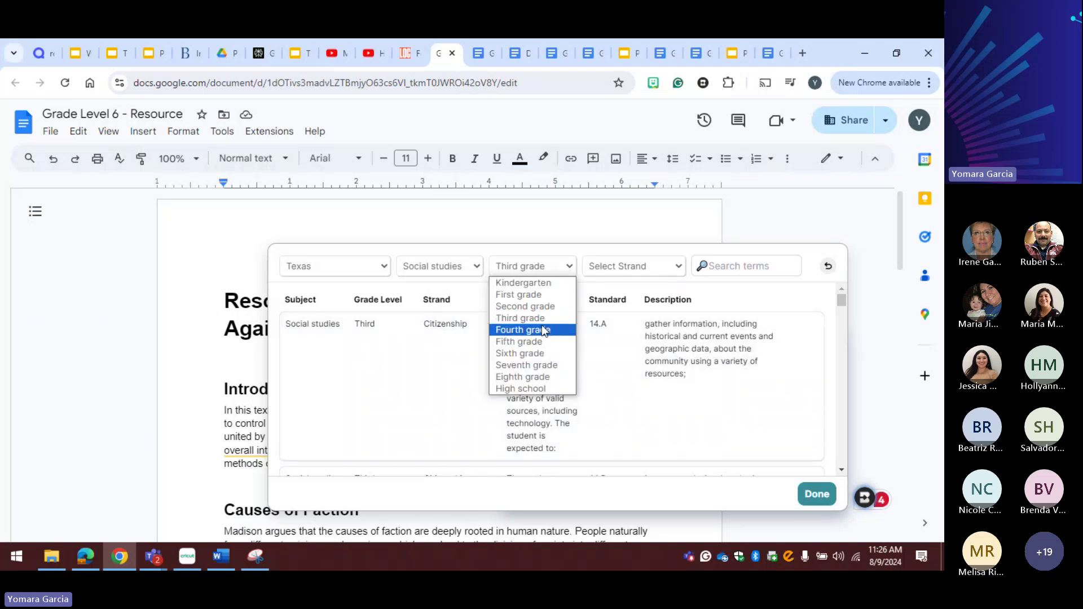
click(539, 377)
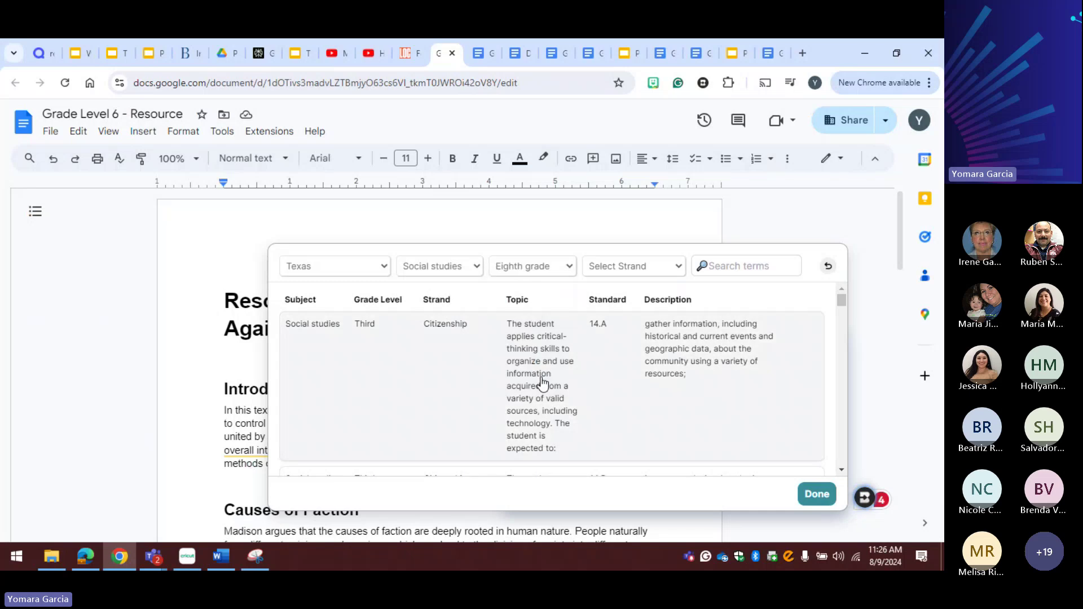
Step: Narrow the quiz standards to the Social studies skills strand, browse the list, and finish the standards selection
click(668, 271)
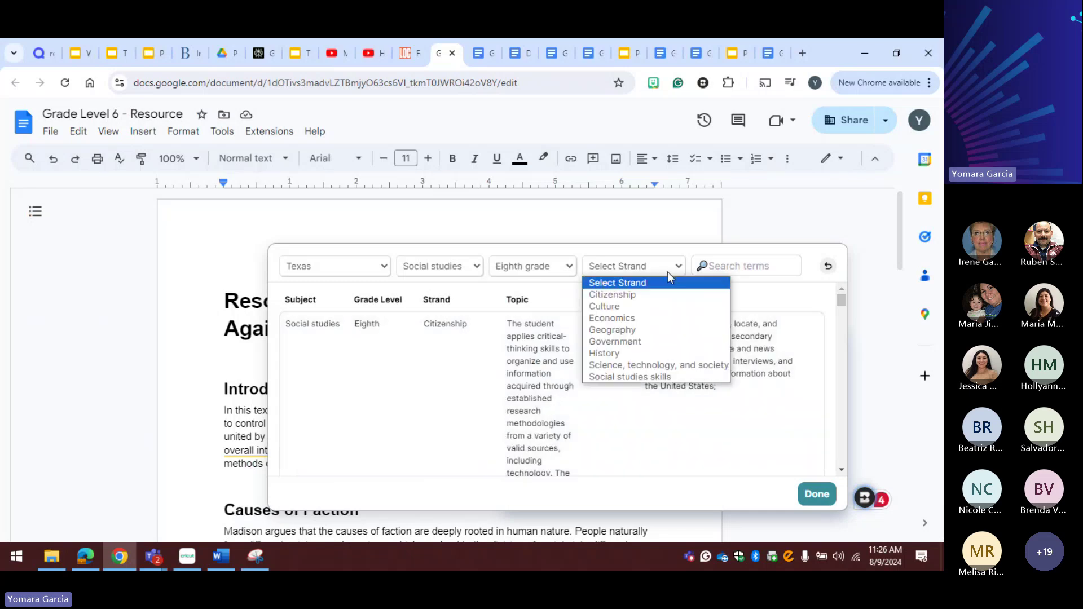
click(668, 272)
click(671, 269)
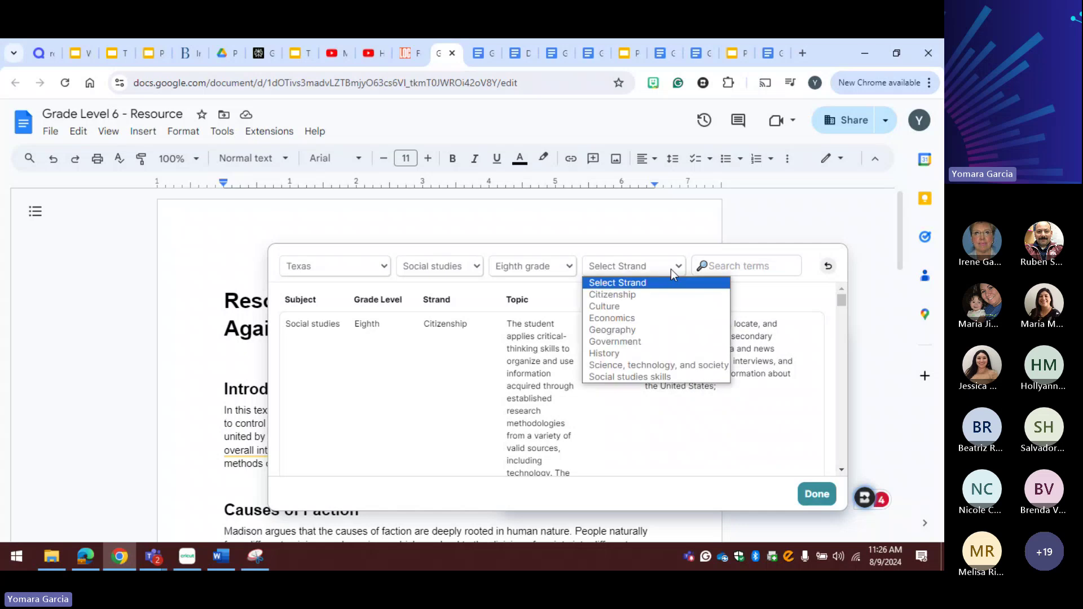
click(667, 377)
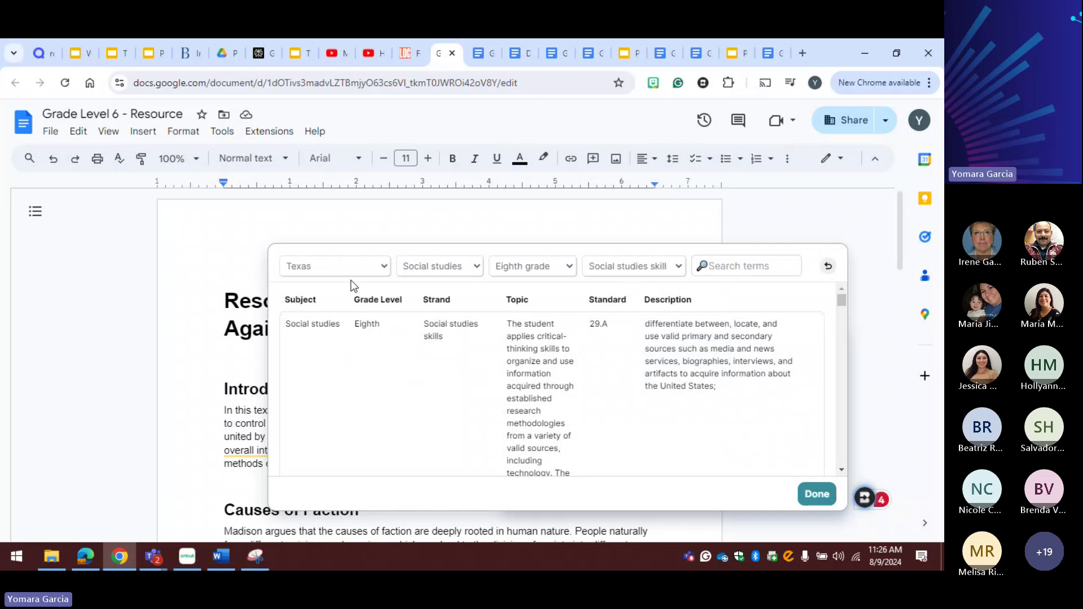
scroll(587, 361, down, 10)
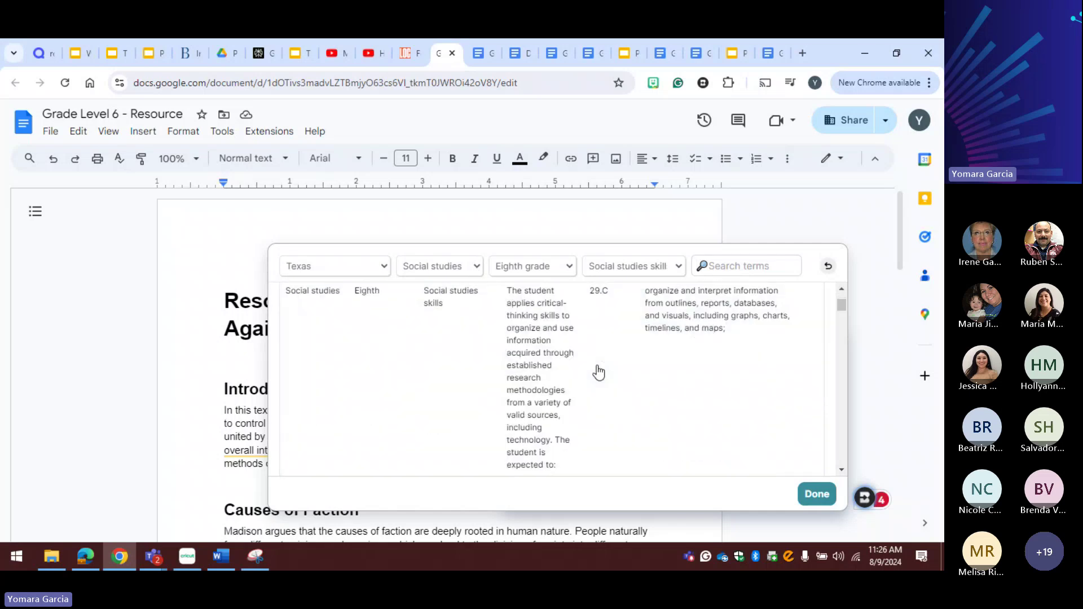
scroll(599, 372, down, 15)
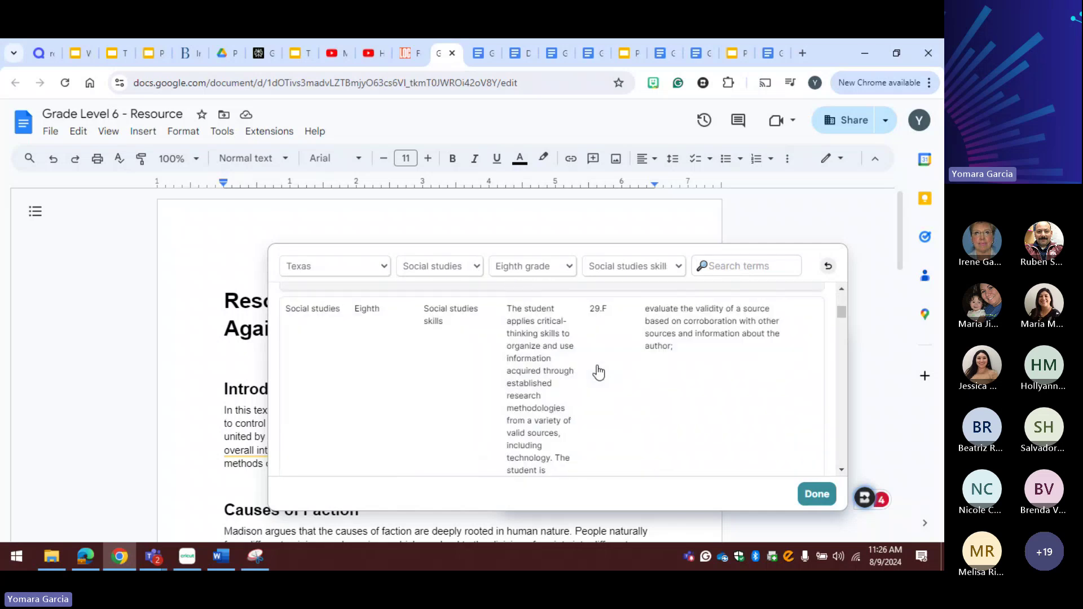
scroll(599, 372, down, 15)
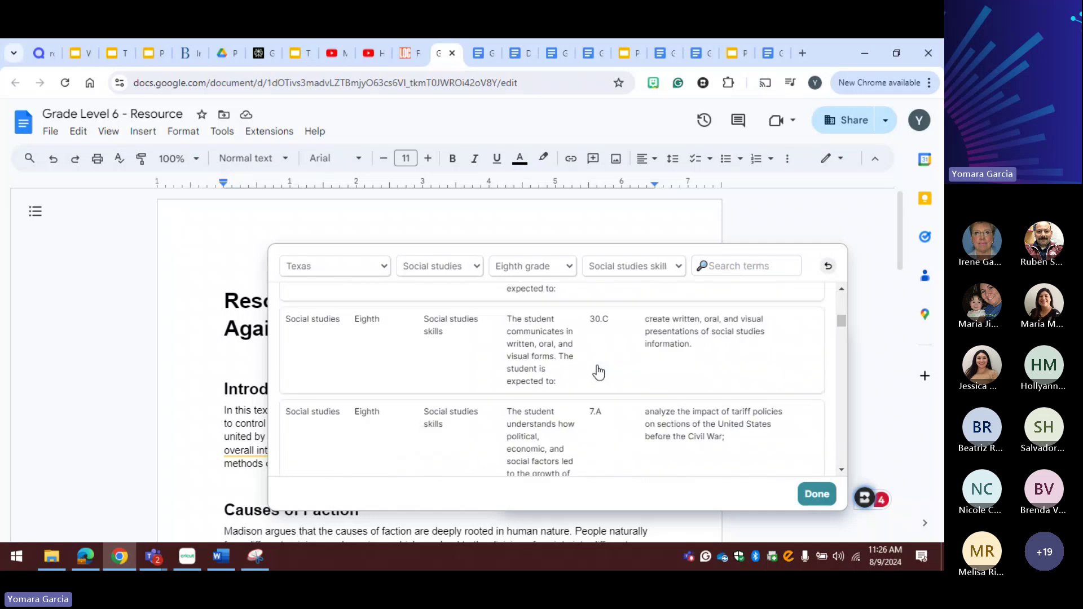
click(816, 495)
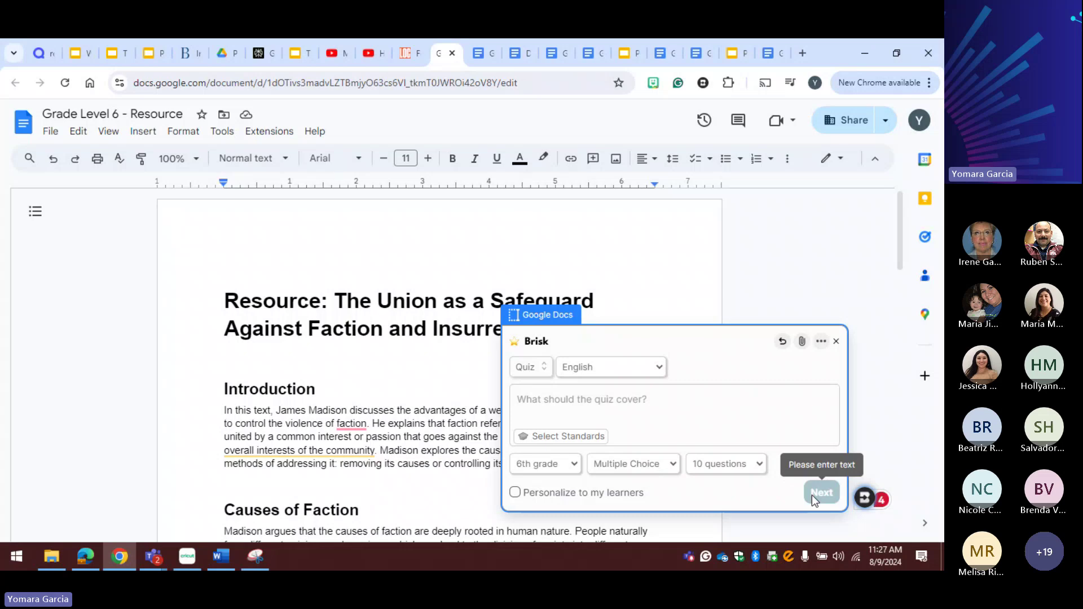
Step: Set the quiz topic to "Federalist 1" and have Brisk generate the quiz in a new Google Form
click(584, 414)
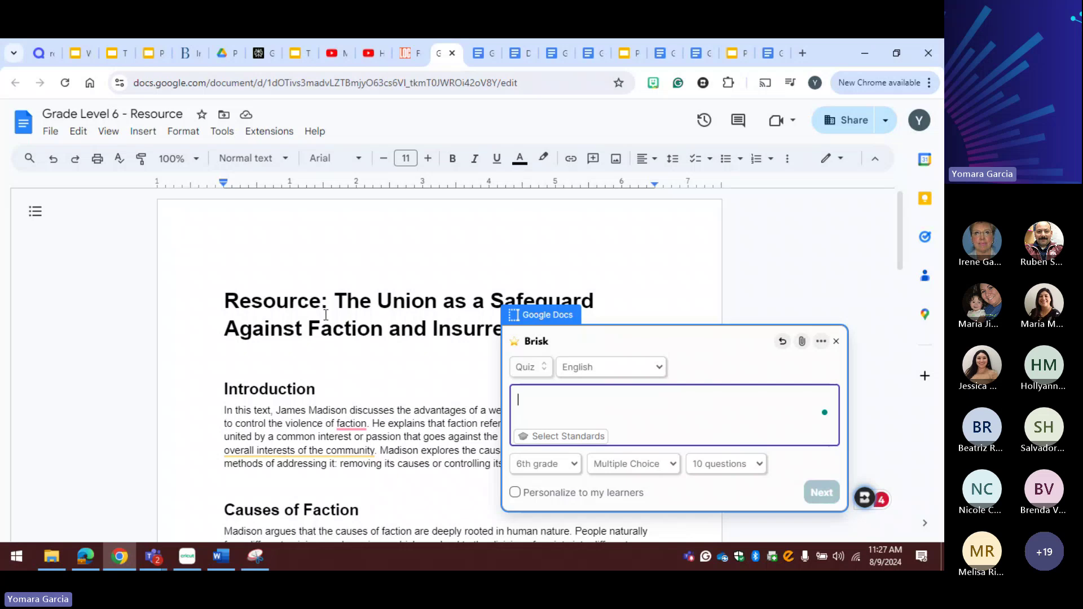
scroll(326, 315, down, 3)
scroll(326, 315, up, 3)
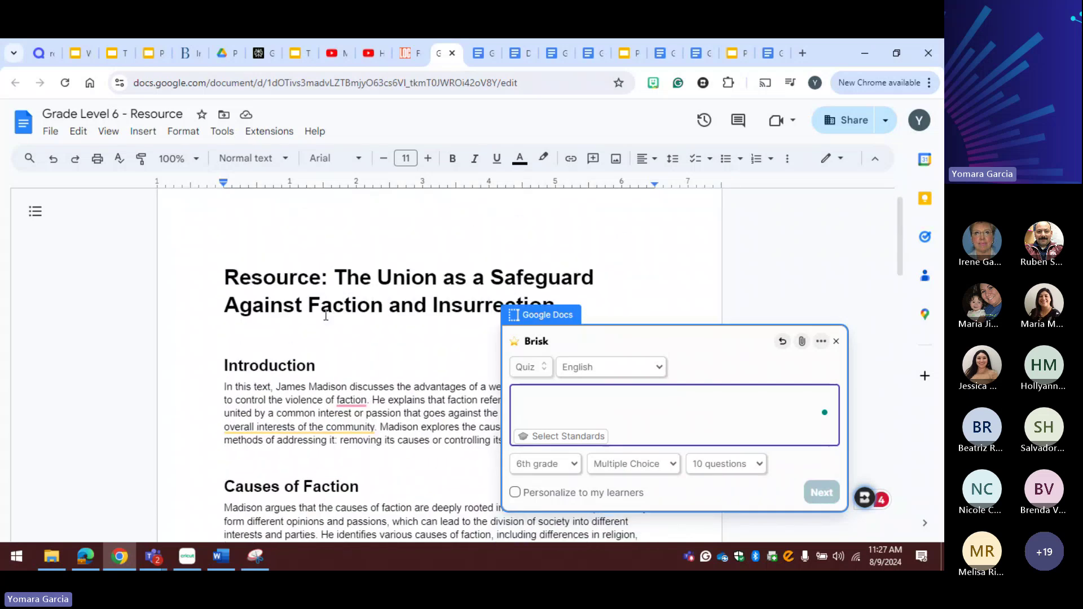
text(Federalist 1)
key(Return)
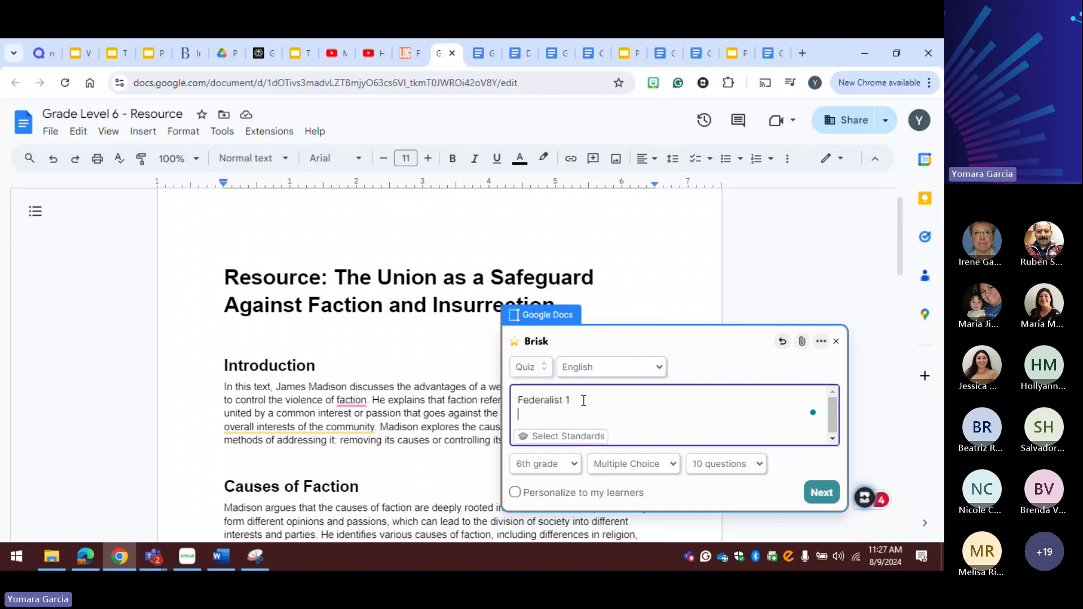
click(821, 493)
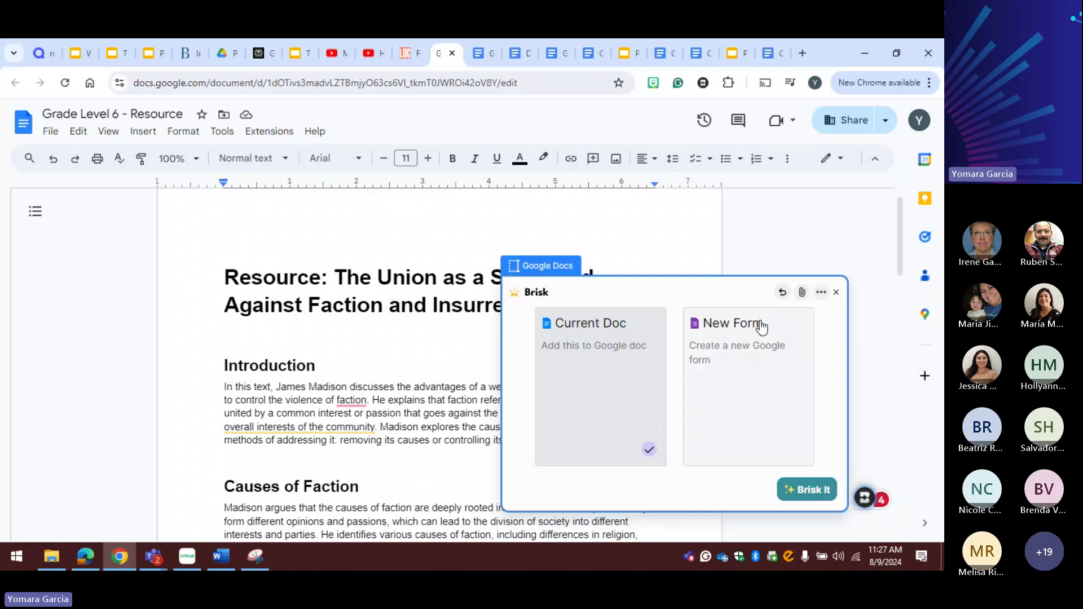
click(758, 338)
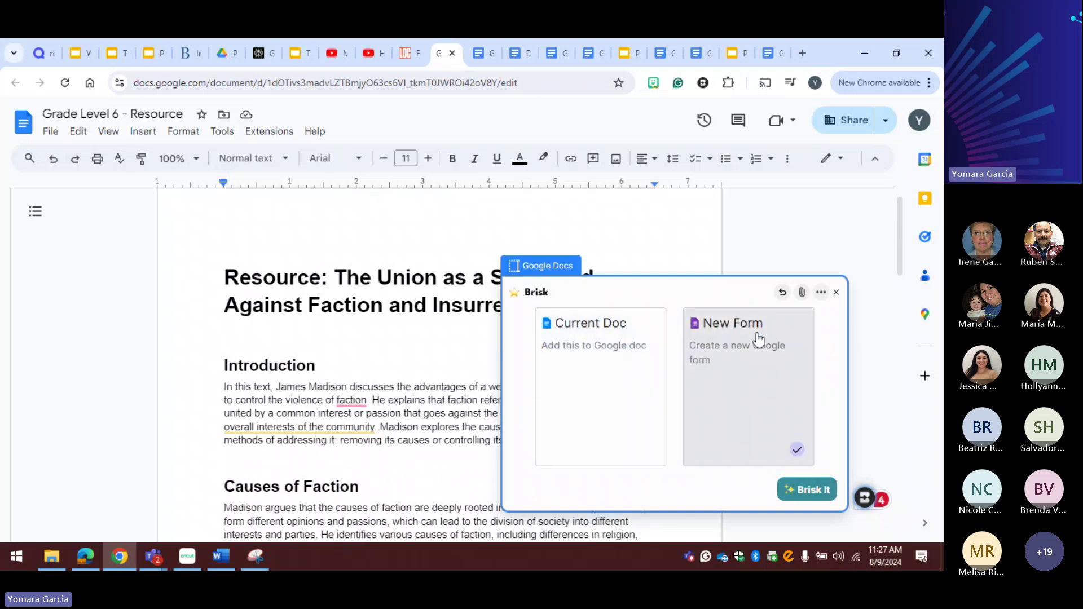
click(803, 494)
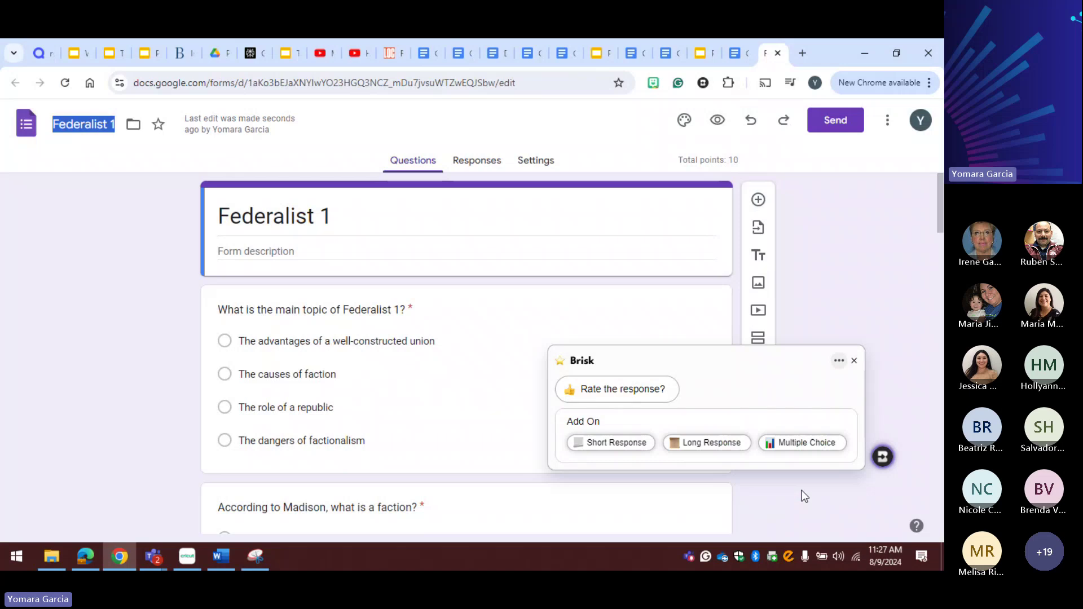
Step: Review the generated Federalist 1 quiz questions on the definition and causes of faction
scroll(510, 433, down, 7)
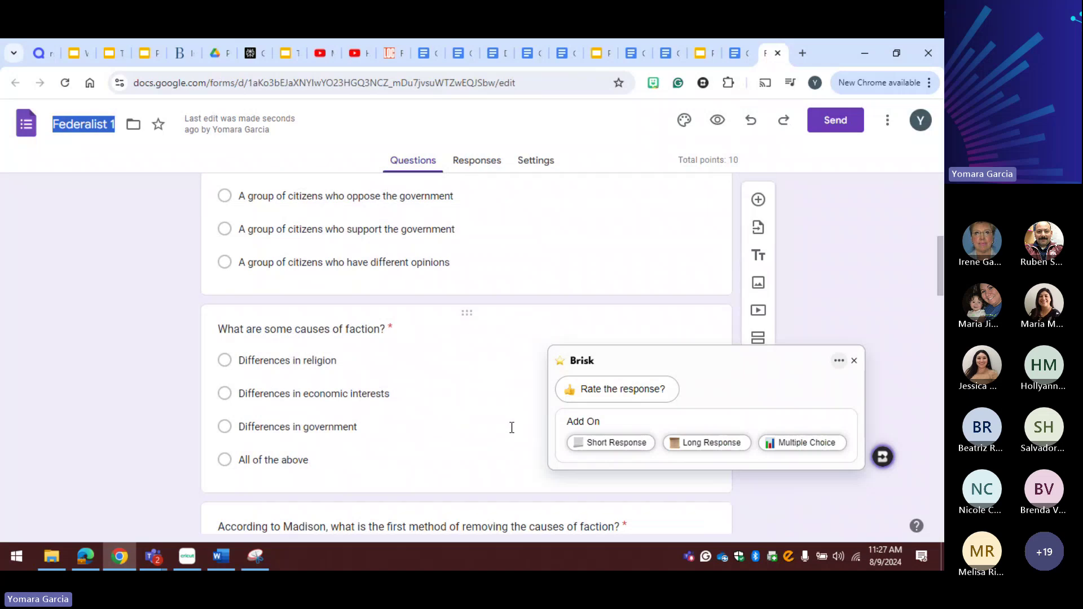
scroll(412, 421, down, 3)
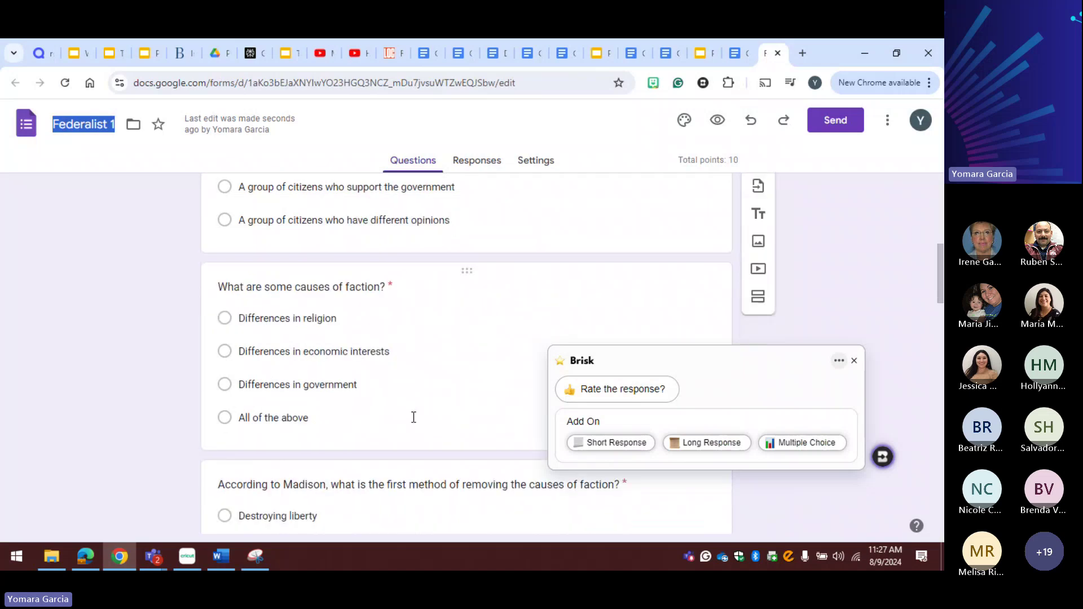
scroll(412, 417, up, 4)
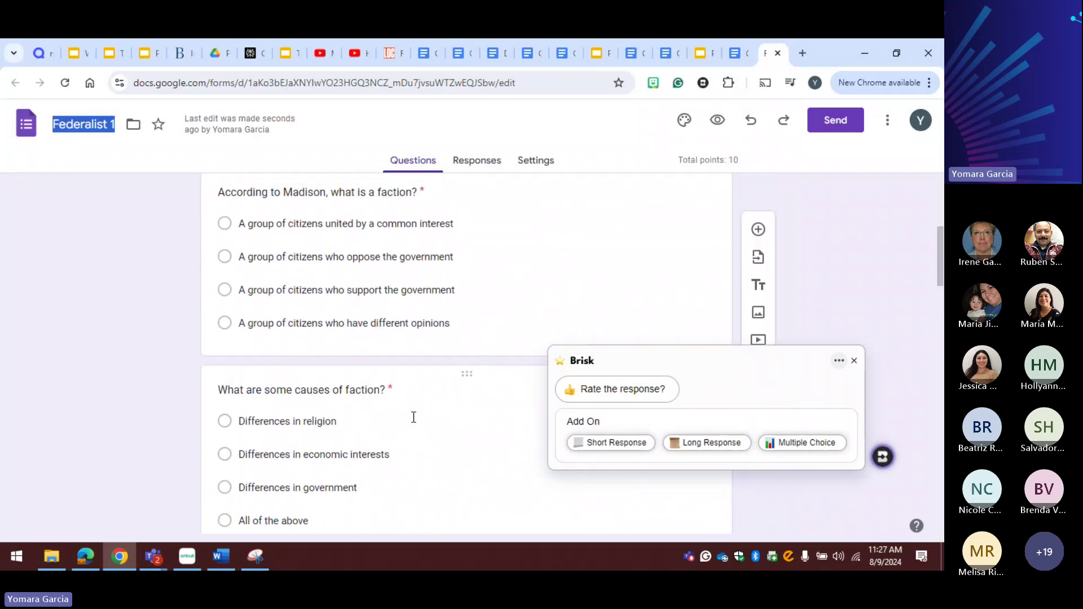
scroll(412, 417, down, 1)
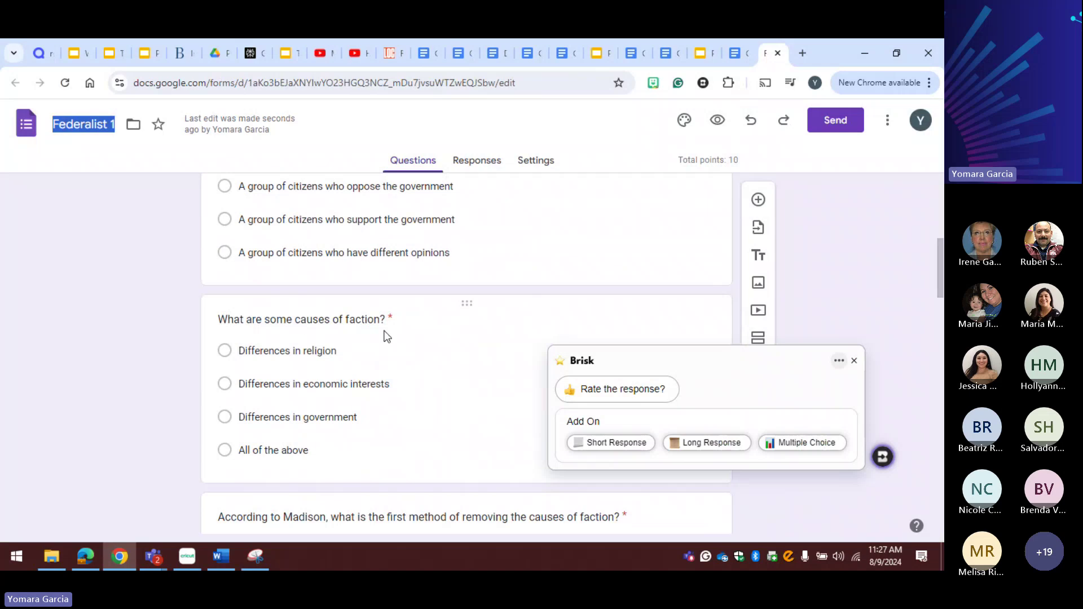
scroll(447, 461, down, 3)
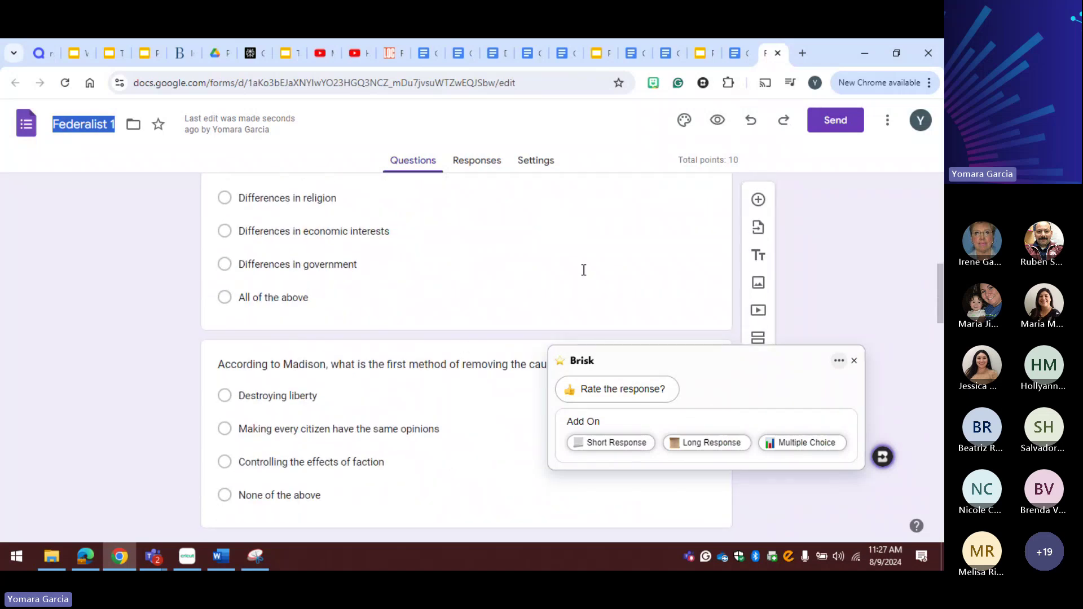
Step: Return to the Grade Level 6 - Resource document and start creating DOK questions with Brisk
click(737, 54)
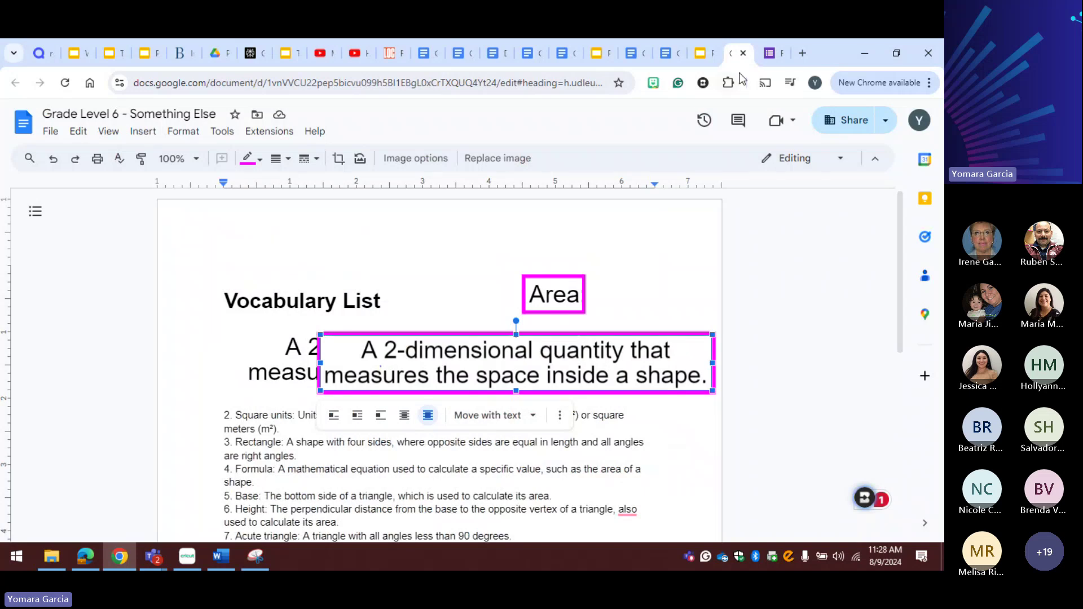
click(421, 50)
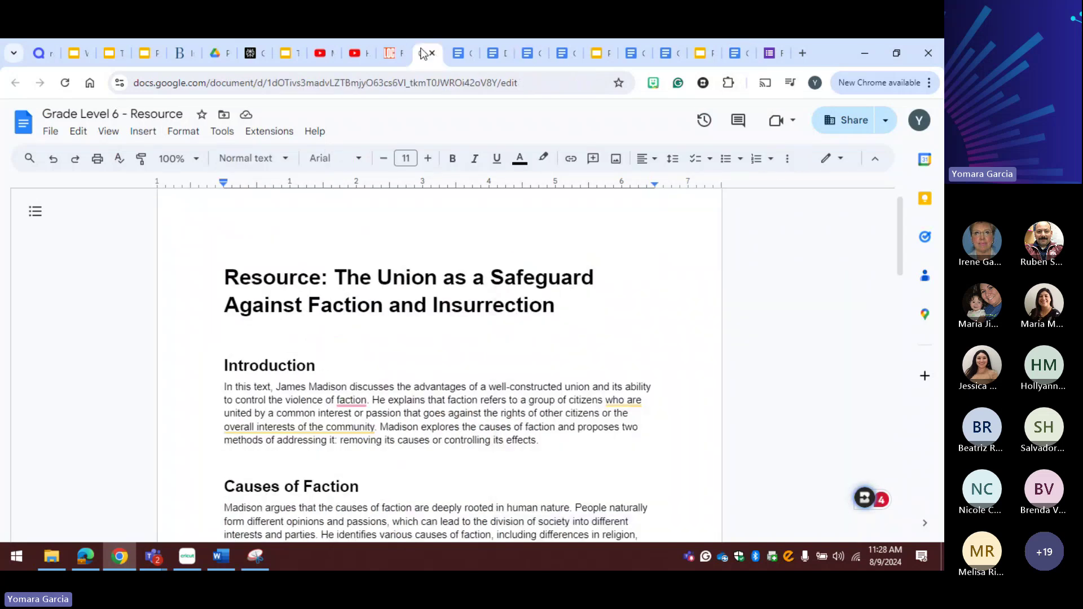
click(865, 498)
click(648, 397)
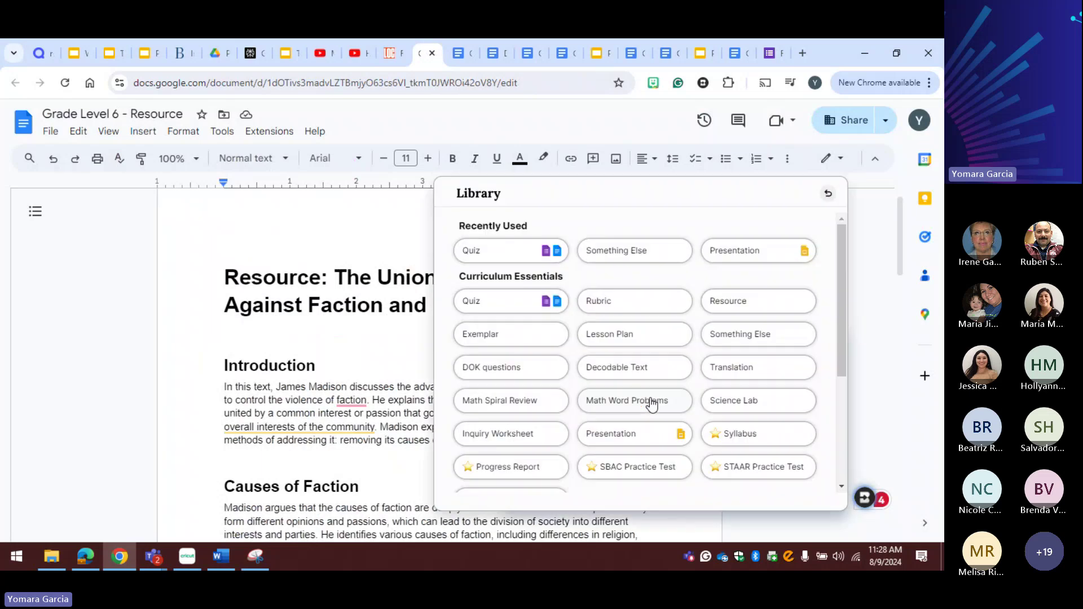
click(522, 373)
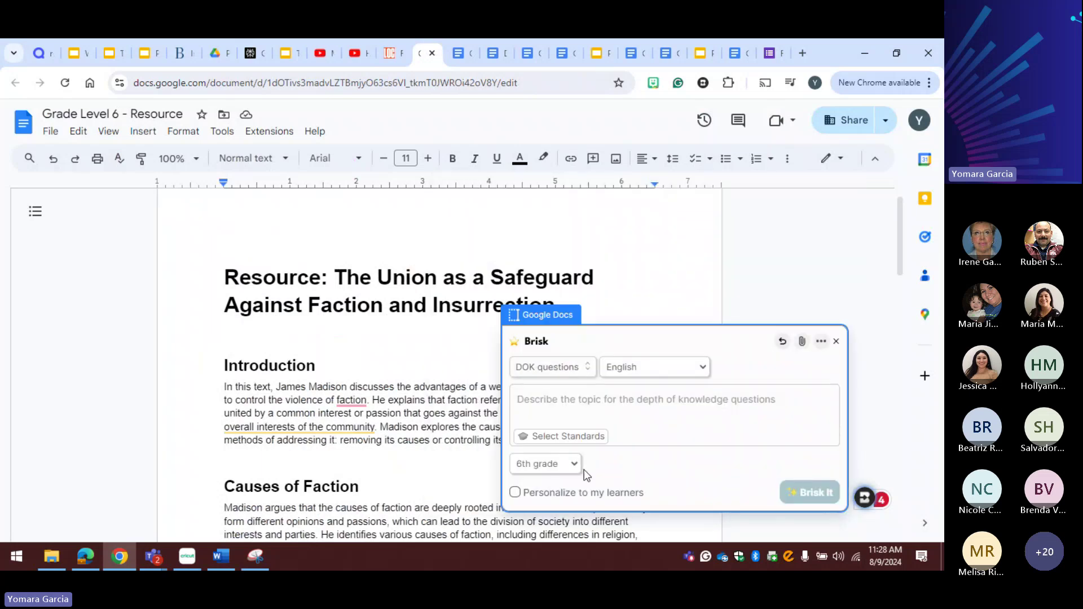
Step: Set the DOK questions to 8th grade and enter "federalist 1" as their topic
click(576, 465)
click(546, 388)
click(583, 407)
text(f)
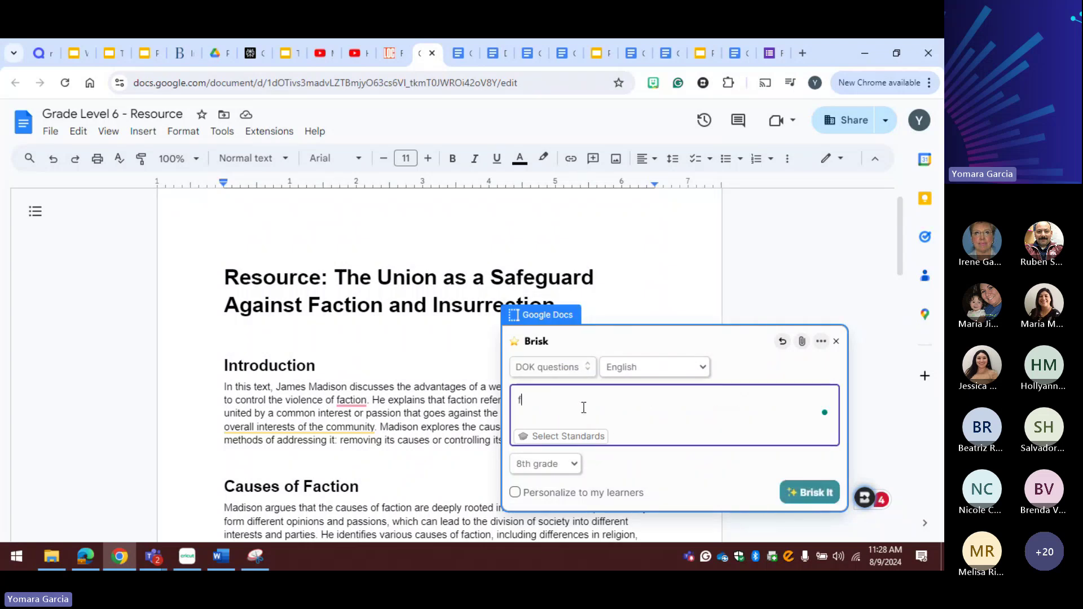
text(edera)
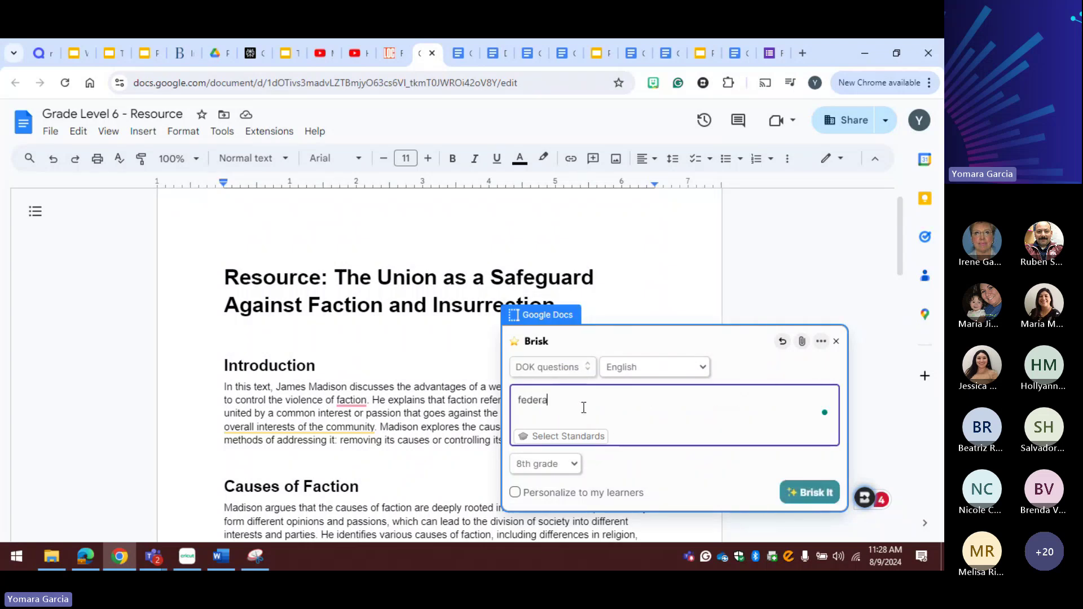
text(list 1)
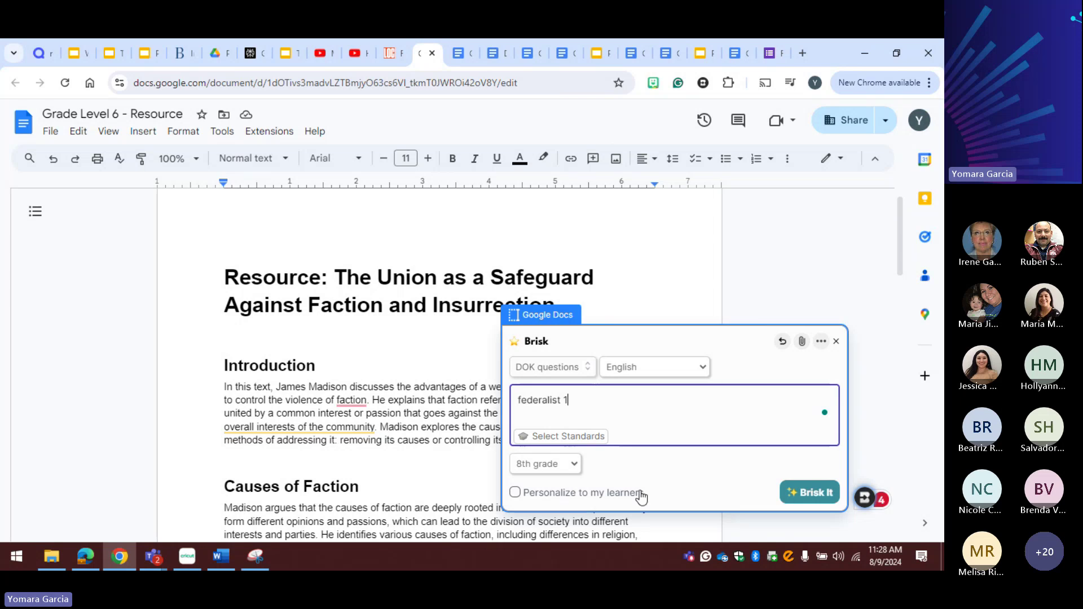
Step: Check the standards selection for the DOK questions, close it, and generate the questions in the document
click(602, 440)
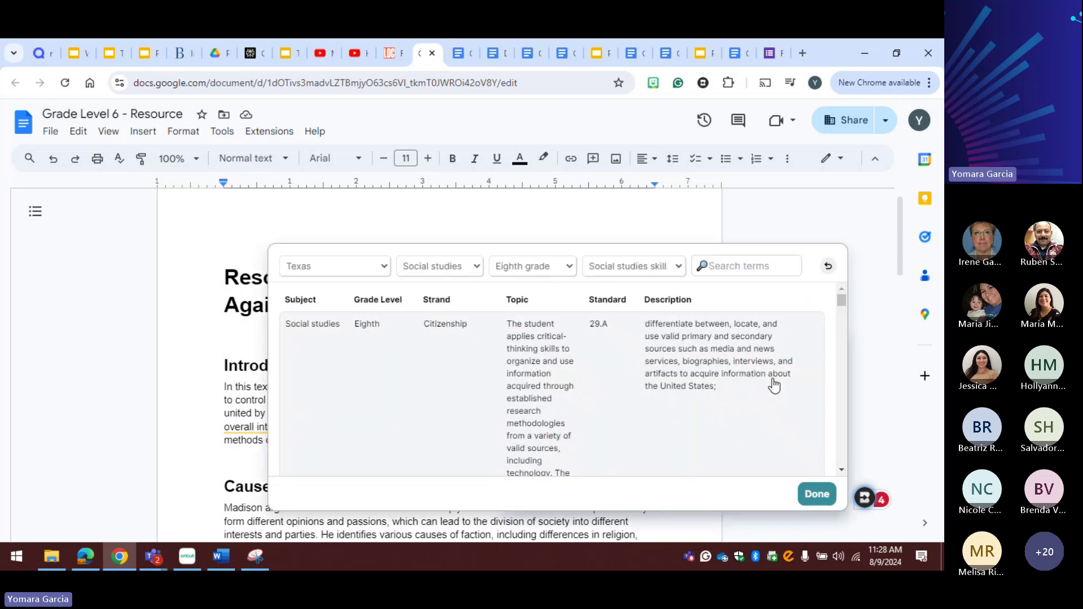
click(816, 495)
click(815, 493)
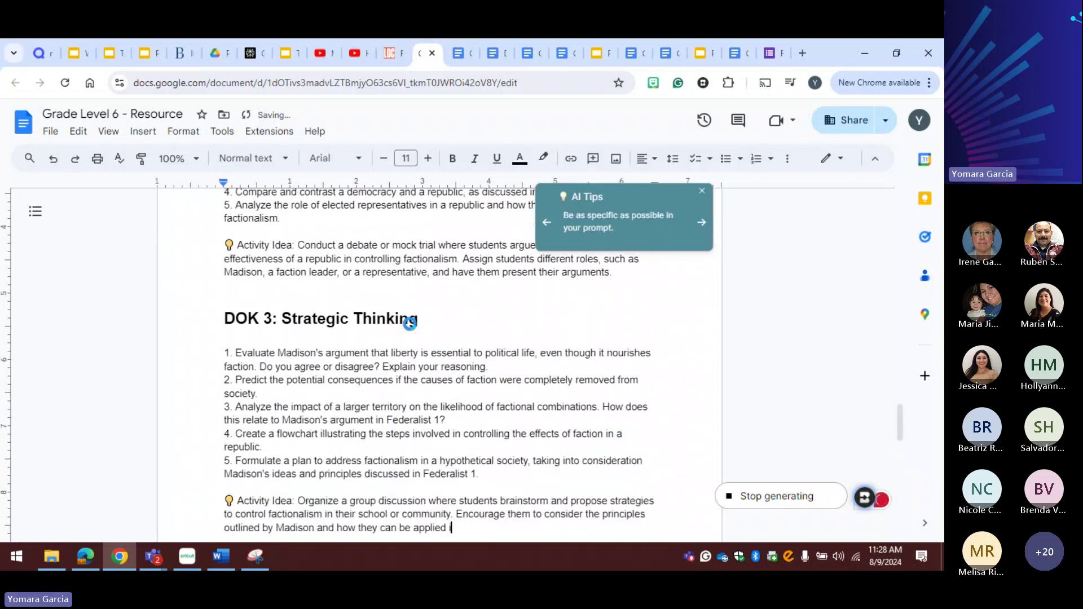
Step: Return to the Federalist 1 form and examine its quiz settings for grade release, Locked mode, respondent visibility and point values
click(773, 54)
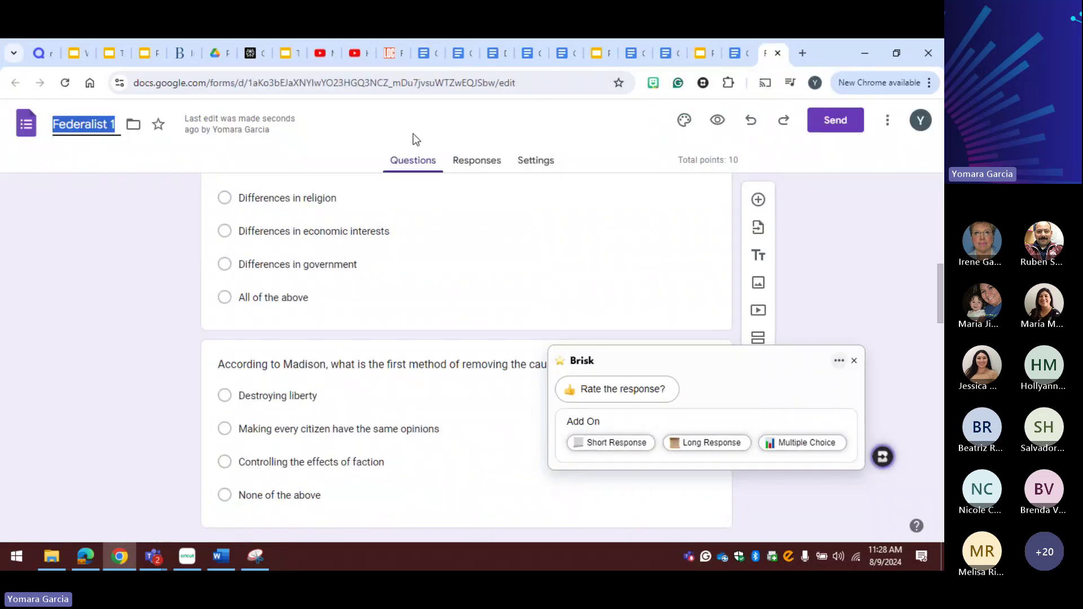
scroll(404, 309, down, 2)
scroll(404, 309, up, 4)
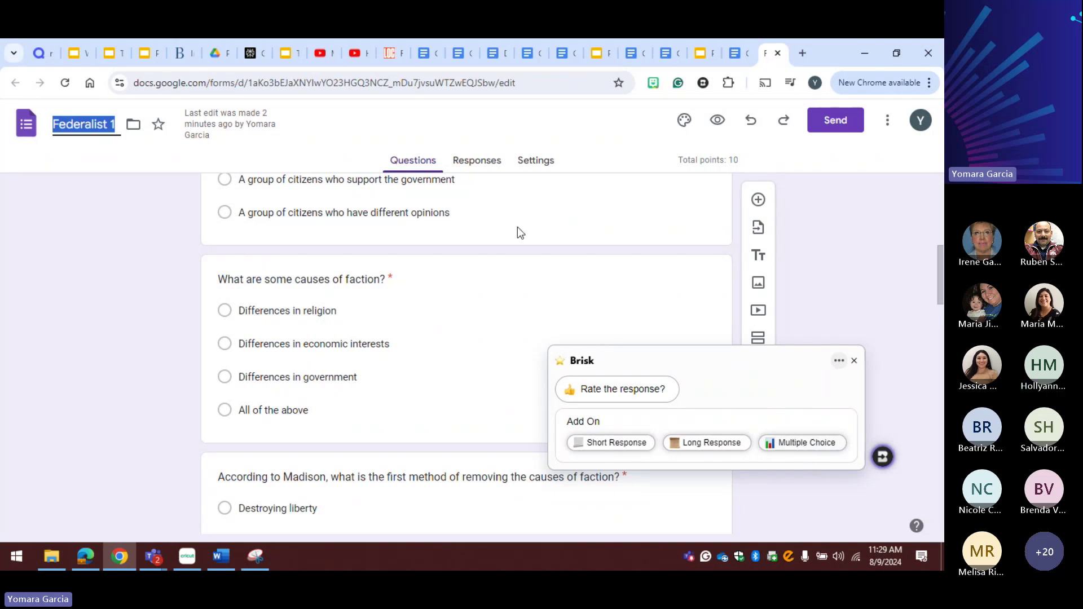
click(536, 162)
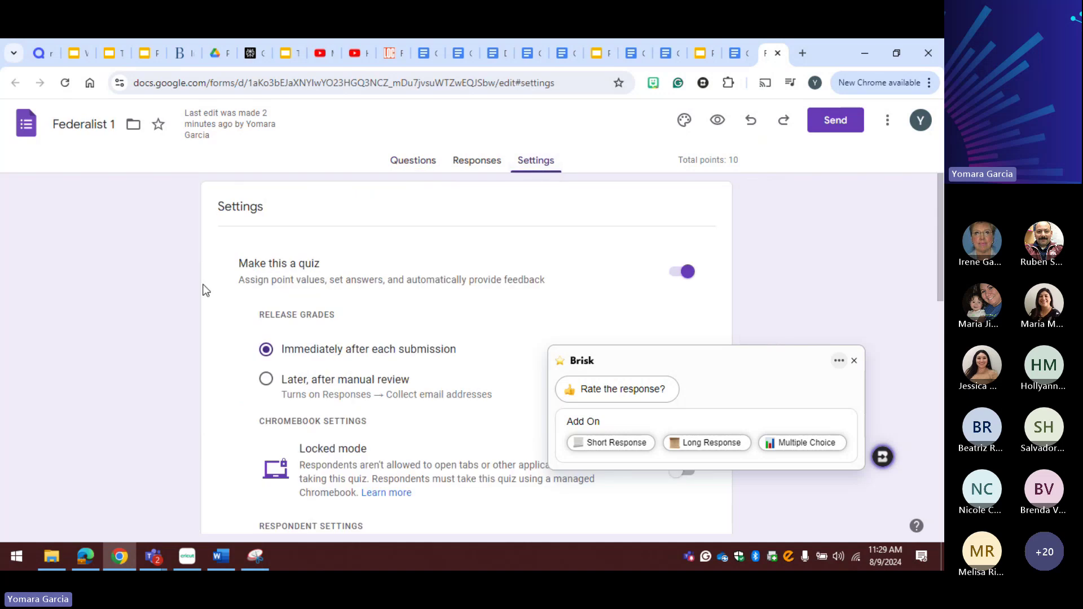
scroll(337, 388, down, 2)
scroll(337, 388, up, 1)
scroll(338, 391, down, 1)
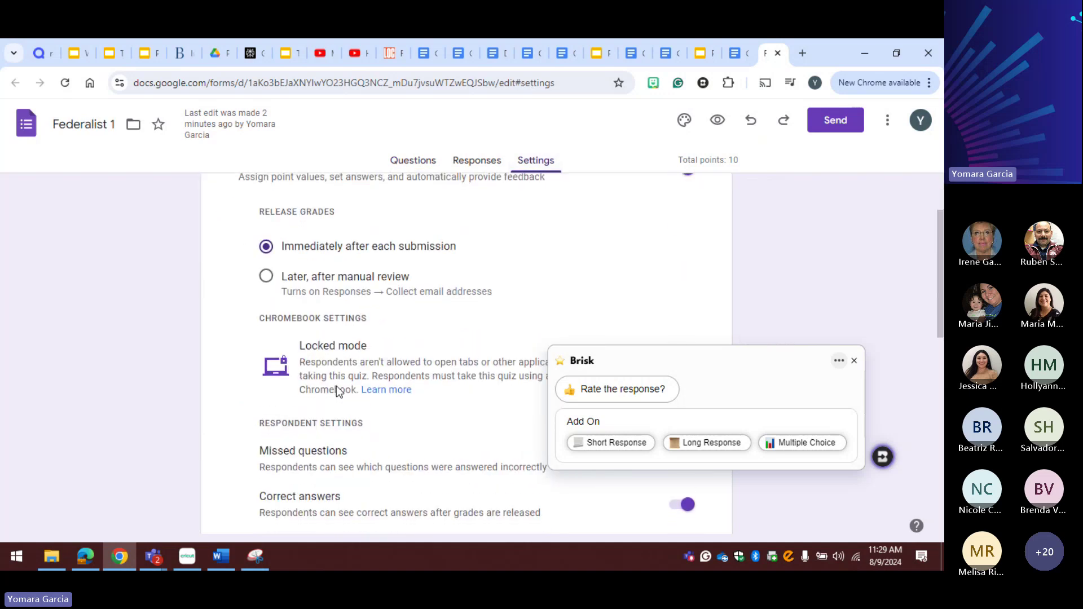
scroll(352, 322, down, 2)
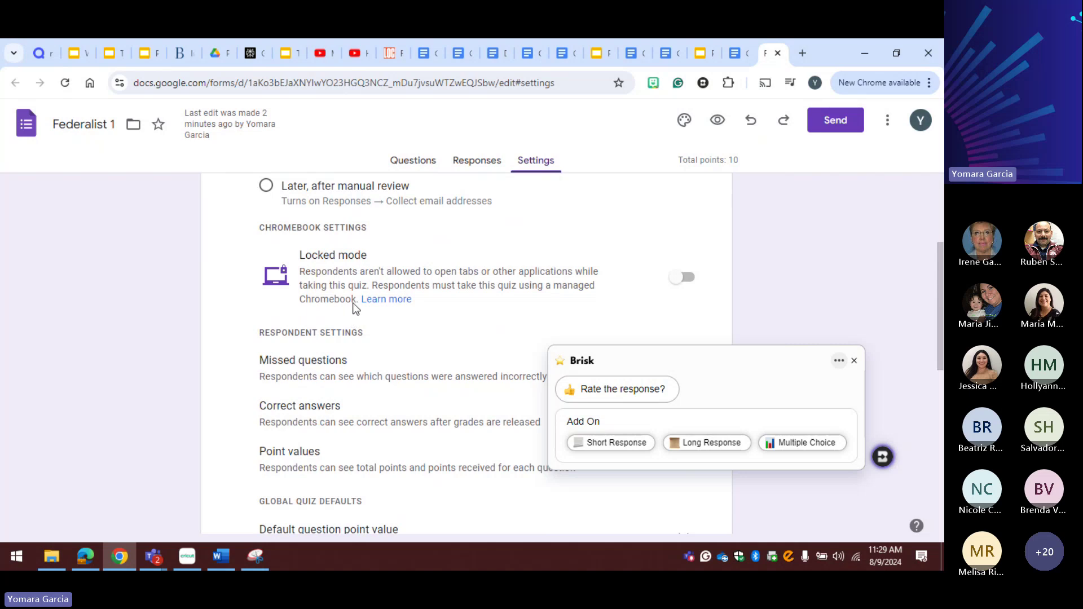
scroll(364, 325, down, 3)
scroll(370, 326, up, 1)
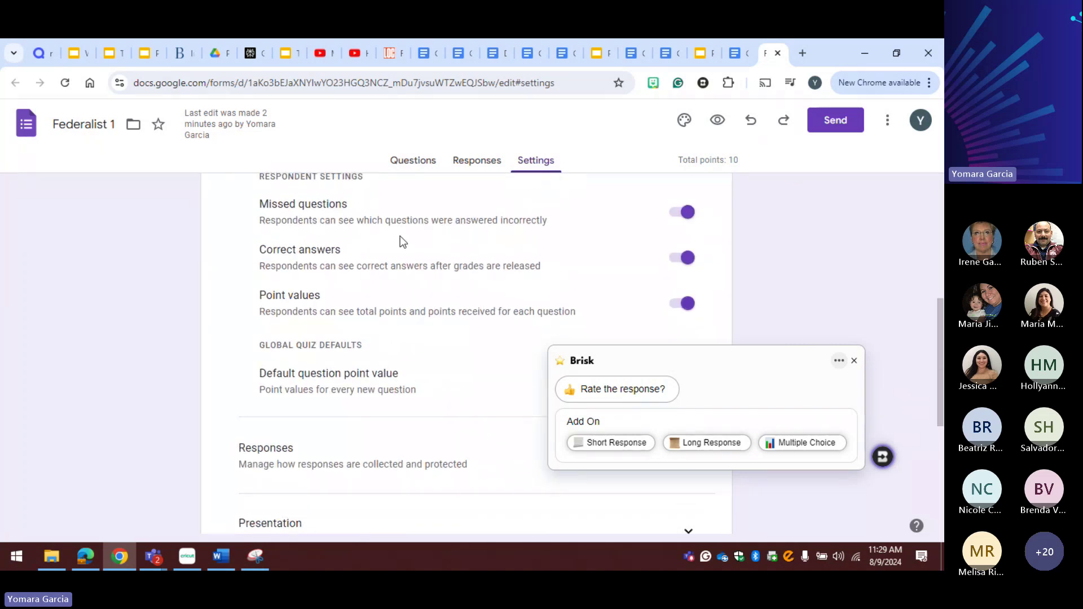
scroll(398, 228, up, 1)
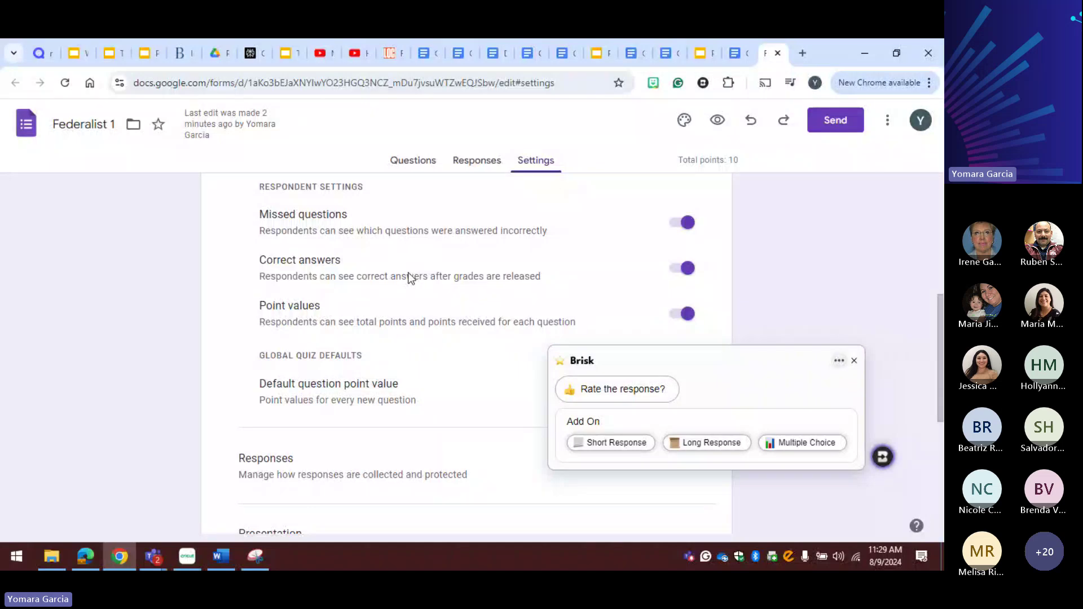
scroll(410, 273, down, 2)
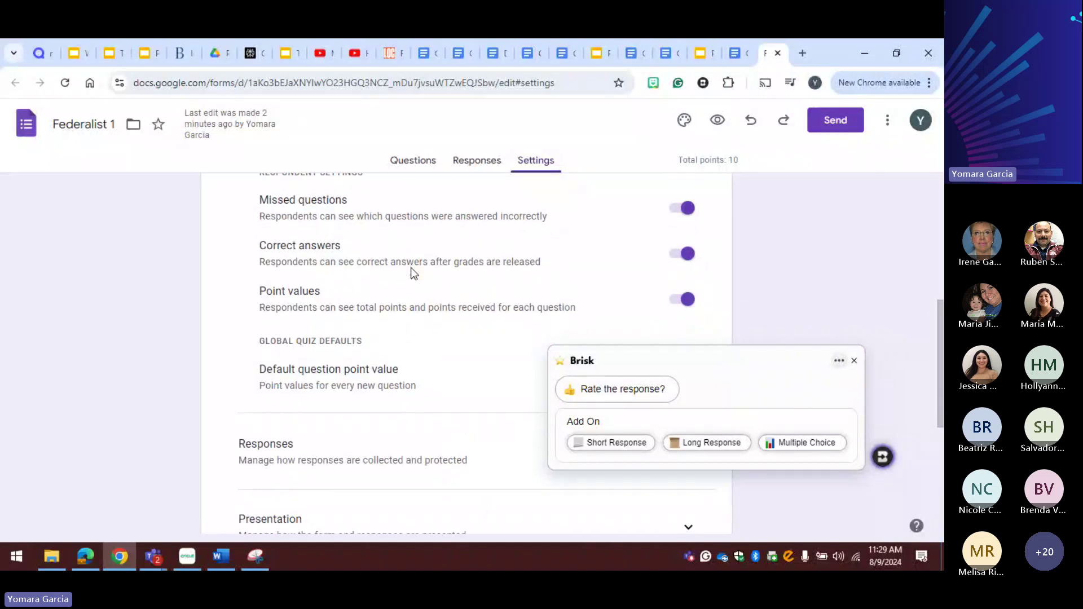
Step: Look over the remaining form settings, dismissing the Brisk panel, and return to the Federalist 1 quiz questions
scroll(410, 272, down, 3)
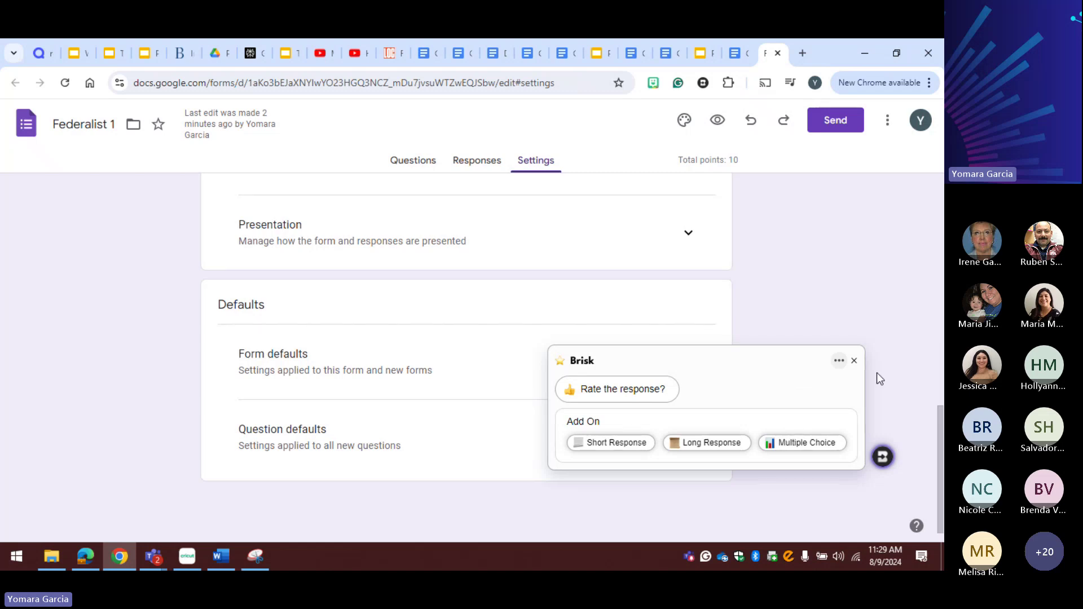
click(854, 362)
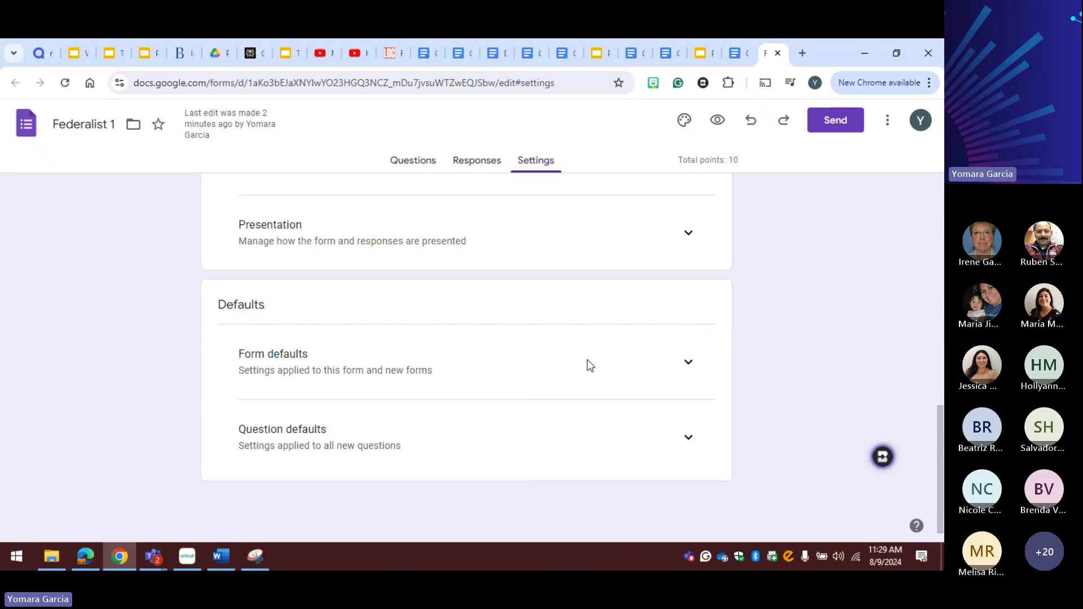
scroll(587, 360, up, 10)
scroll(587, 360, up, 1)
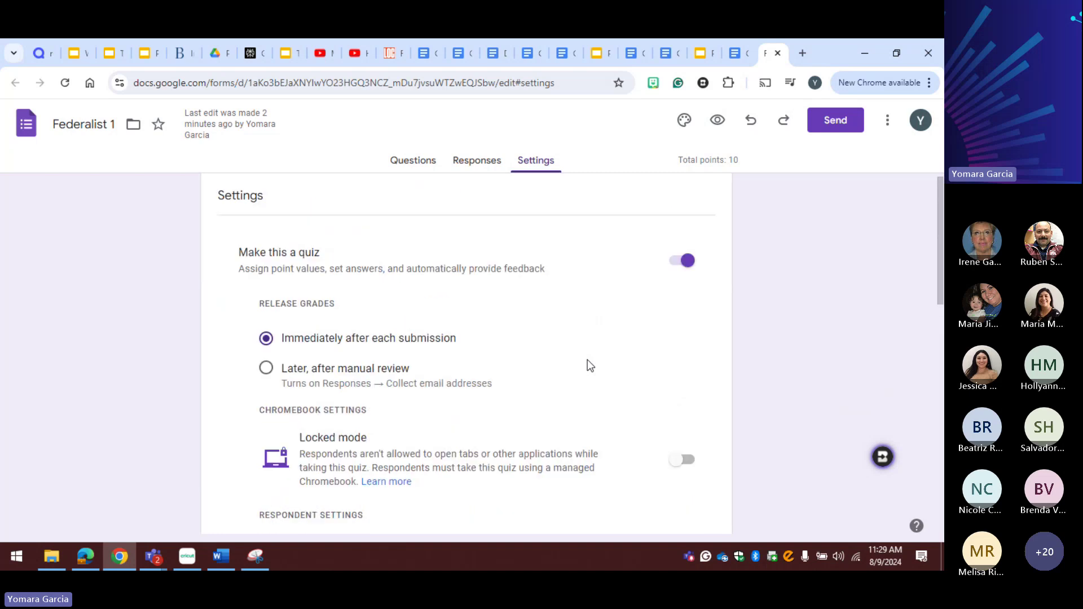
click(414, 163)
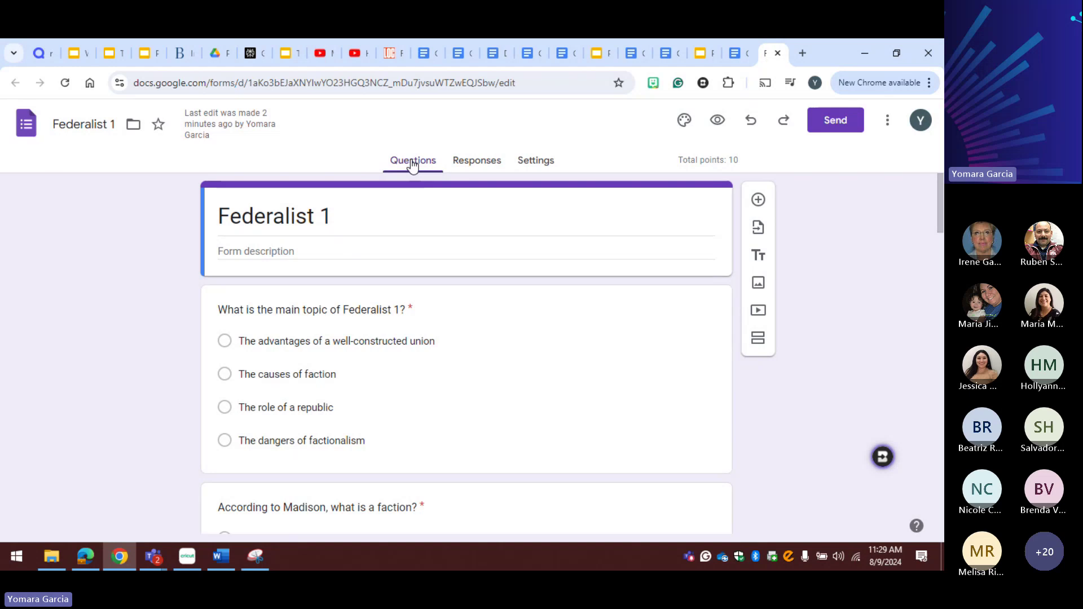
Step: Switch to the Tips and Tricks presentation and view the Brisk How-To slide and the nearly blank slide 18
click(289, 53)
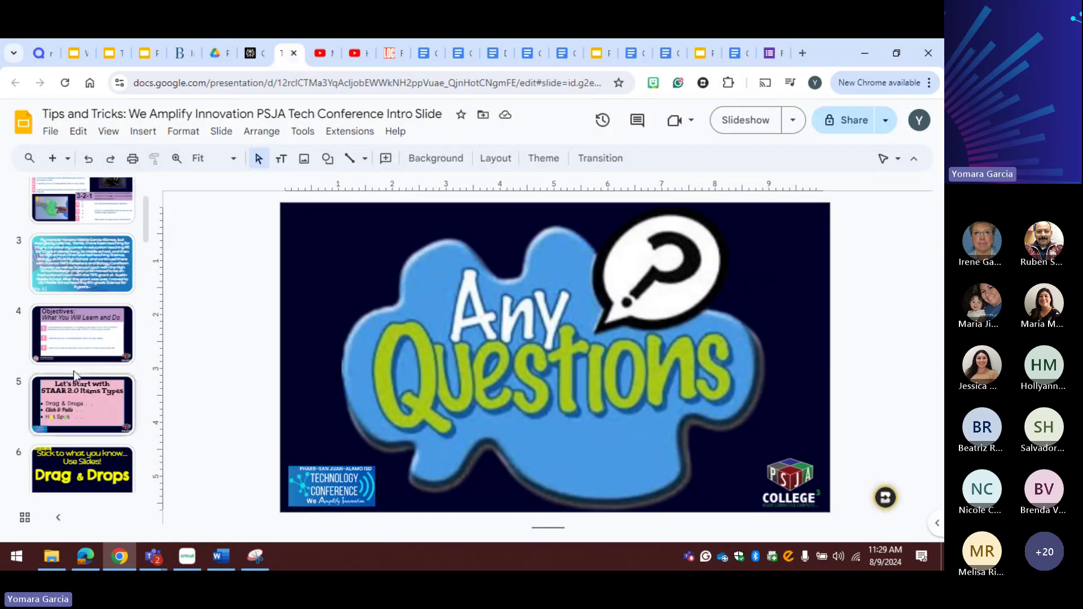
scroll(70, 369, down, 10)
scroll(75, 377, down, 15)
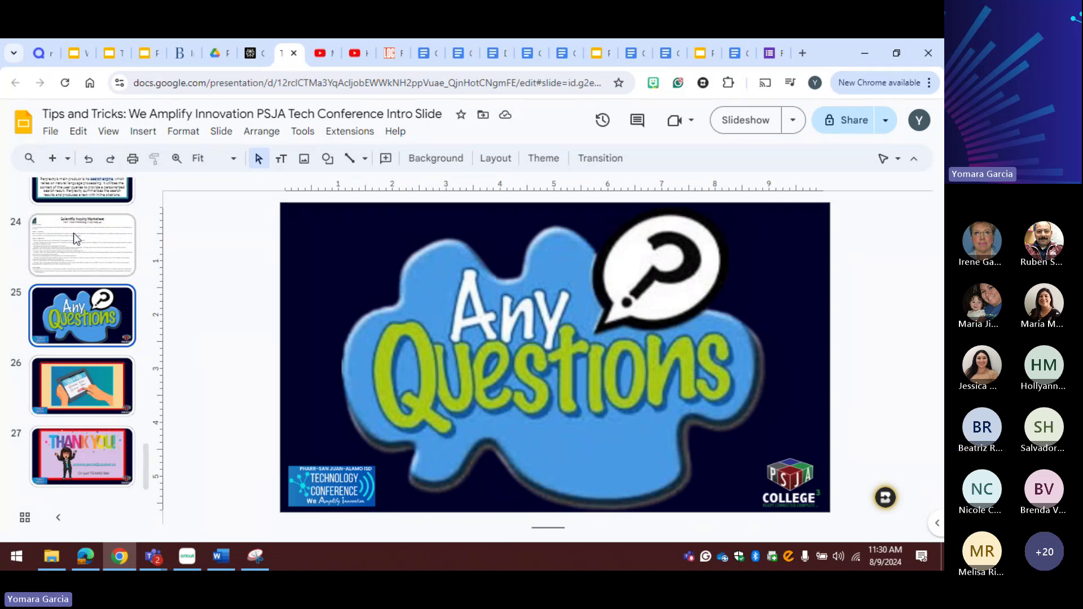
scroll(72, 232, up, 3)
scroll(73, 232, up, 6)
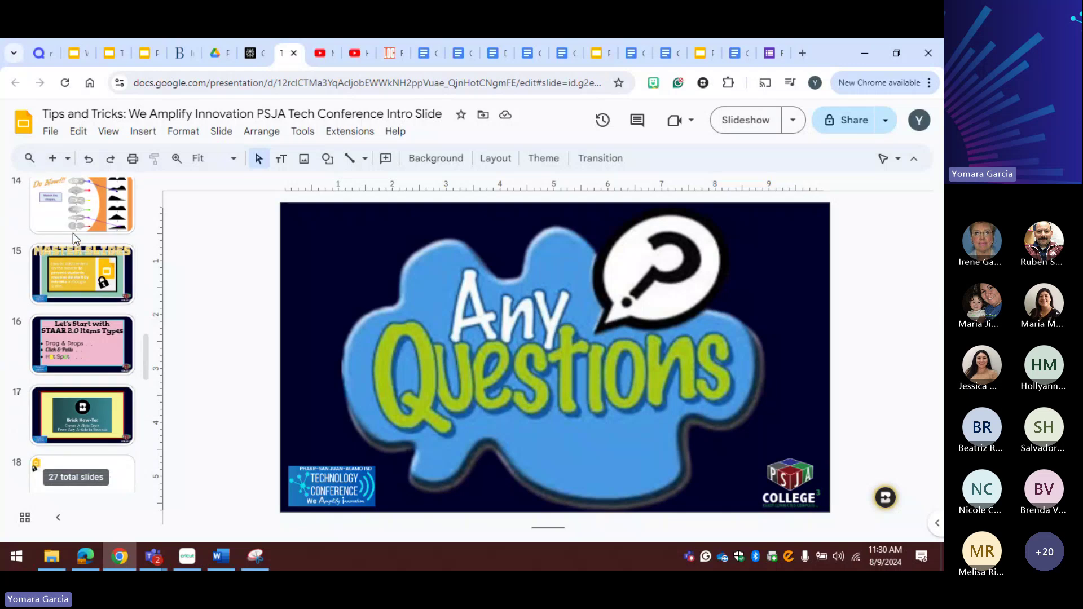
scroll(73, 232, down, 2)
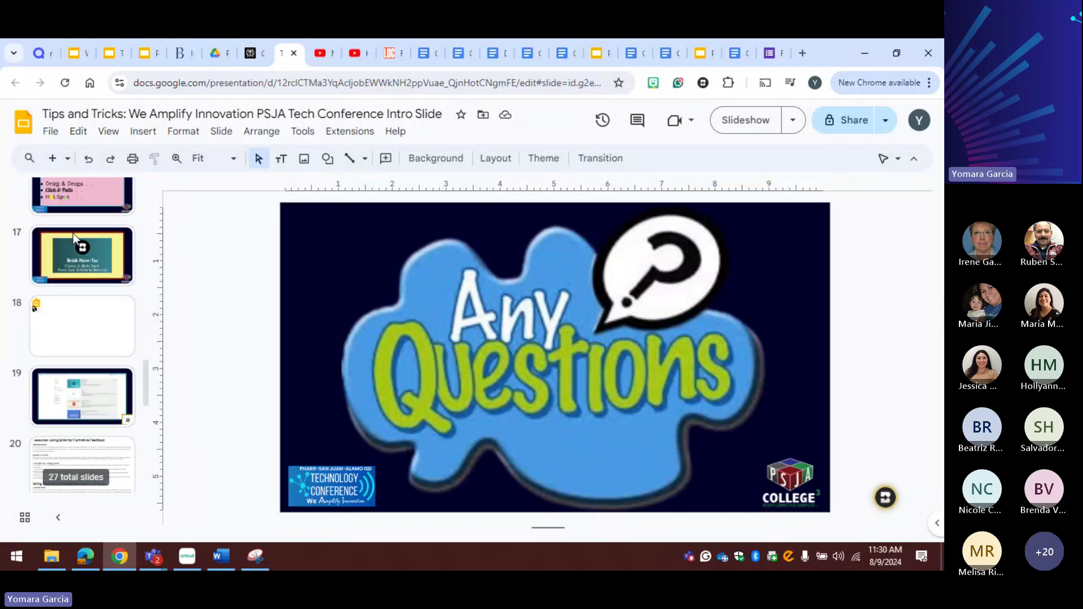
click(86, 336)
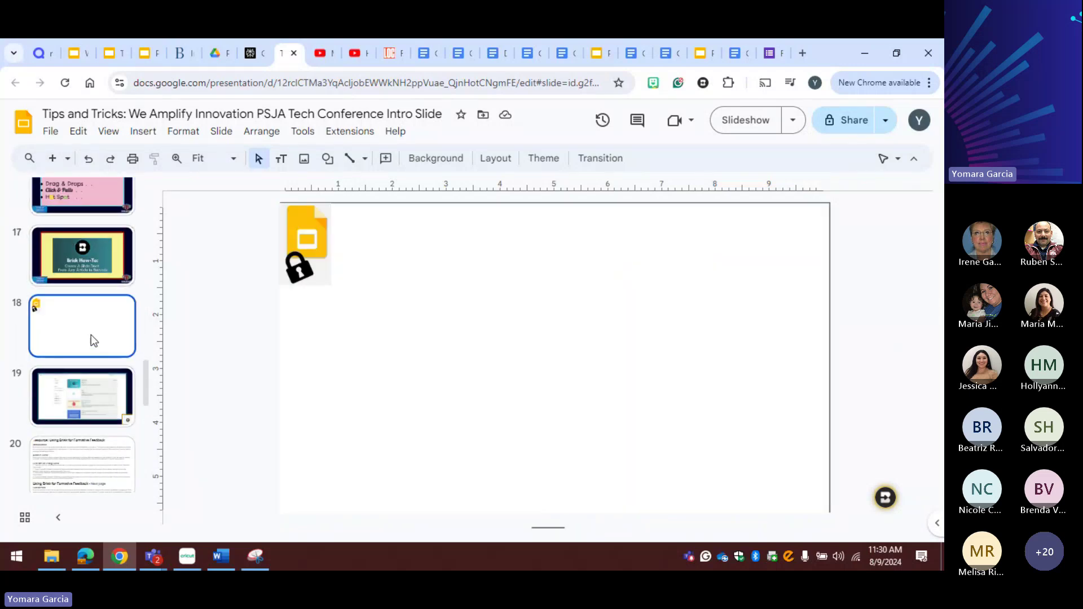
click(70, 245)
click(76, 309)
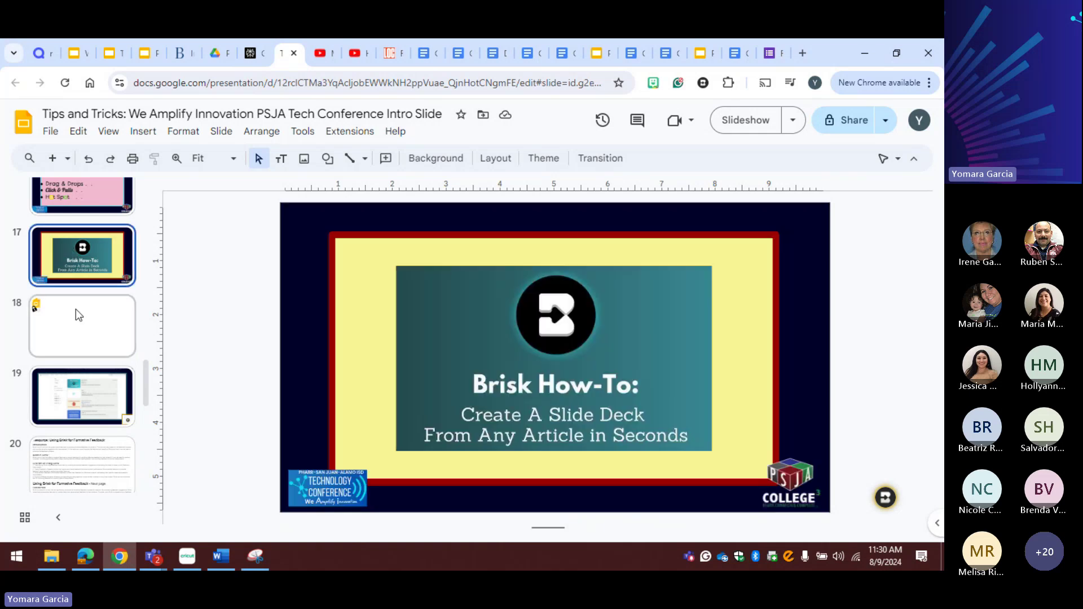
Step: View the Master Slides slide about locking content, and return to slide 18 with the lock image
scroll(80, 269, up, 3)
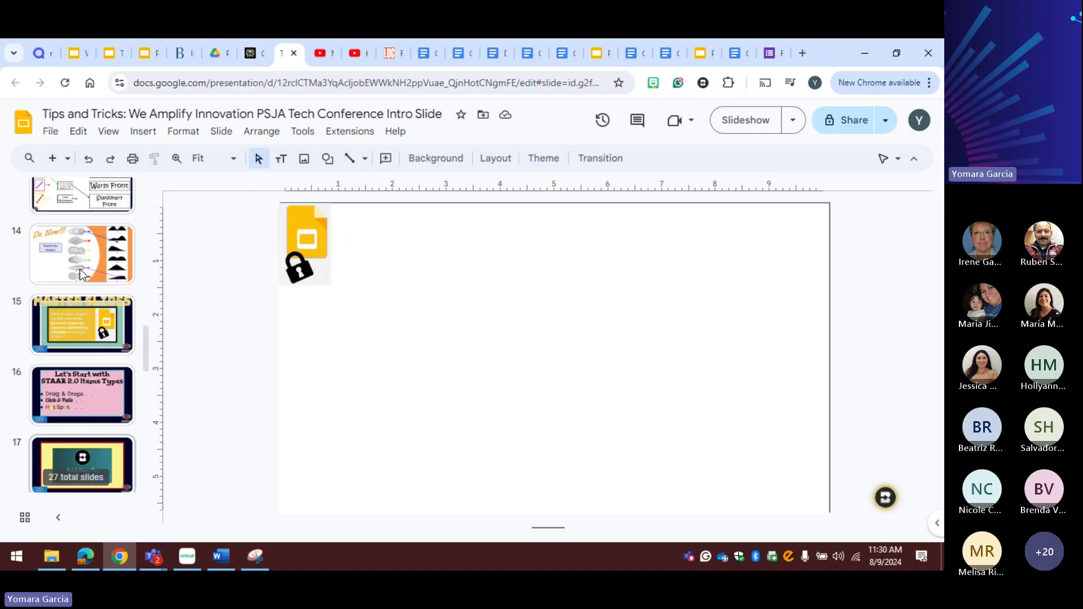
click(78, 265)
click(66, 325)
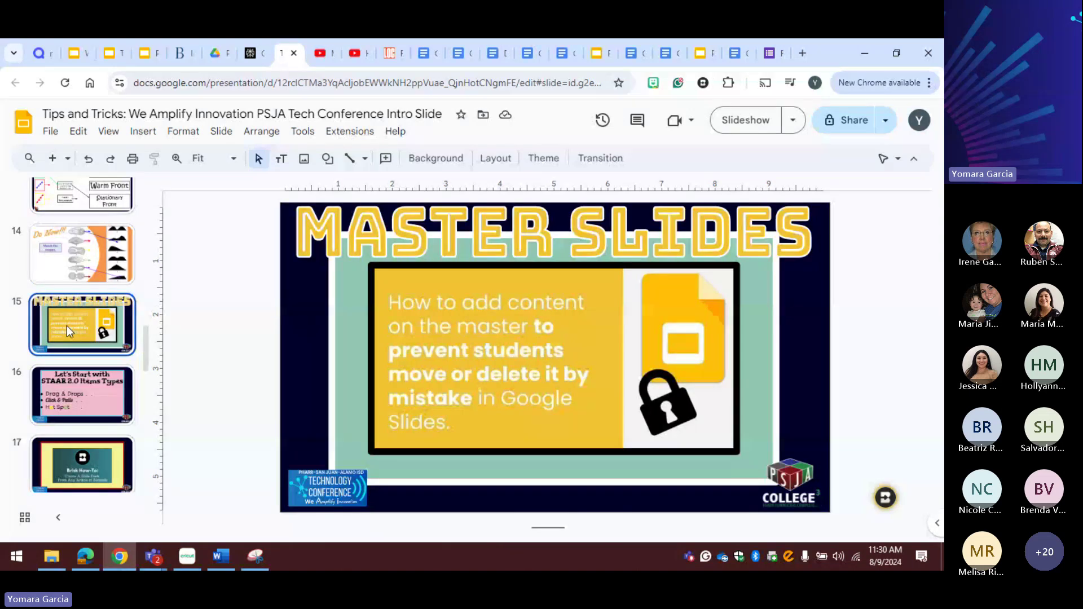
scroll(66, 326, down, 3)
click(80, 354)
drag(80, 355, 118, 390)
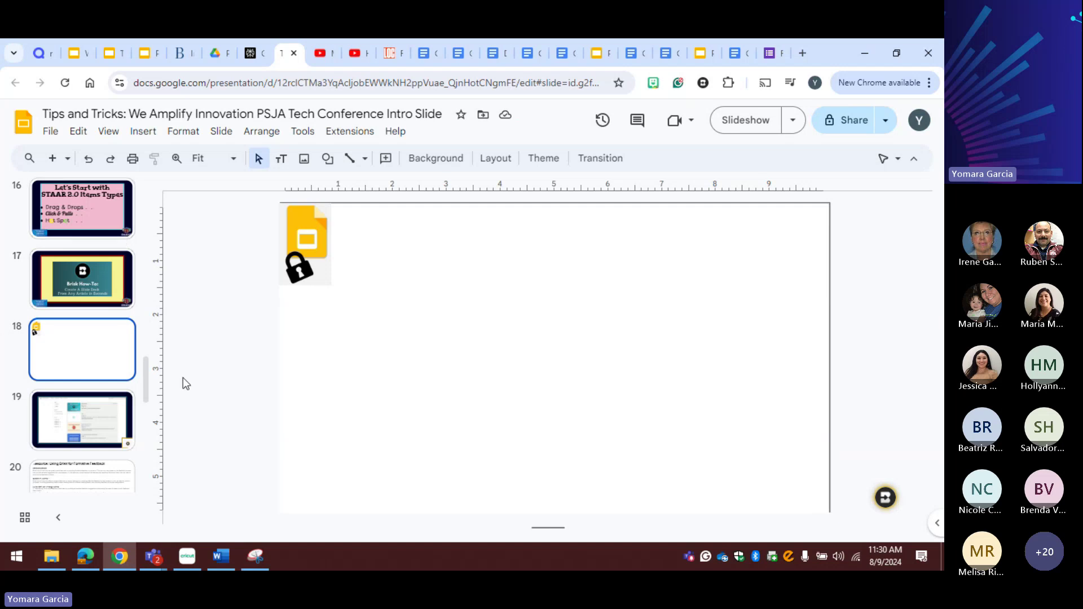
Step: View the Perplexity slide and the Scientific Inquiry Worksheet, and show the video link attached to the worksheet's logo
scroll(70, 428, down, 2)
scroll(70, 427, down, 3)
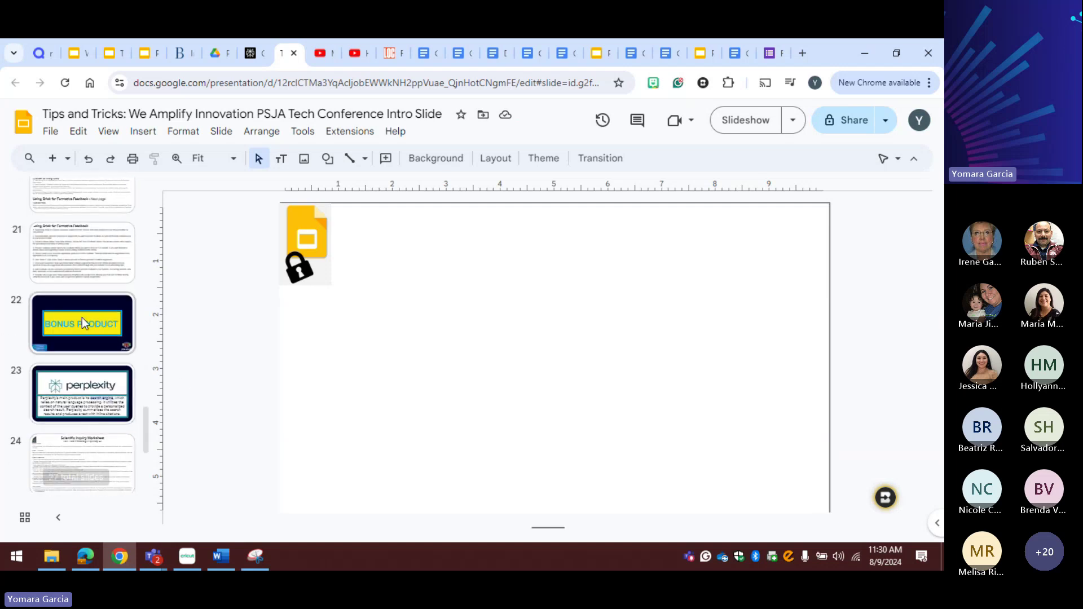
click(82, 317)
click(82, 418)
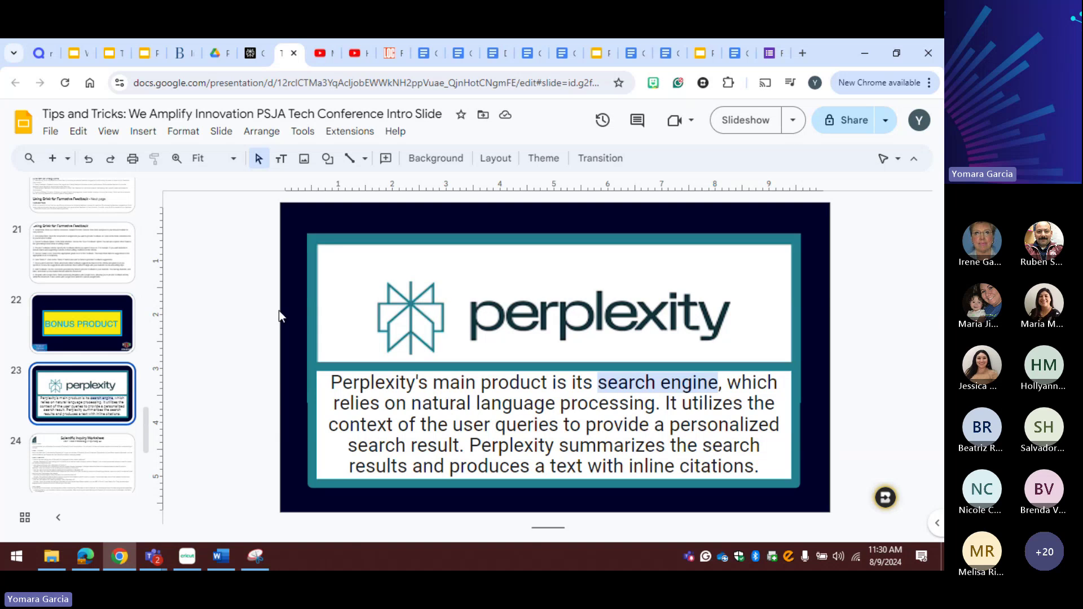
click(96, 449)
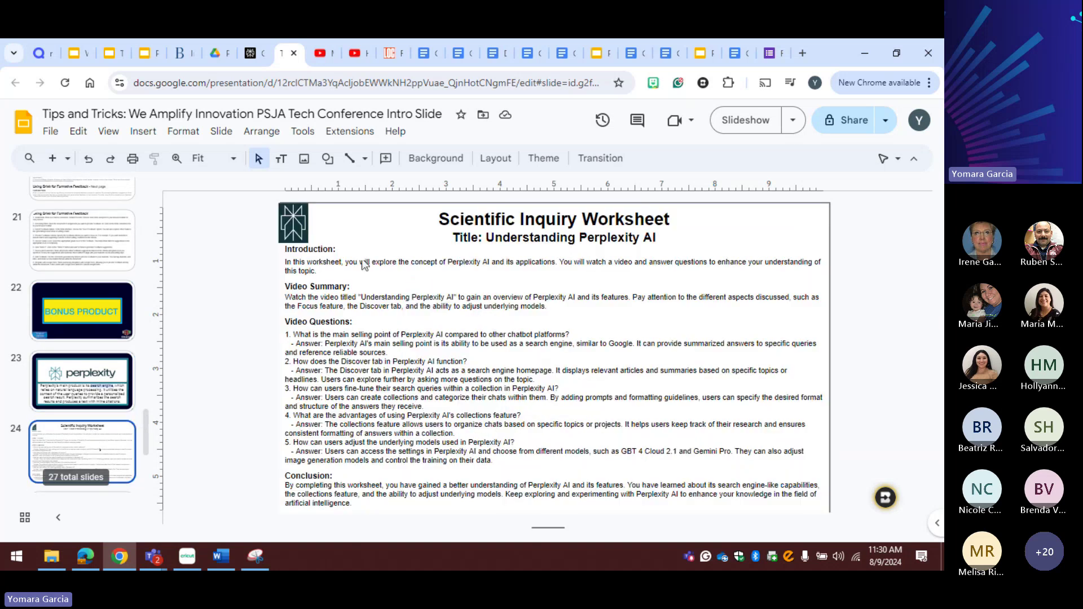
click(299, 224)
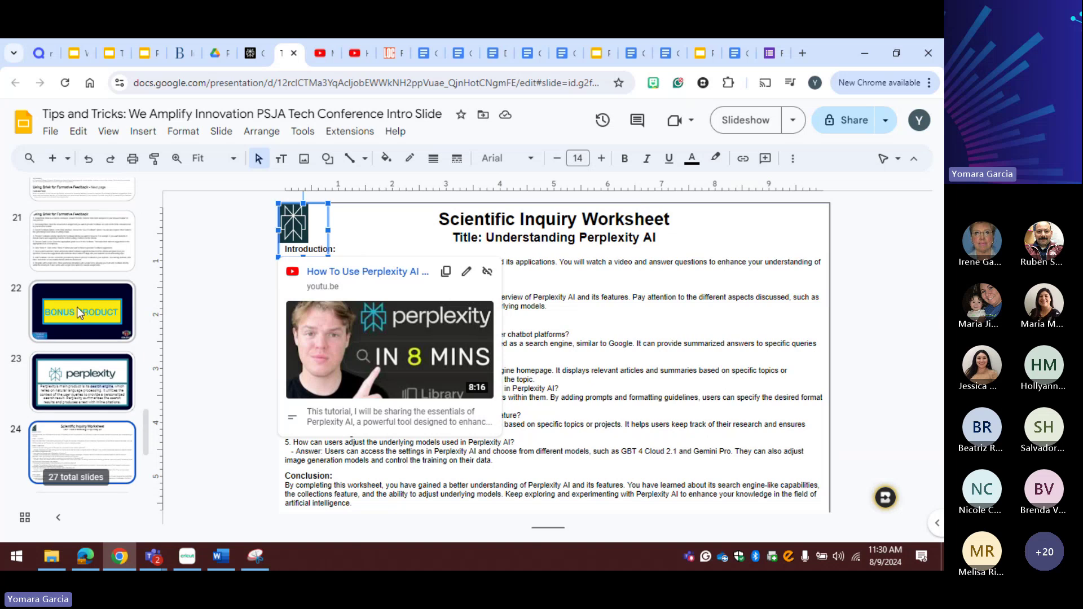
Step: View the Brisk formative feedback resource slide and show the video link attached to the image on the Master Slides slide
scroll(76, 306, up, 2)
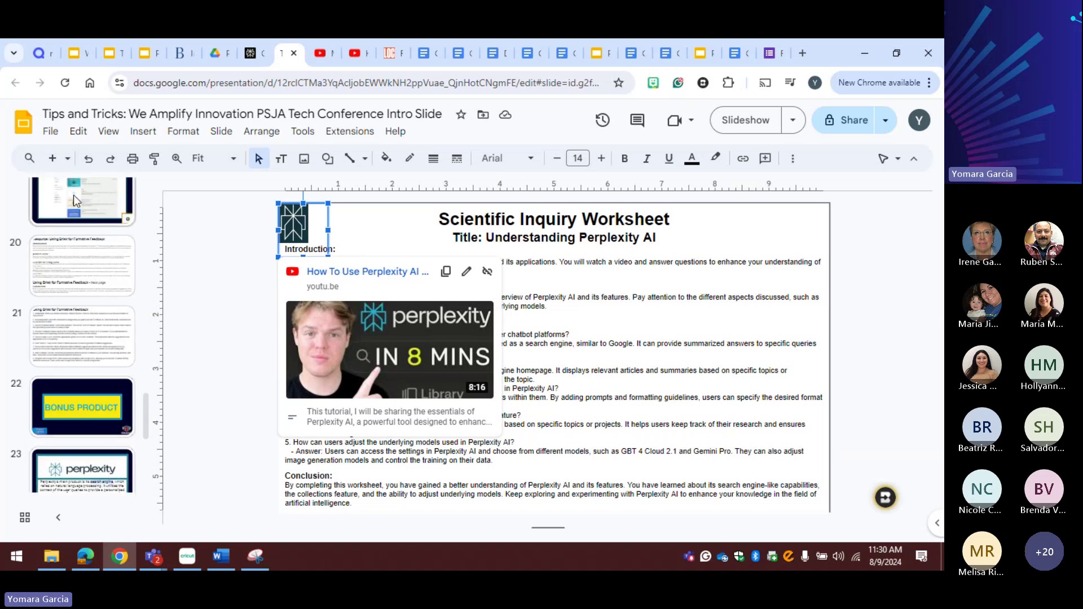
scroll(71, 259, down, 1)
click(72, 265)
scroll(71, 259, up, 6)
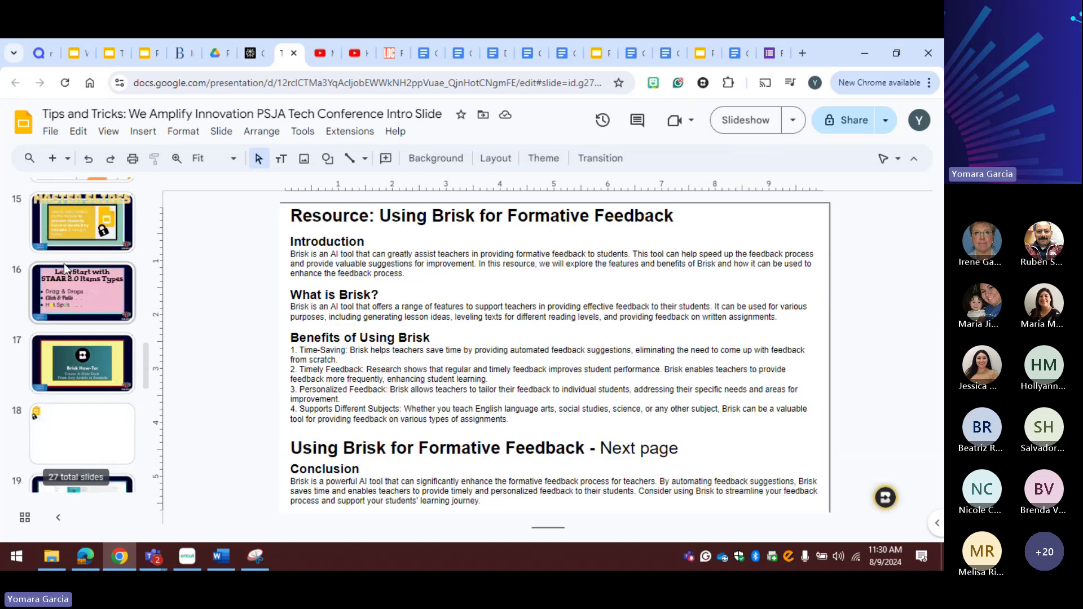
click(70, 237)
click(466, 301)
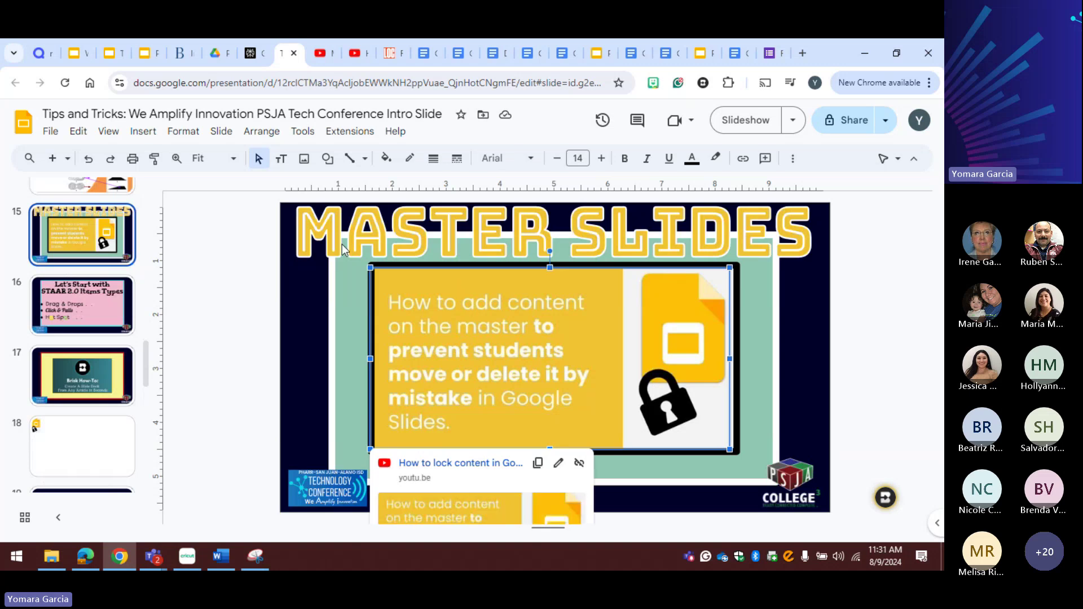
Step: Show the survey slide and the closing Thank You slide of the presentation
scroll(109, 377, down, 10)
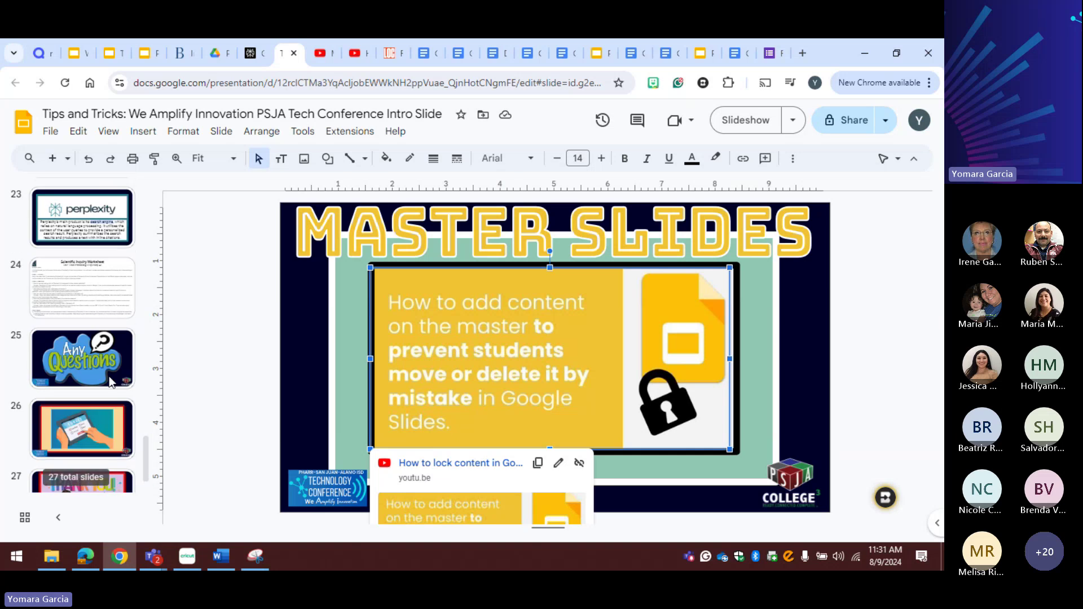
click(104, 384)
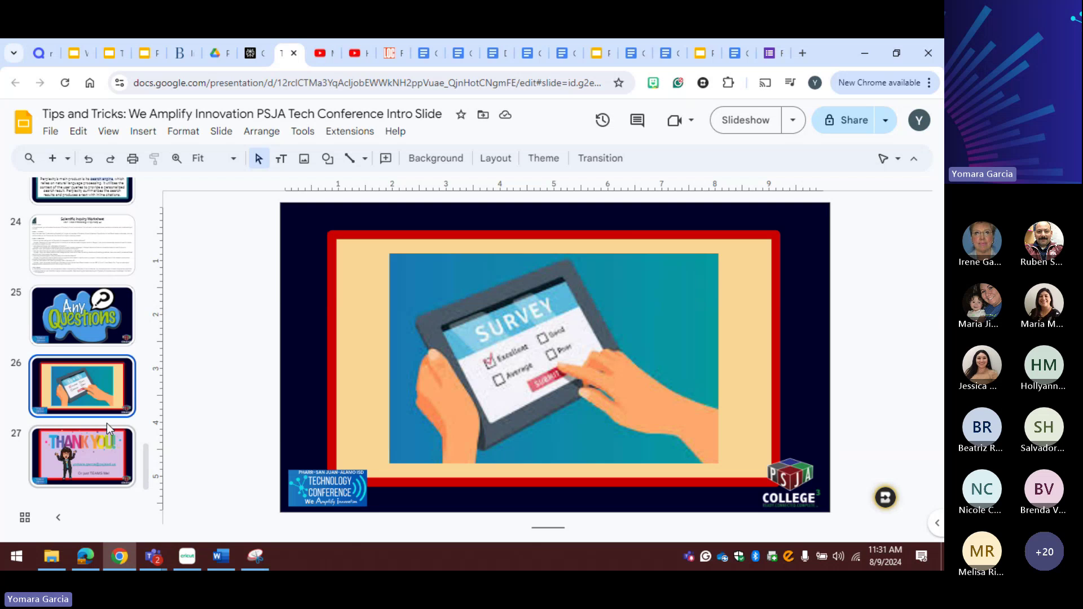
click(119, 449)
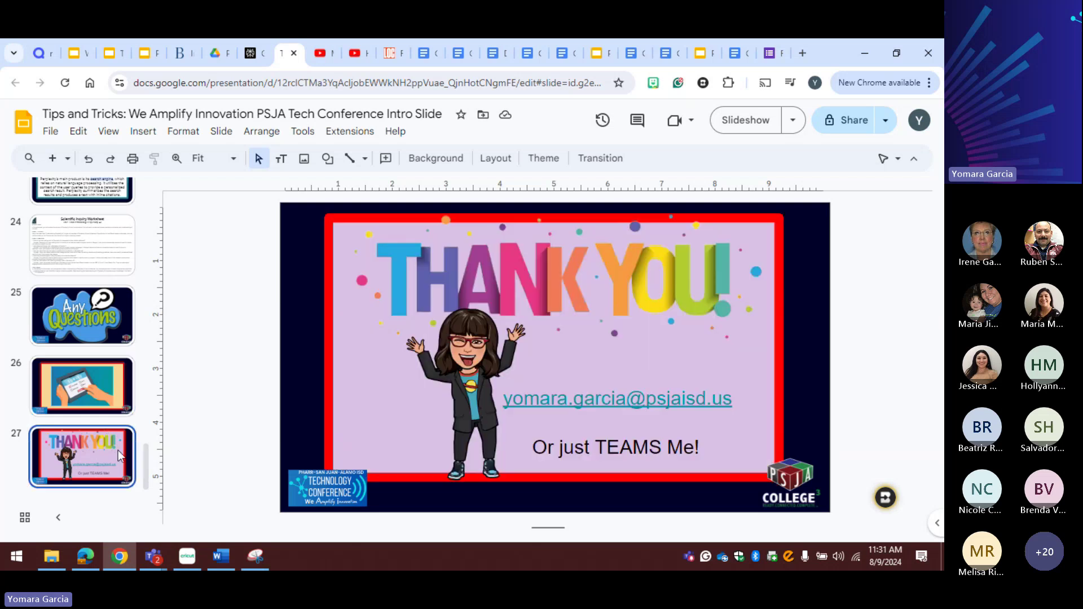